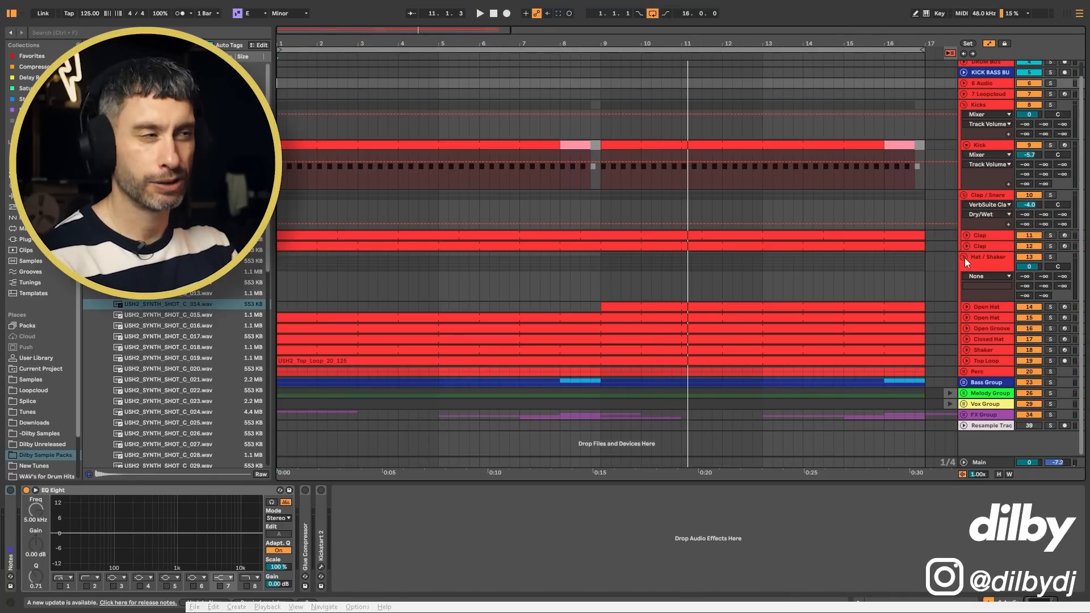
Fold the Hat / Shaker group and unfold the Melody Group and Bass Group to show their tracks
{"action": "left_click", "coordinate": [826, 308]}
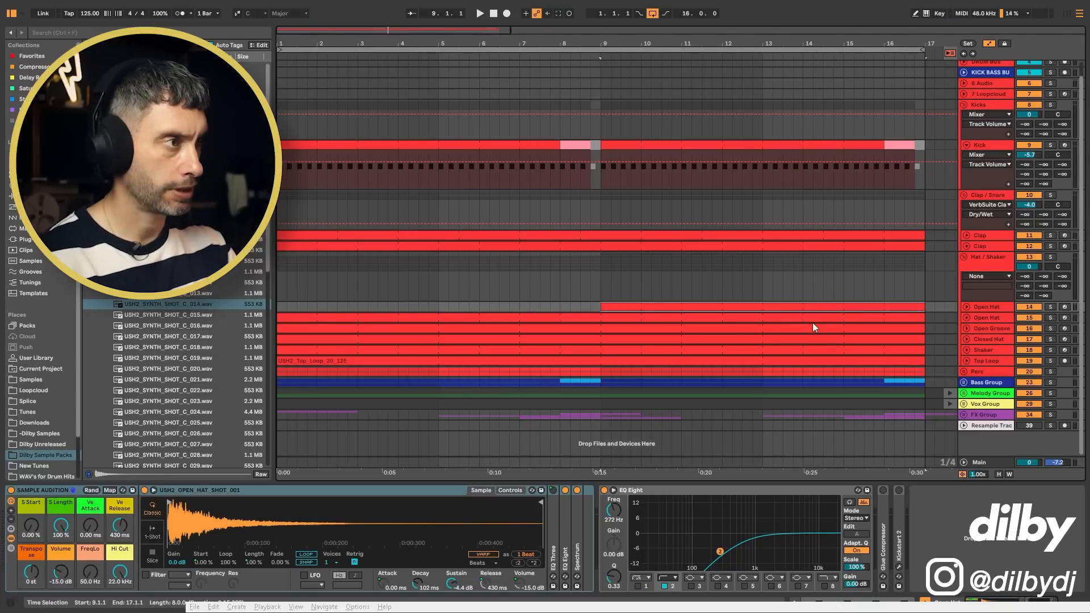
{"action": "left_click", "coordinate": [813, 324]}
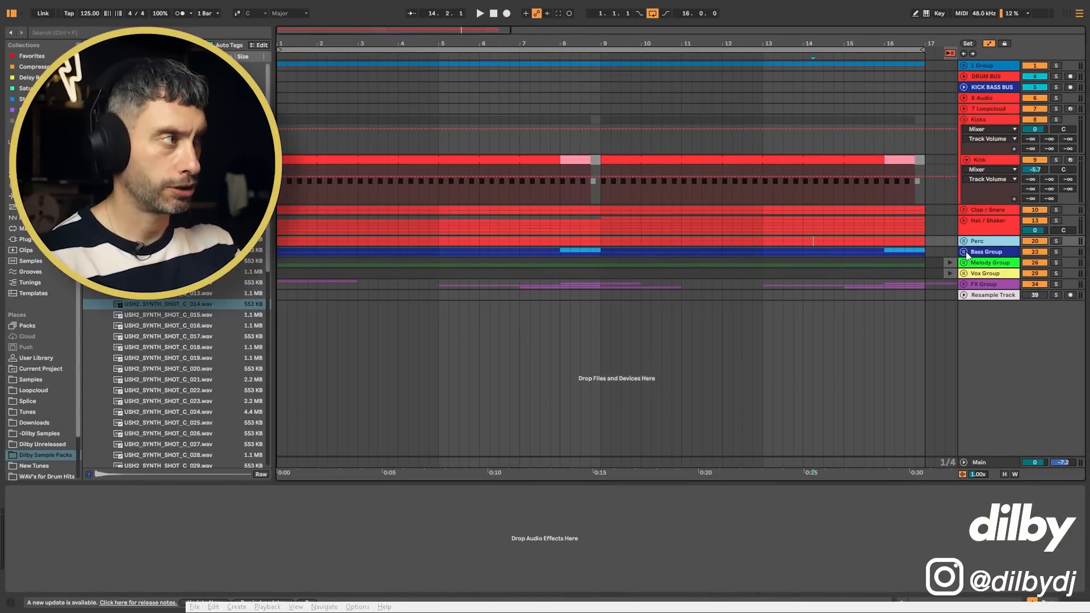
{"action": "left_click", "coordinate": [964, 263]}
{"action": "left_click", "coordinate": [991, 303]}
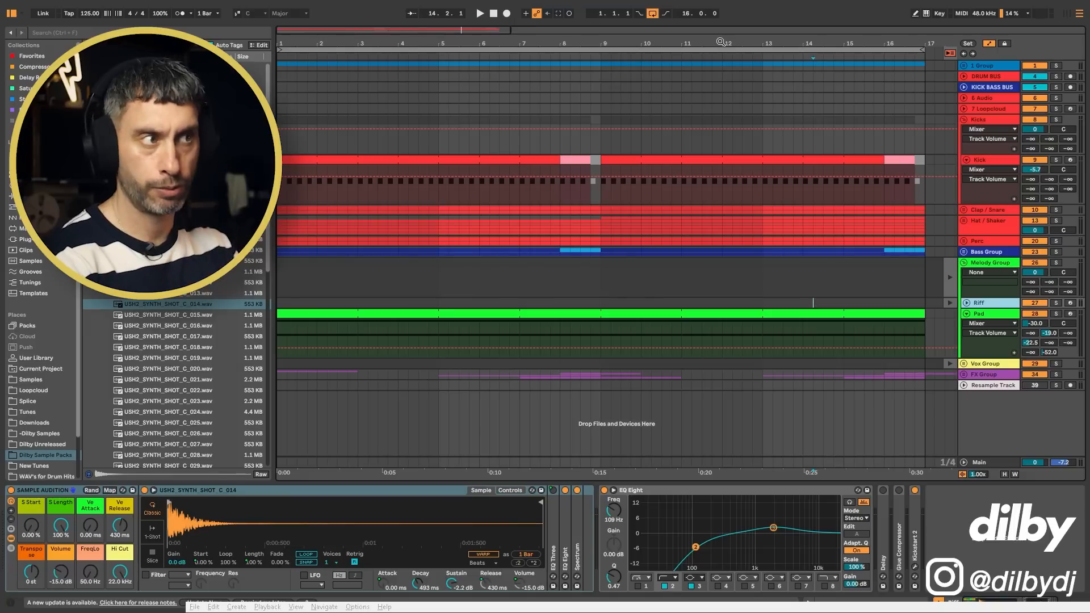
{"action": "left_click", "coordinate": [994, 253]}
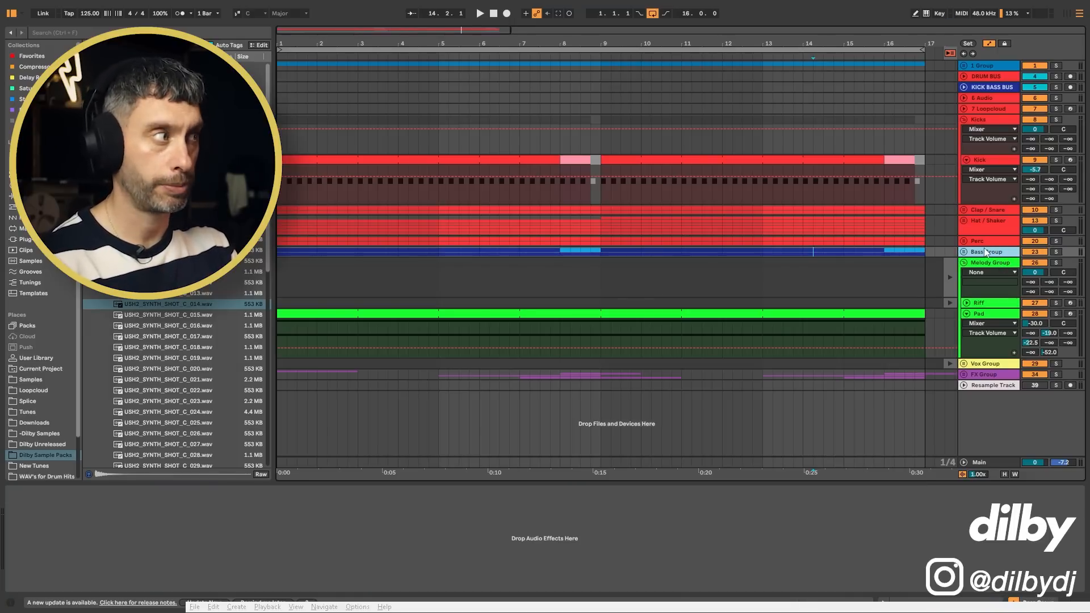
{"action": "left_click", "coordinate": [964, 252]}
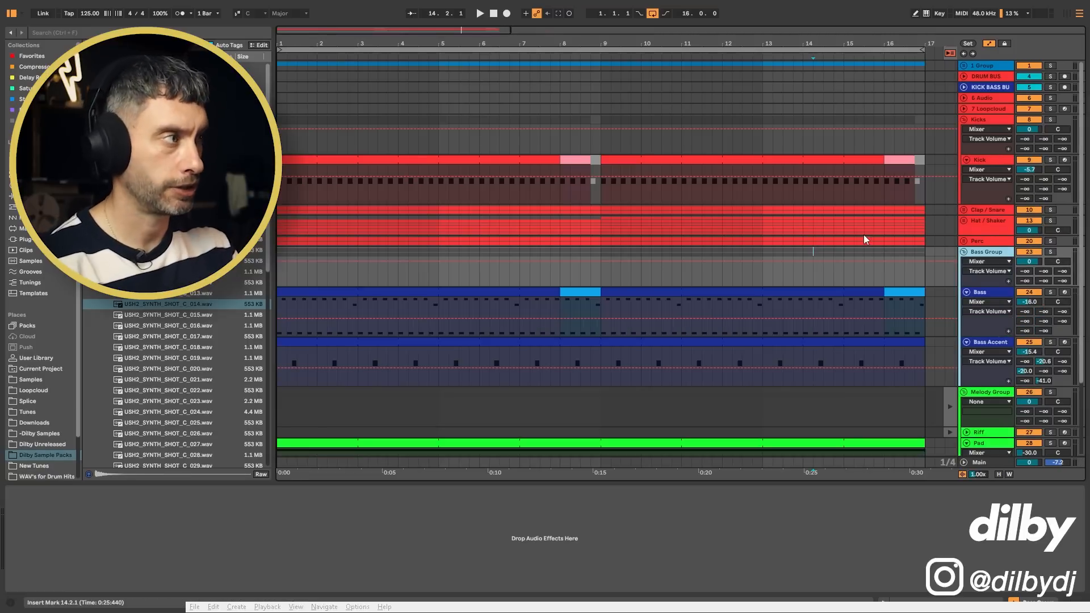
Open the first Bass clip with only its used note rows shown, and play the Bass track soloed
{"action": "scroll", "coordinate": [846, 233], "scroll_direction": "down", "scroll_amount": 3}
{"action": "double_click", "coordinate": [392, 203]}
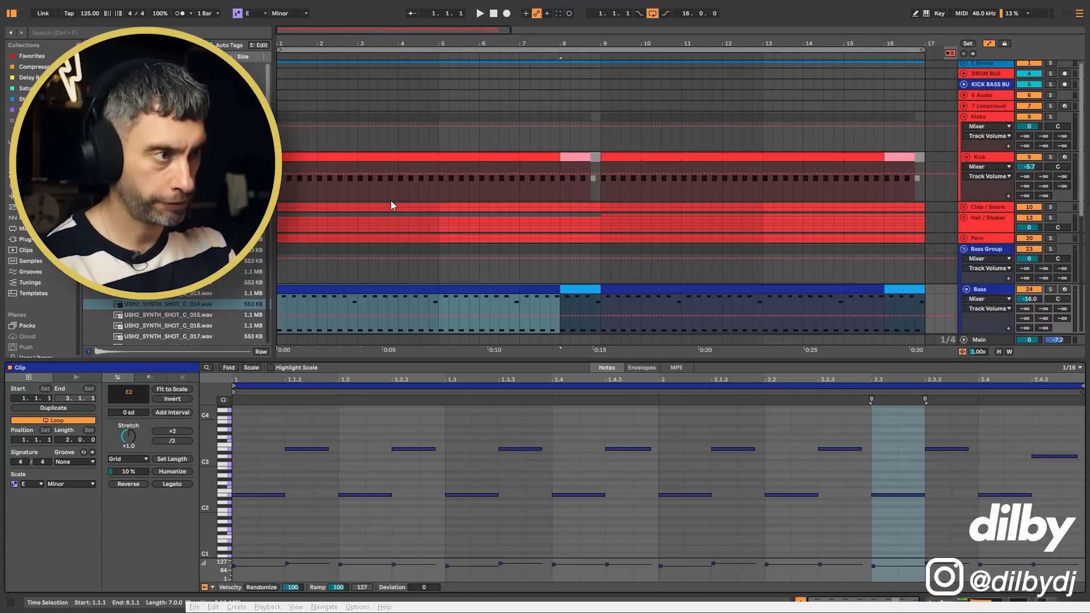
{"action": "left_click", "coordinate": [233, 368]}
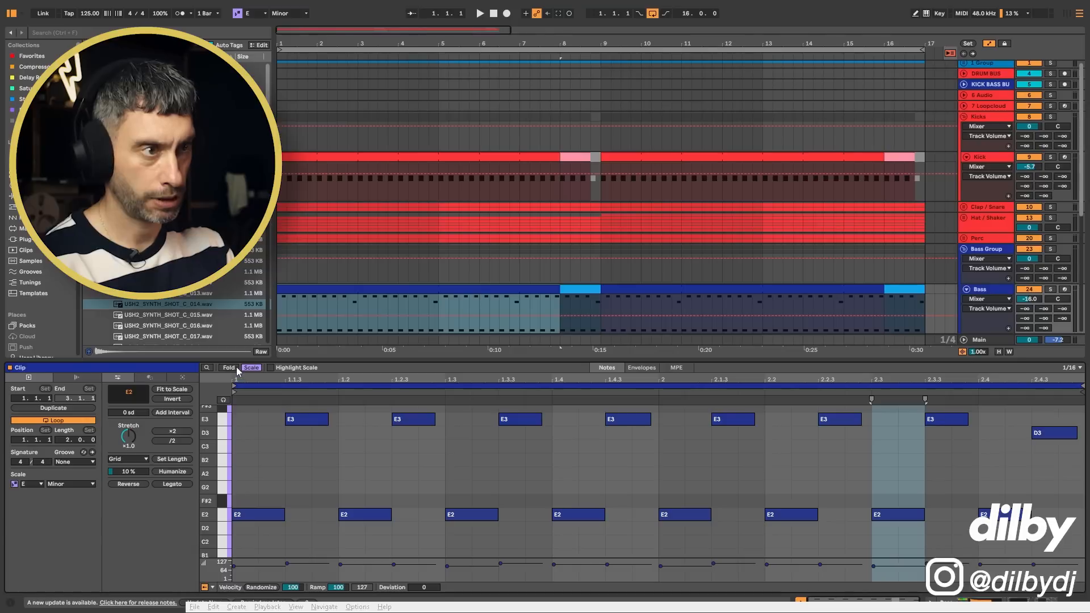
{"action": "key", "text": "space"}
{"action": "left_click", "coordinate": [1050, 291]}
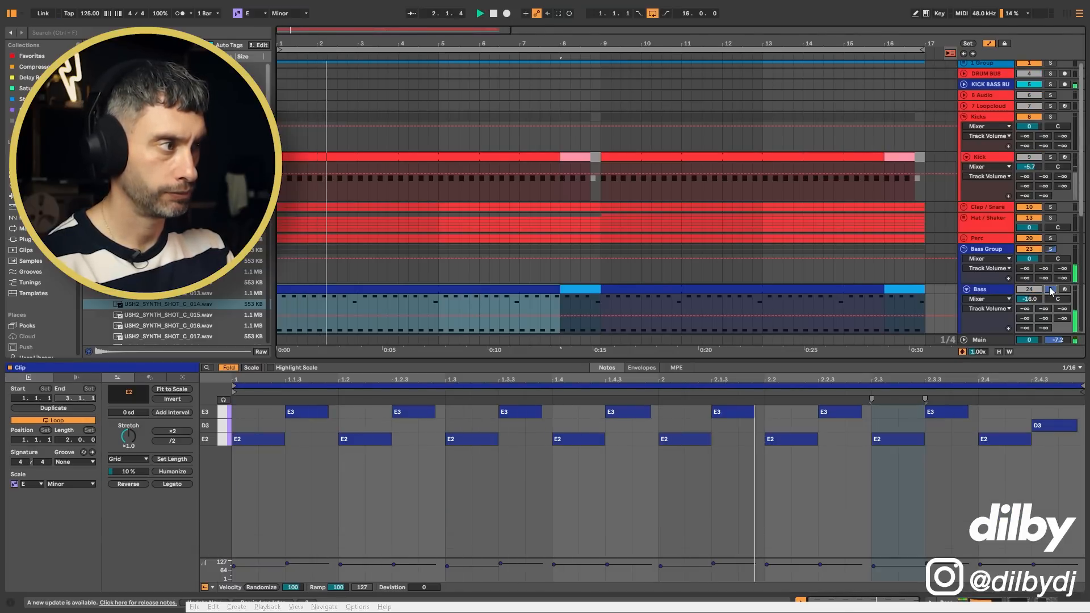
{"action": "left_click", "coordinate": [486, 311]}
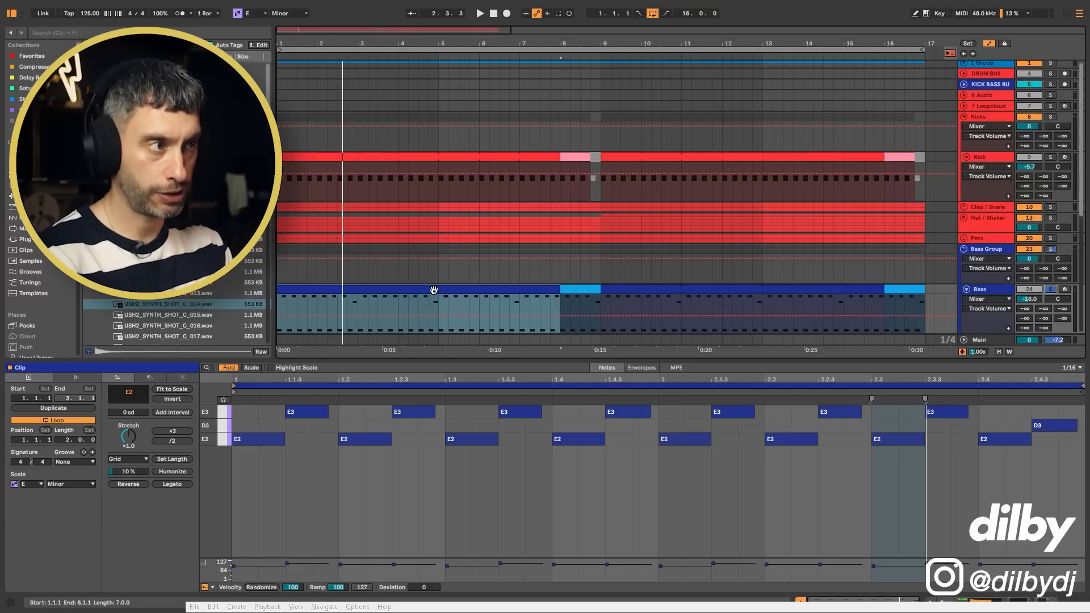
Fold the Bass Accent track and copy the first Bass clip onto the soloed Riff track from bar 1 to bar 8
{"action": "scroll", "coordinate": [514, 253], "scroll_direction": "down", "scroll_amount": 5}
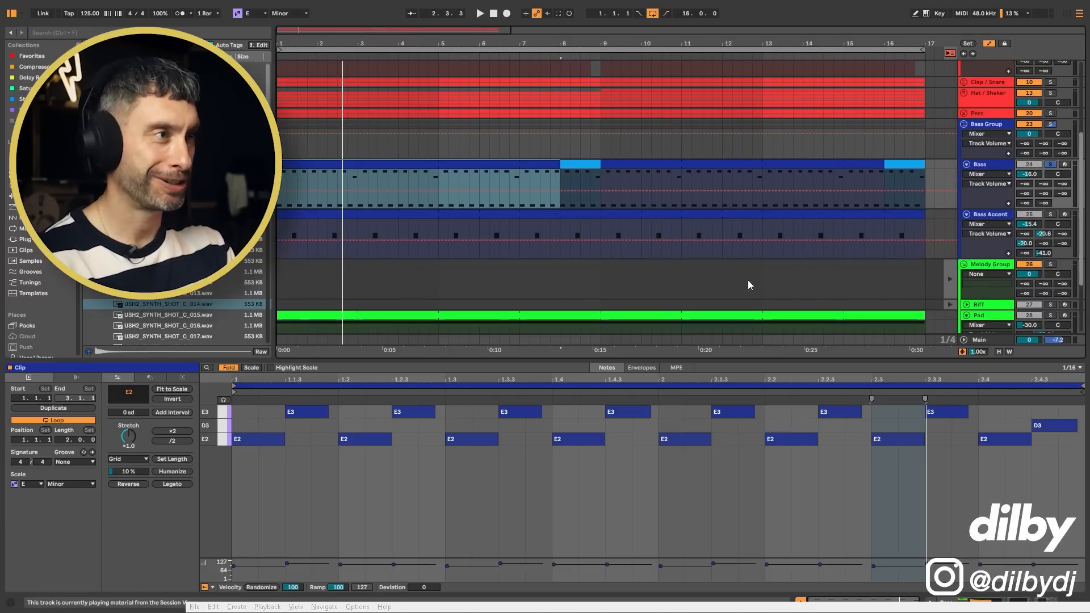
{"action": "left_click", "coordinate": [966, 215]}
{"action": "left_click", "coordinate": [984, 265]}
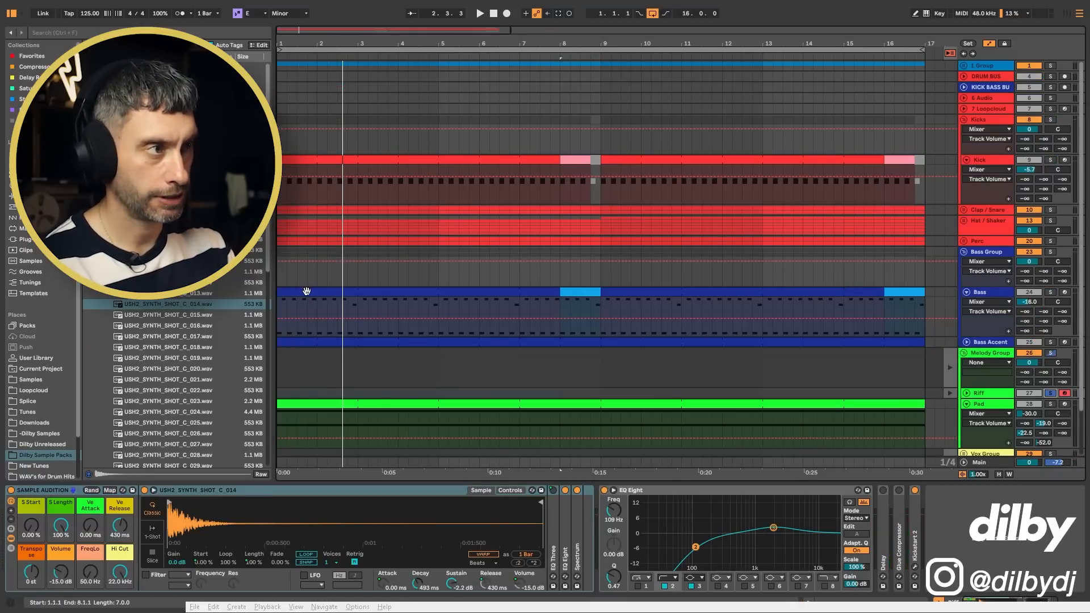
{"action": "left_click_drag", "start_coordinate": [306, 291], "coordinate": [299, 393]}
{"action": "left_click", "coordinate": [950, 394]}
Play the copied bass pattern on the Riff track, first soloed and again with the full mix
{"action": "key", "text": "space"}
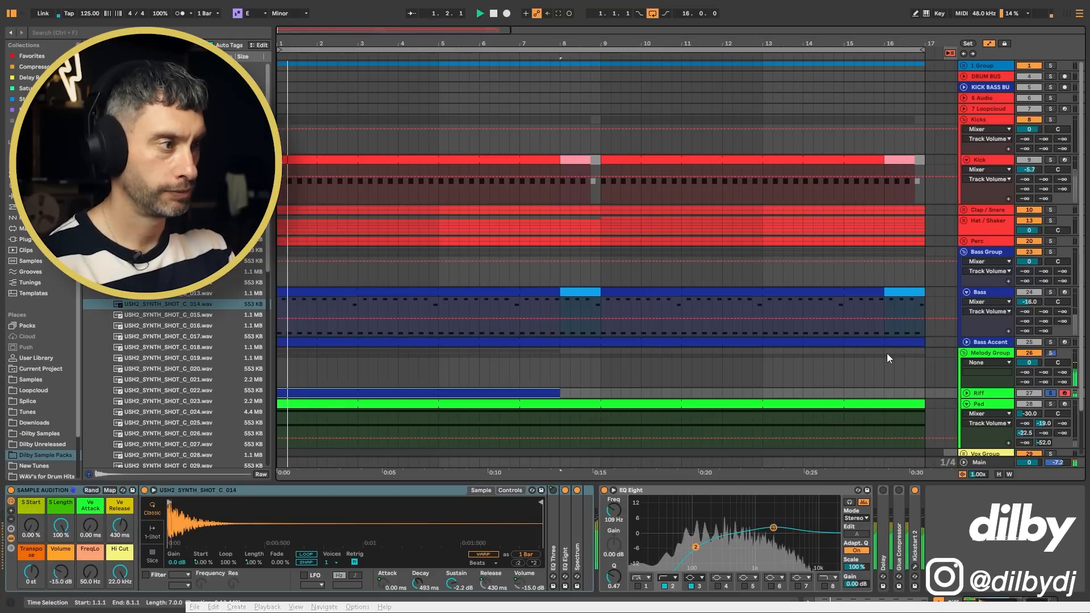
{"action": "left_click", "coordinate": [1050, 393]}
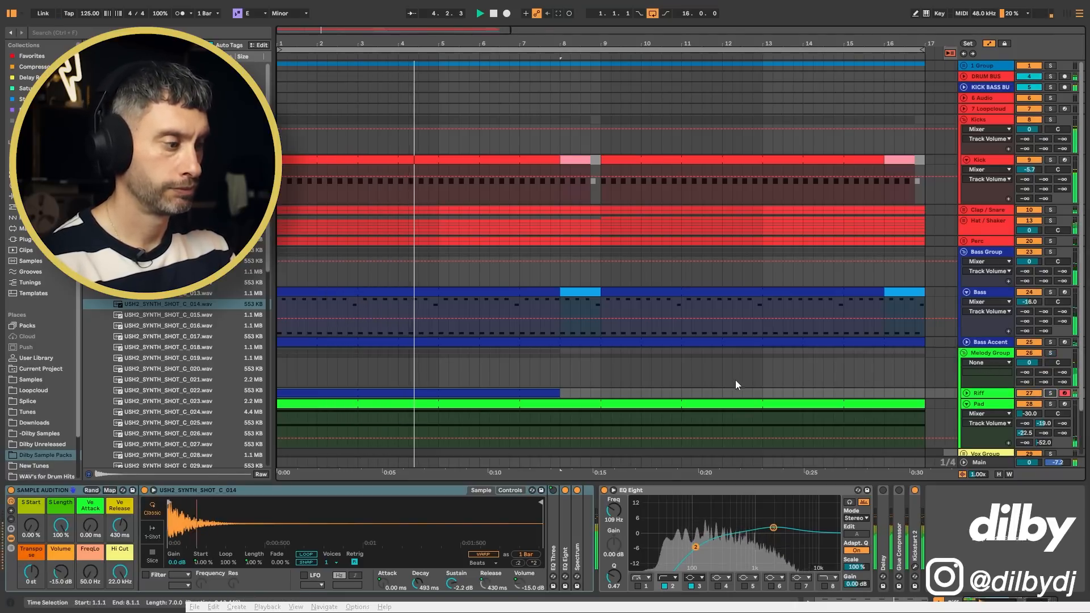
{"action": "key", "text": "space"}
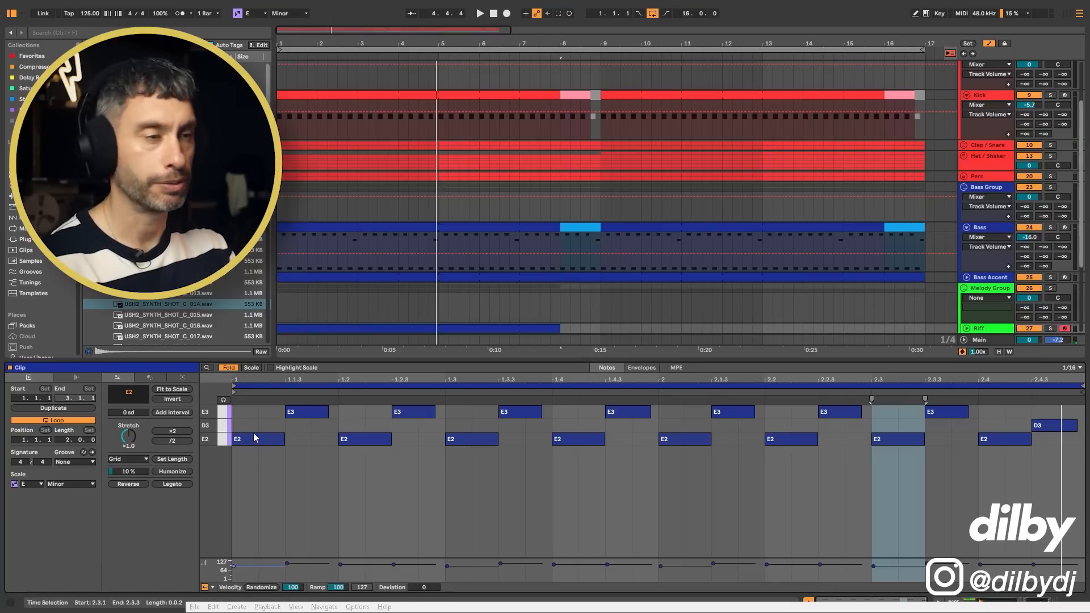
Deactivate all E2 notes in the copied Riff clip and play the remaining E3 and D3 notes with the mix
{"action": "left_click_drag", "start_coordinate": [253, 430], "coordinate": [999, 477]}
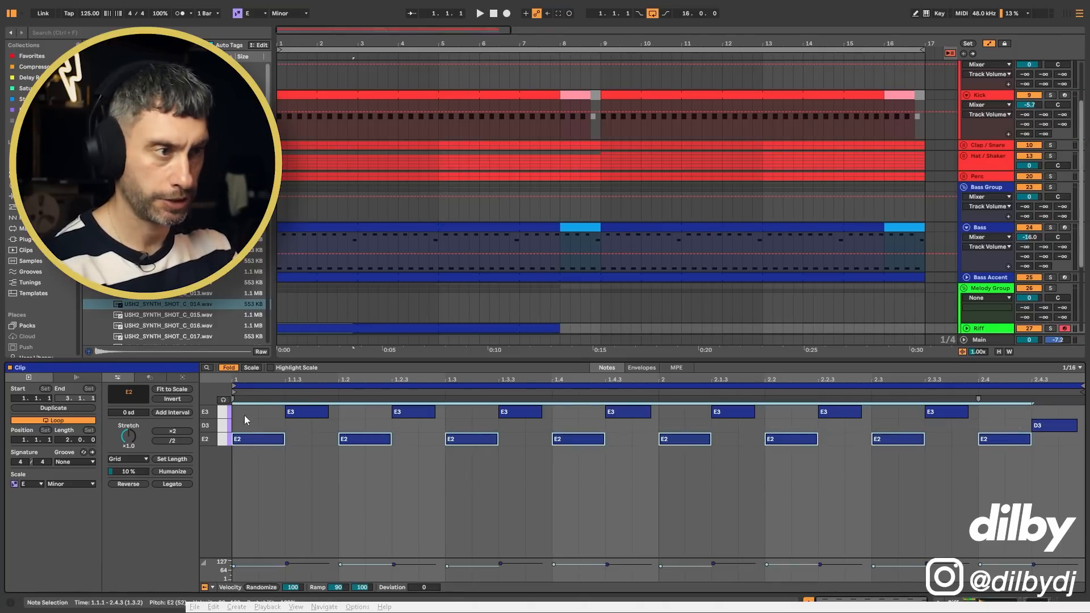
{"action": "left_click", "coordinate": [291, 396]}
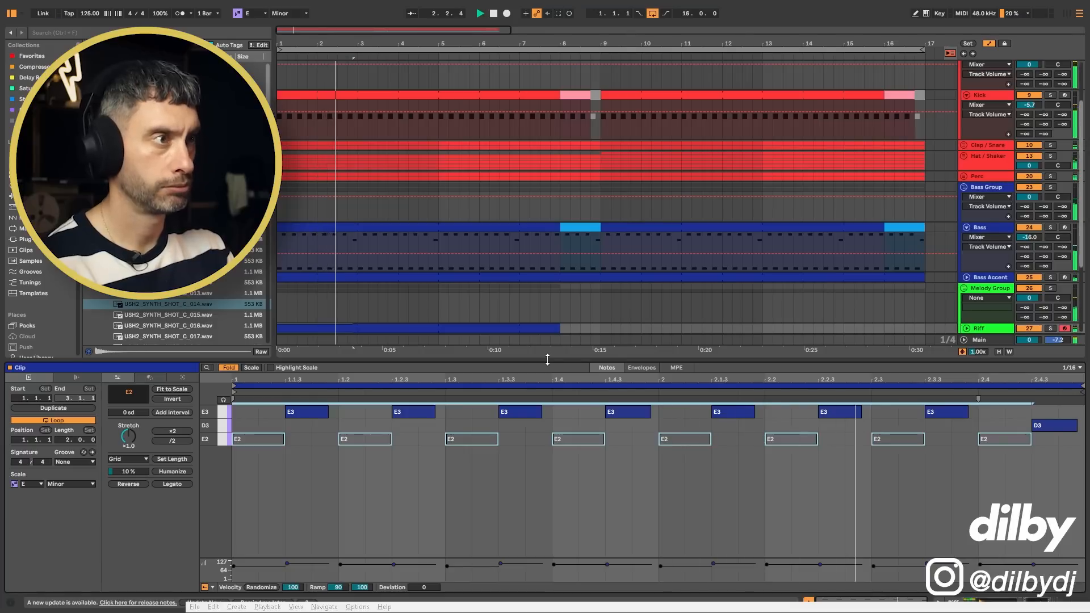
{"action": "key", "text": "space"}
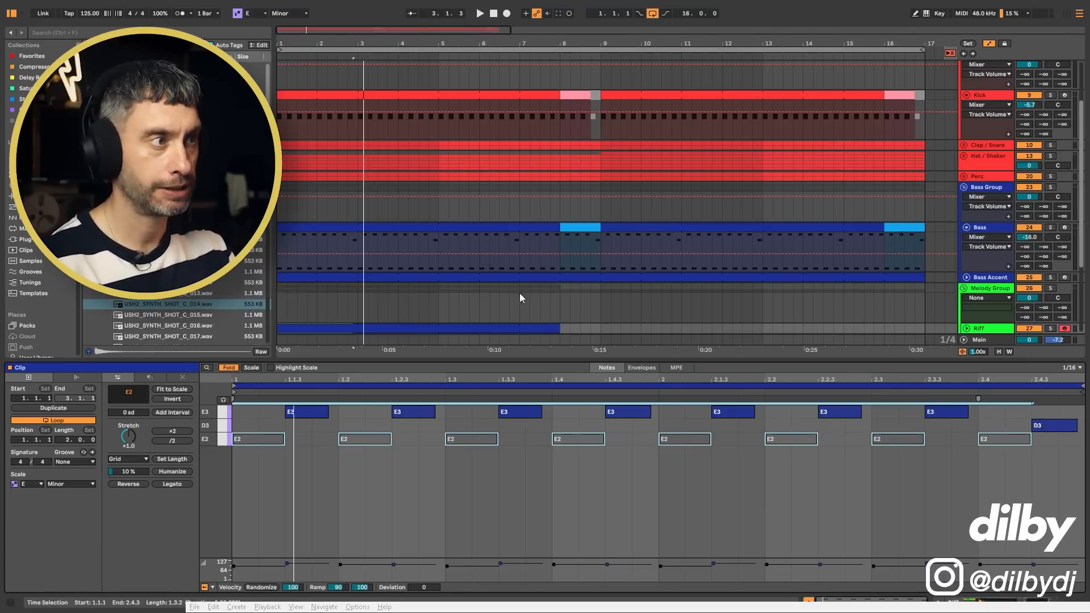
Delete the copied bass pattern clip from the Riff track
{"action": "scroll", "coordinate": [568, 307], "scroll_direction": "down", "scroll_amount": 1}
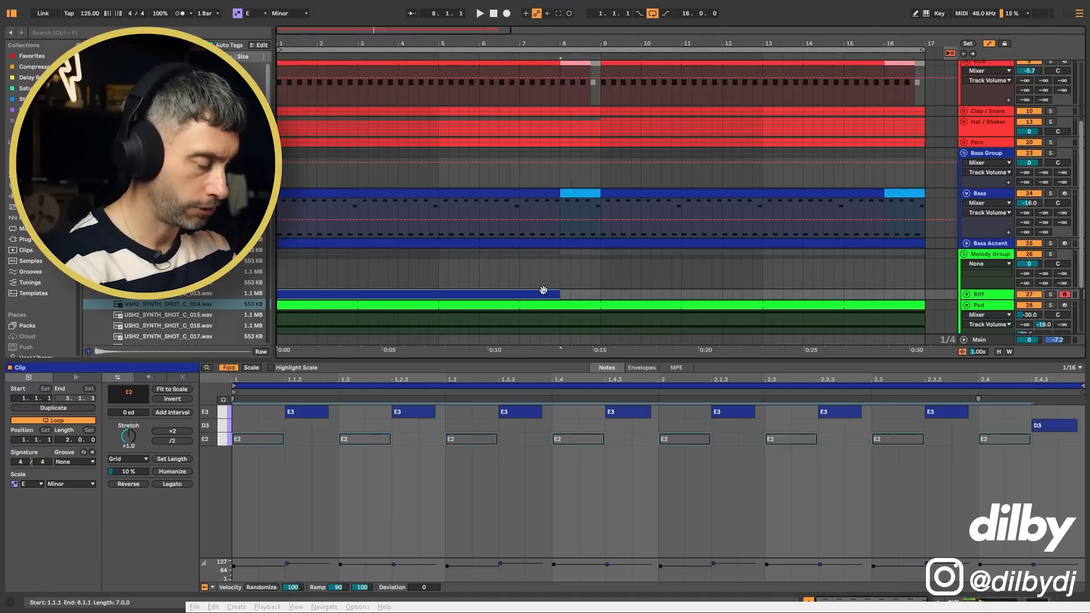
{"action": "key", "text": "Delete"}
Move the pink clip from bar 20 to the start of the Bass track and extend it to bar 5
{"action": "left_click_drag", "start_coordinate": [460, 40], "coordinate": [460, 29]}
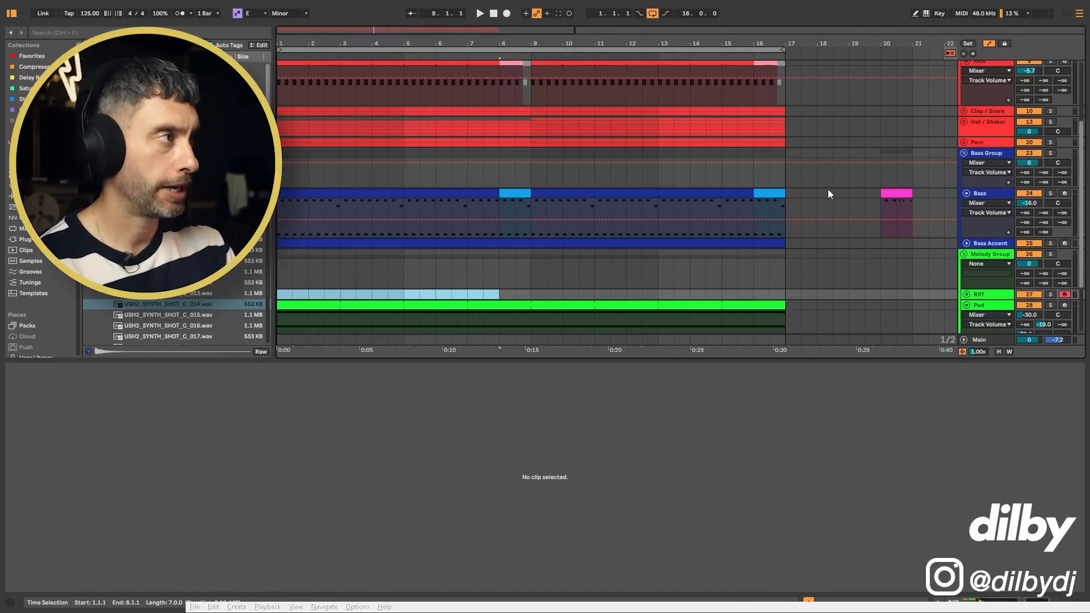
{"action": "left_click", "coordinate": [898, 194]}
{"action": "left_click_drag", "start_coordinate": [898, 193], "coordinate": [294, 194]}
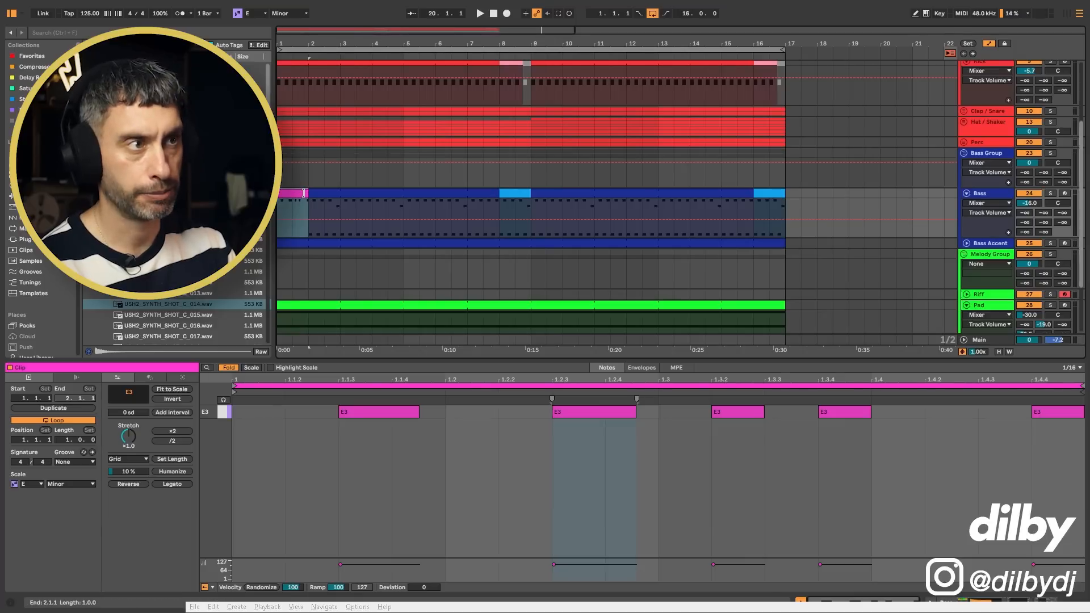
{"action": "left_click_drag", "start_coordinate": [309, 194], "coordinate": [403, 196]}
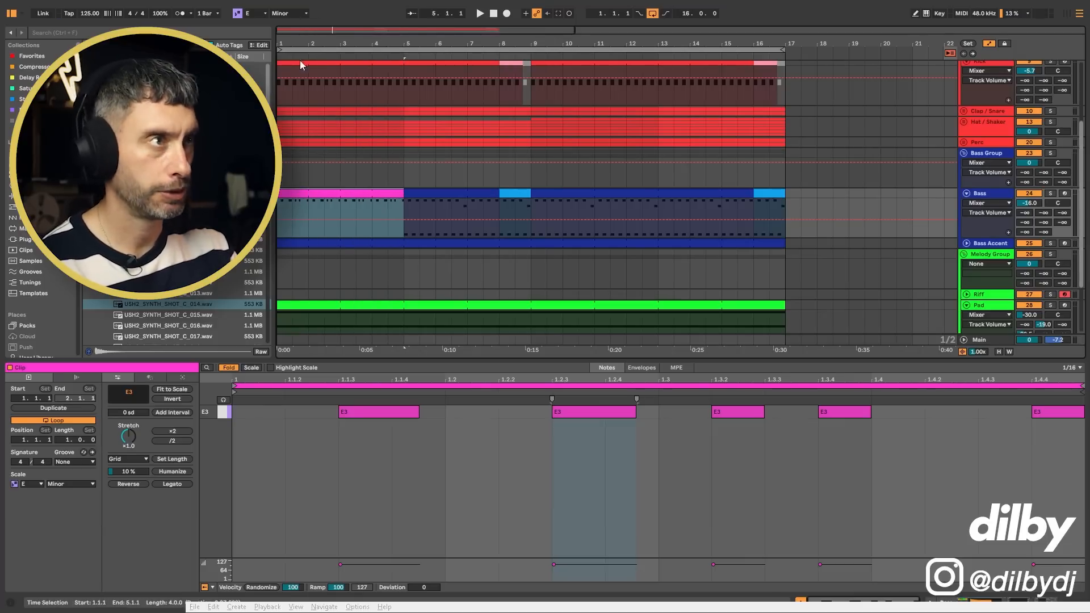
Play the arrangement from bar 1 with the pink E3 pattern on the Bass track
{"action": "left_click_drag", "start_coordinate": [311, 44], "coordinate": [326, 43]}
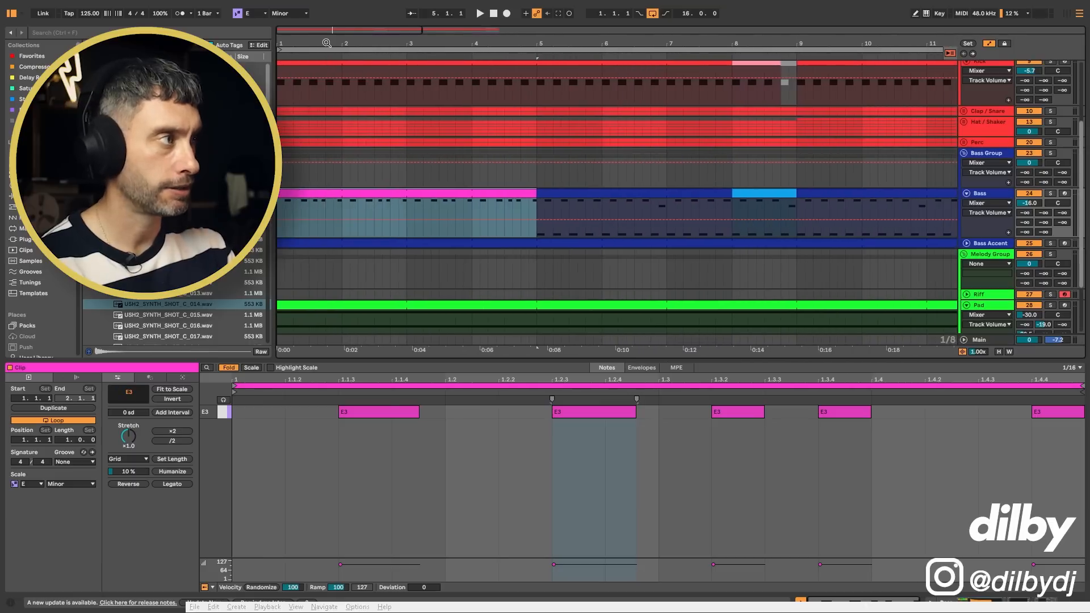
{"action": "key", "text": "space"}
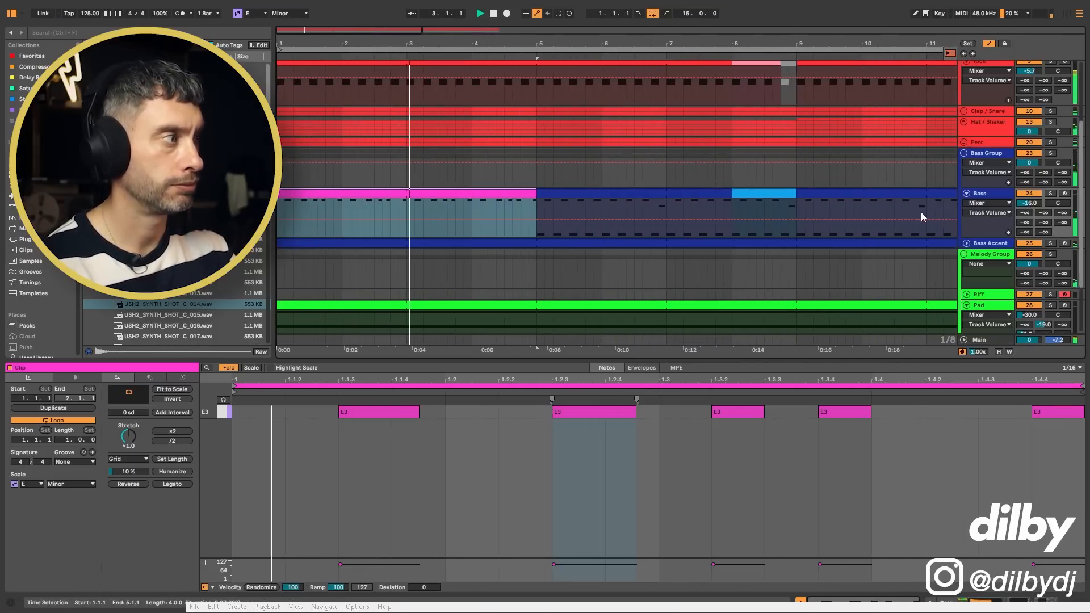
{"action": "key", "text": "space"}
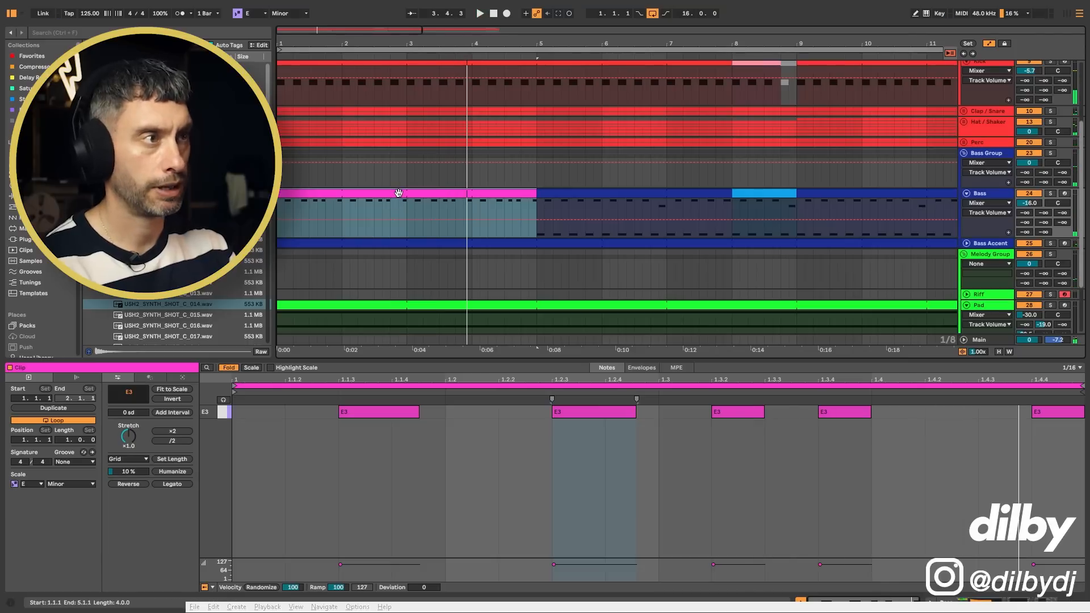
Copy the pink clip from the Bass track onto the Riff track at bar 1 and play both together
{"action": "left_click_drag", "start_coordinate": [399, 193], "coordinate": [390, 293]}
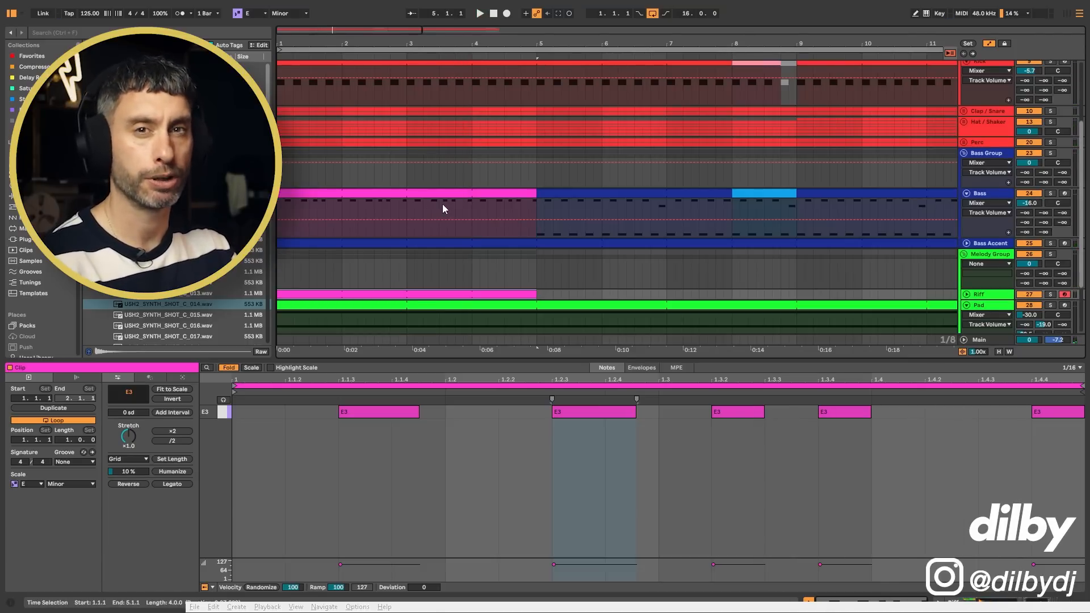
{"action": "key", "text": "space"}
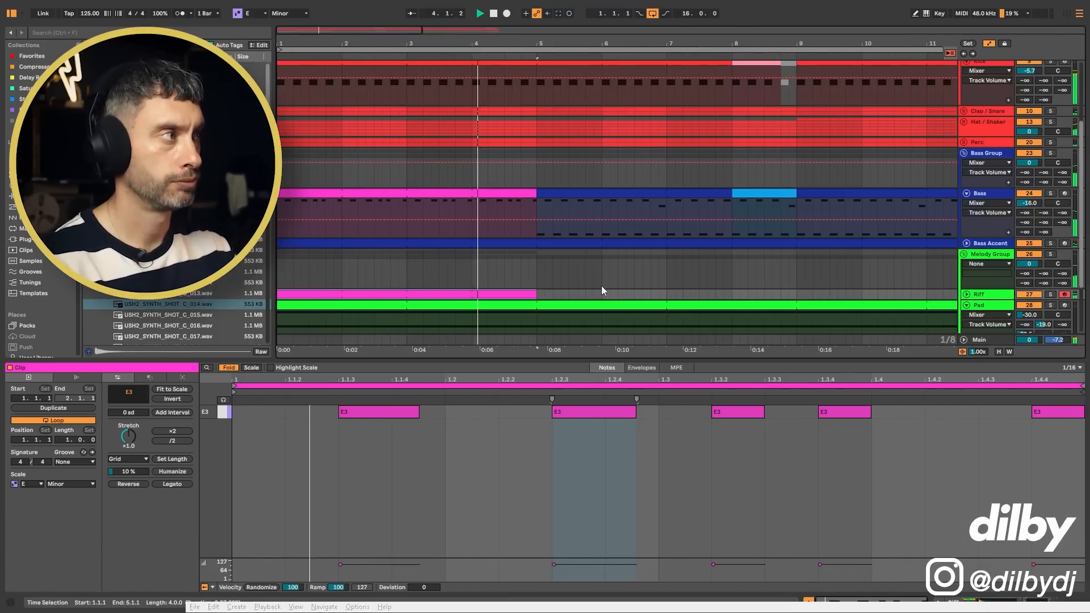
{"action": "key", "text": "space"}
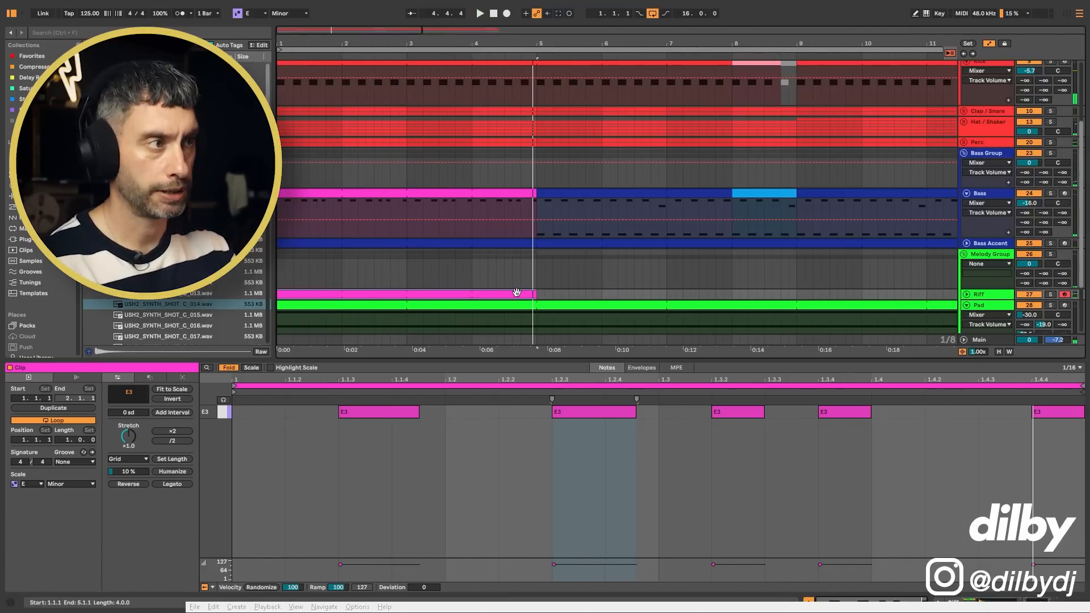
Delete the pink clip from the Riff track and restore the original blue clip from bar 1 to bar 8 on Bass
{"action": "left_click", "coordinate": [516, 294]}
{"action": "key", "text": "Delete"}
{"action": "left_click_drag", "start_coordinate": [479, 41], "coordinate": [479, 17]}
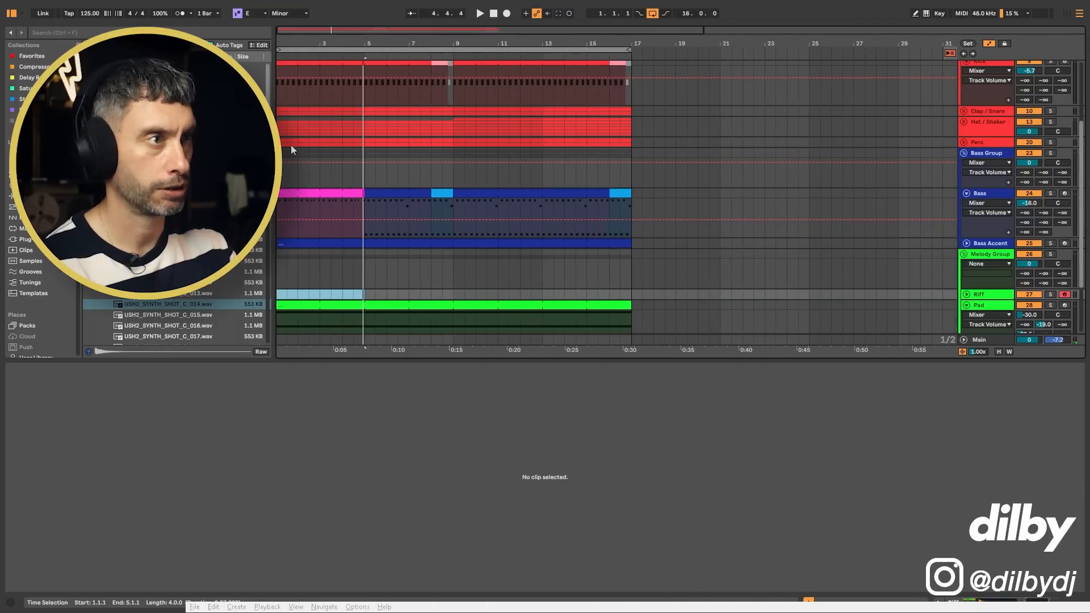
{"action": "left_click_drag", "start_coordinate": [298, 209], "coordinate": [278, 193]}
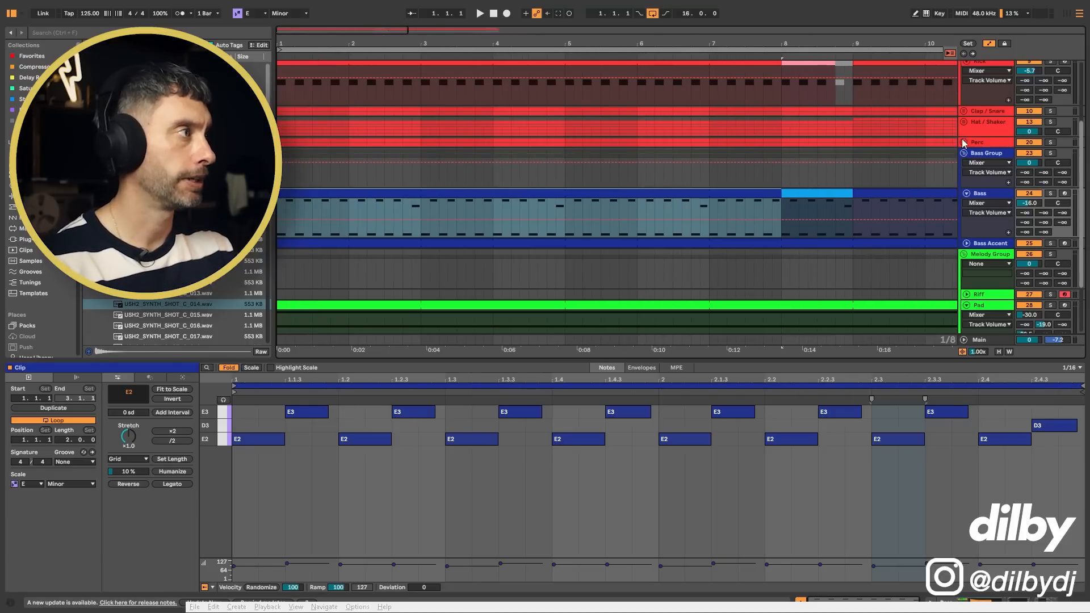
Solo the Perc and Hat / Shaker groups and play them from bar 1
{"action": "left_click_drag", "start_coordinate": [1050, 142], "coordinate": [1050, 123]}
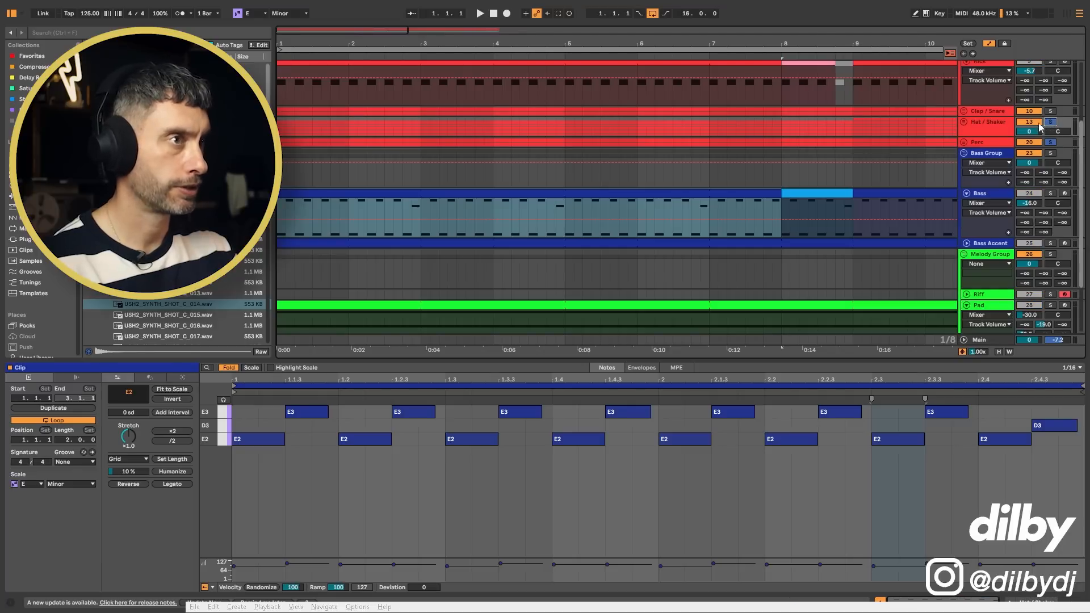
{"action": "key", "text": "space"}
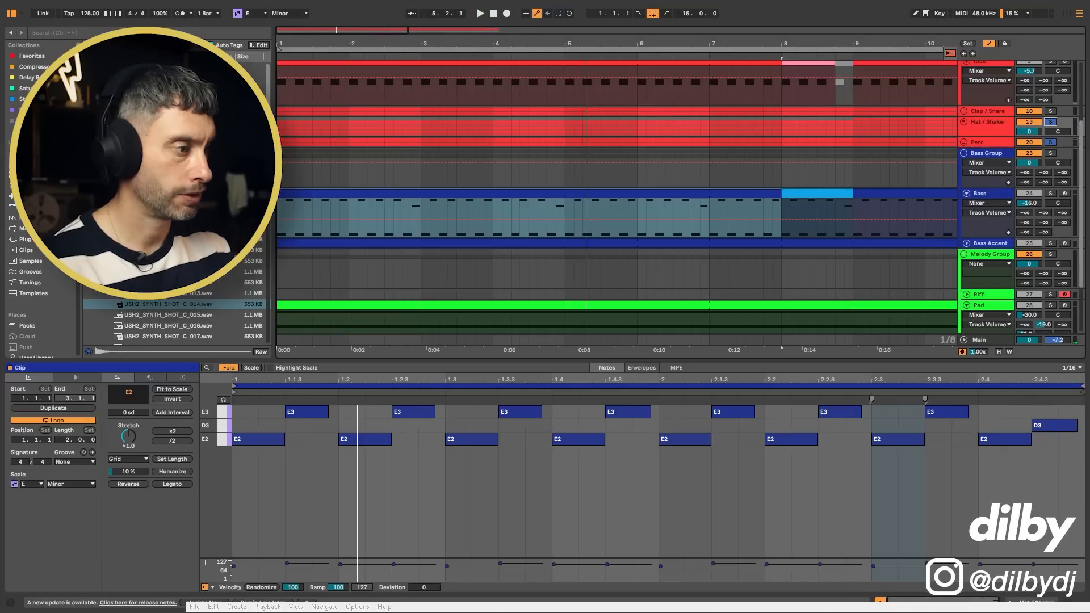
Place the two-bar green E3 riff clip at bar 1 of the Riff track and extend it to bar 8
{"action": "left_click_drag", "start_coordinate": [696, 610], "coordinate": [313, 295]}
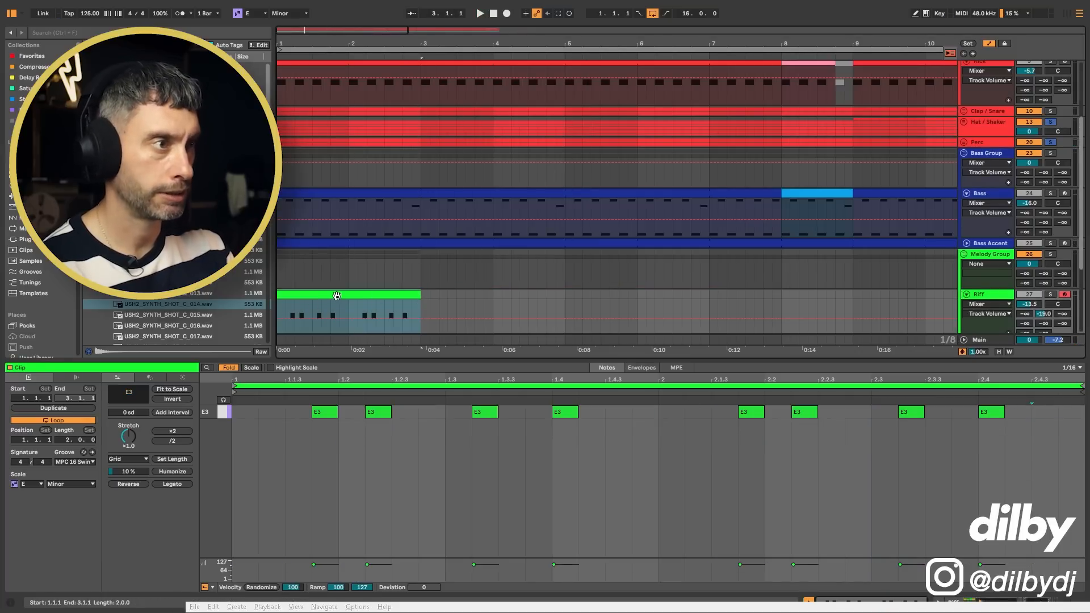
{"action": "scroll", "coordinate": [336, 295], "scroll_direction": "down", "scroll_amount": 1}
Play the riff soloed with the hats and percussion, and again with all tracks unsoloed
{"action": "key", "text": "space"}
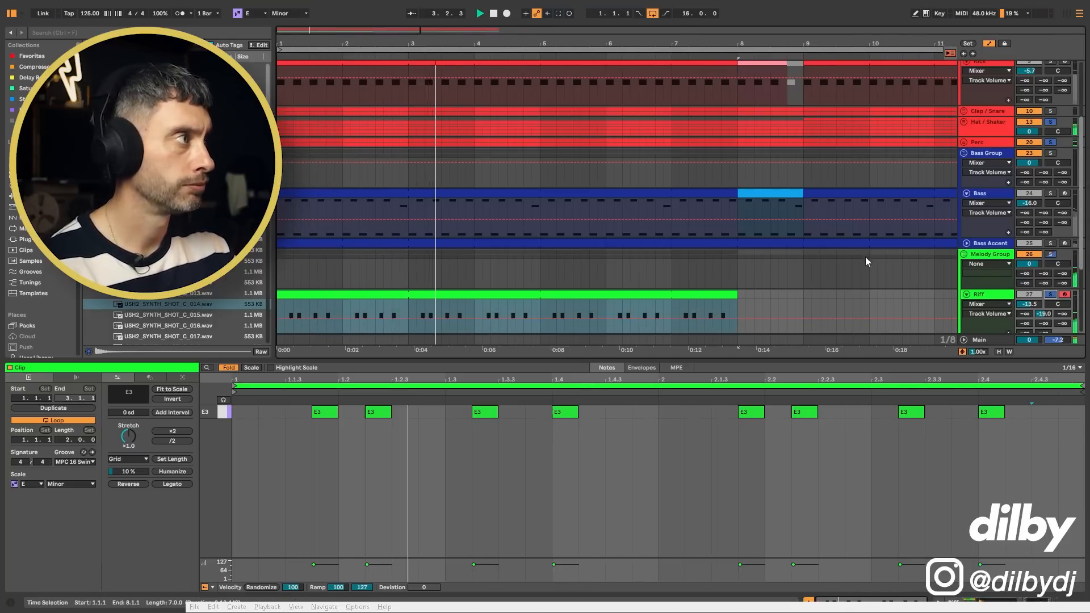
{"action": "key", "text": "space"}
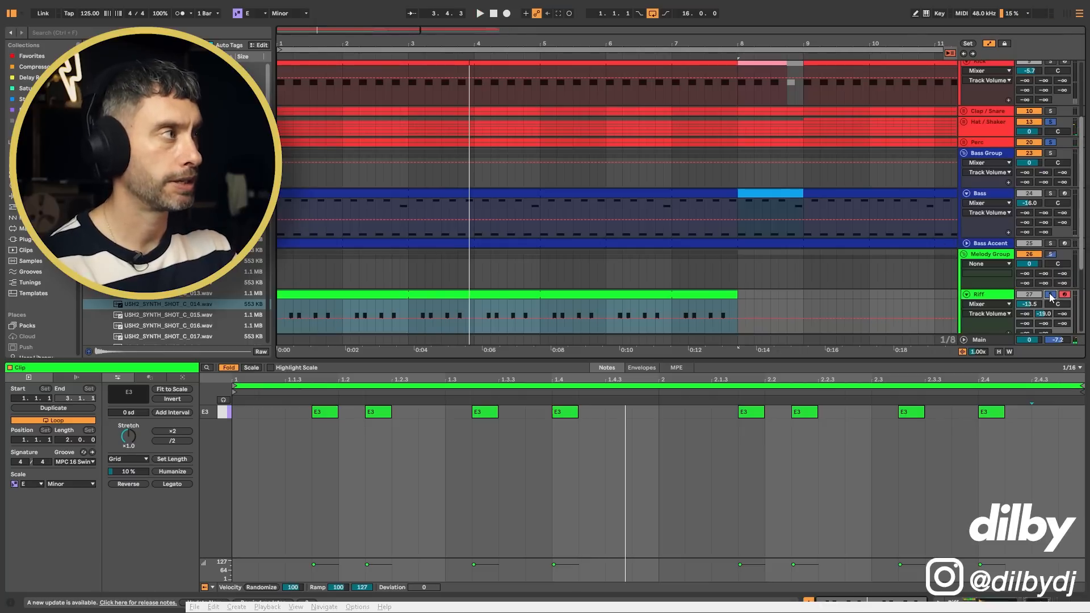
{"action": "key", "text": "space"}
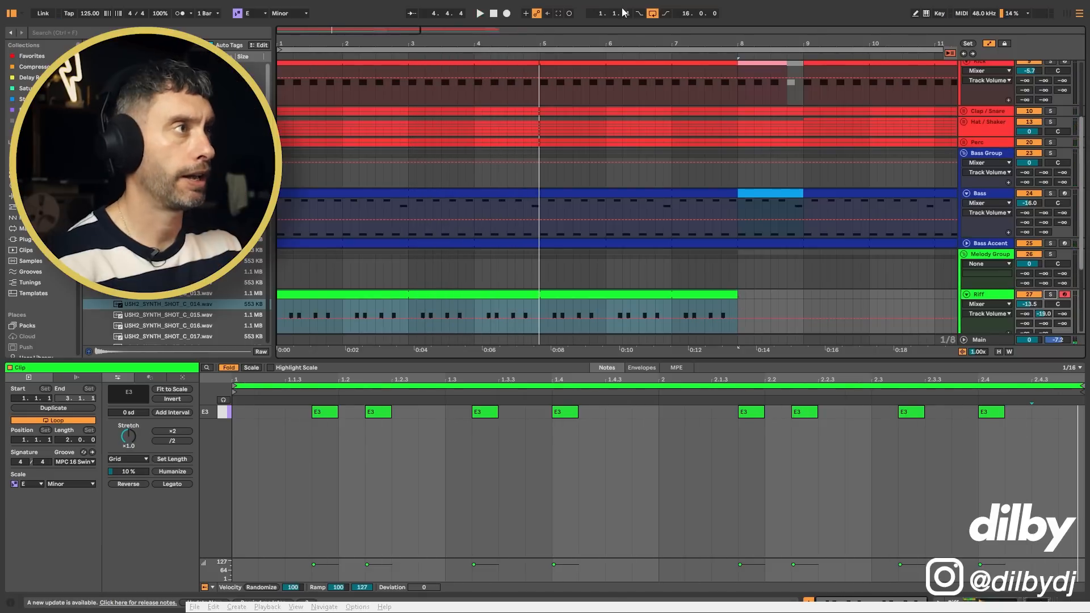
Extend the green Riff clip to bar 9 and solo the Kick, Bass and Riff tracks
{"action": "left_click_drag", "start_coordinate": [637, 39], "coordinate": [637, 33]}
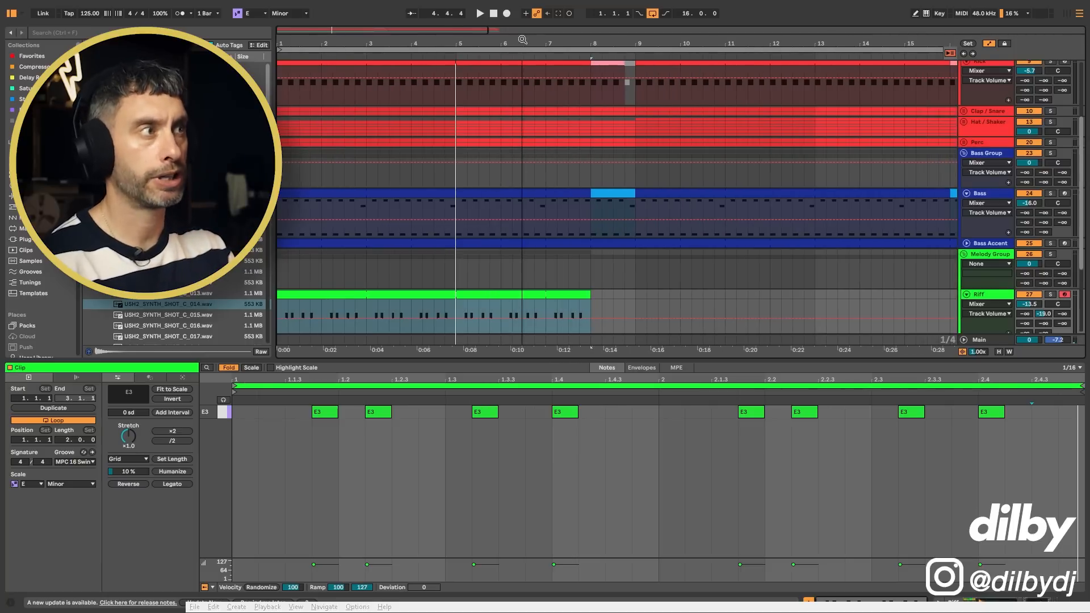
{"action": "left_click_drag", "start_coordinate": [593, 299], "coordinate": [632, 302]}
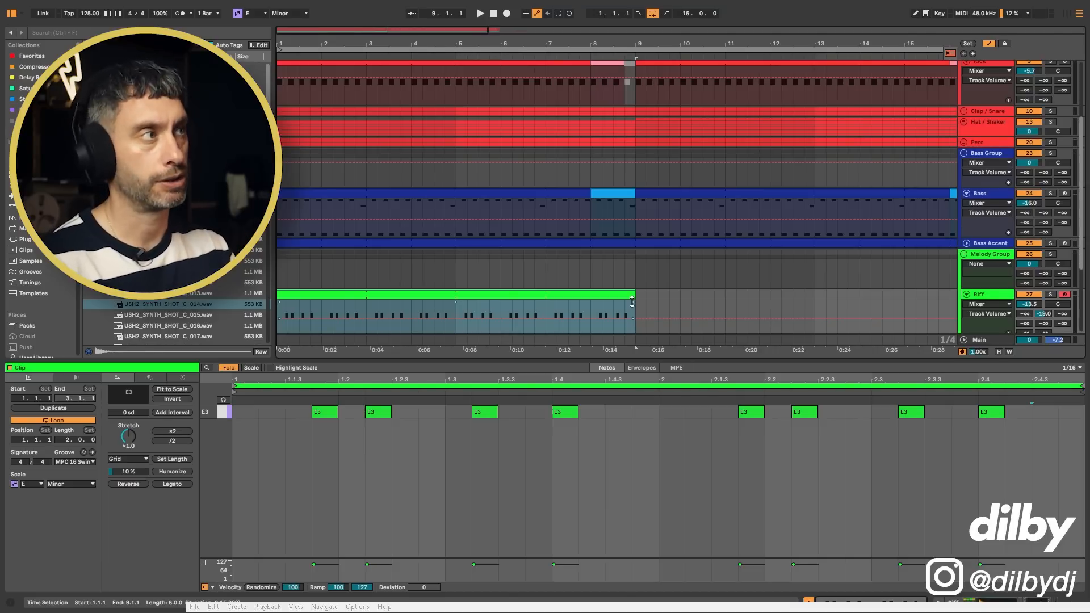
{"action": "scroll", "coordinate": [635, 234], "scroll_direction": "up", "scroll_amount": 1}
{"action": "left_click", "coordinate": [1050, 96]}
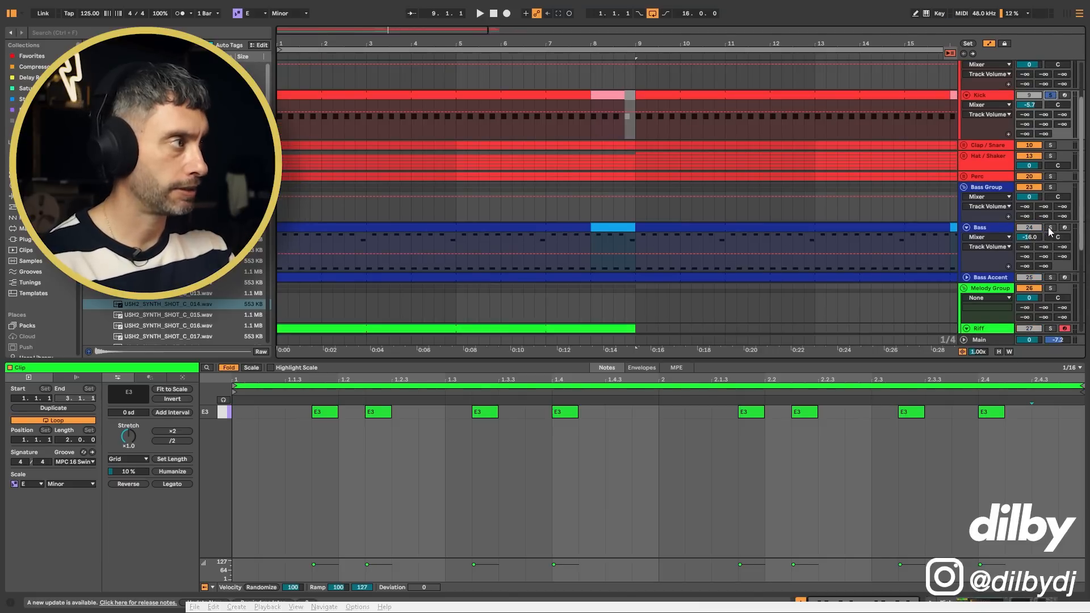
{"action": "left_click", "coordinate": [1049, 227]}
{"action": "scroll", "coordinate": [1048, 227], "scroll_direction": "down", "scroll_amount": 1}
{"action": "left_click", "coordinate": [1050, 284]}
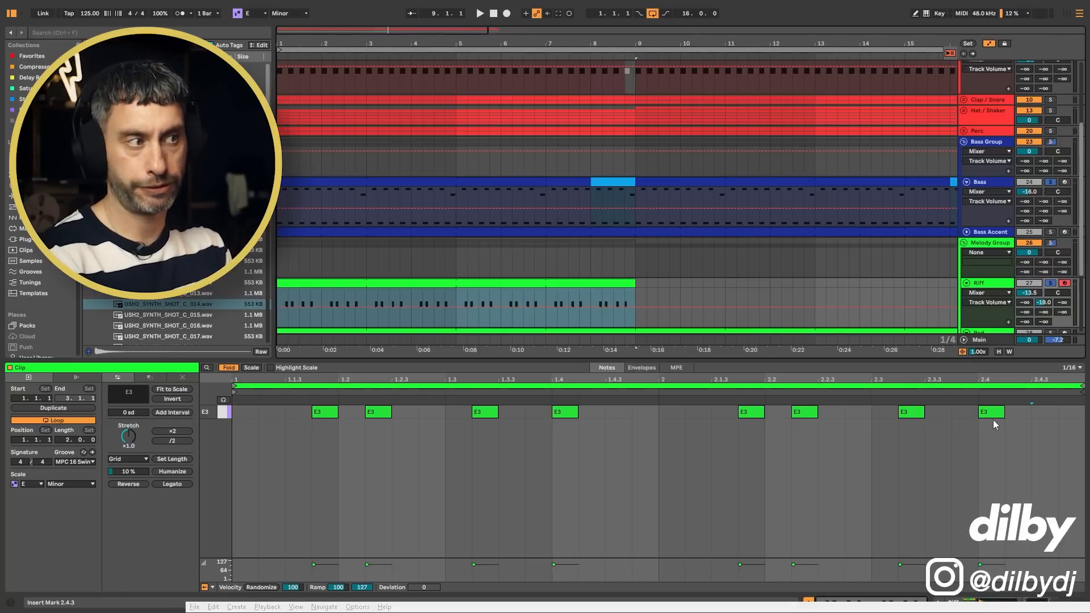
Play the soloed kick, bass and riff, adding the Clap / Snare group to the solo during playback
{"action": "key", "text": "space"}
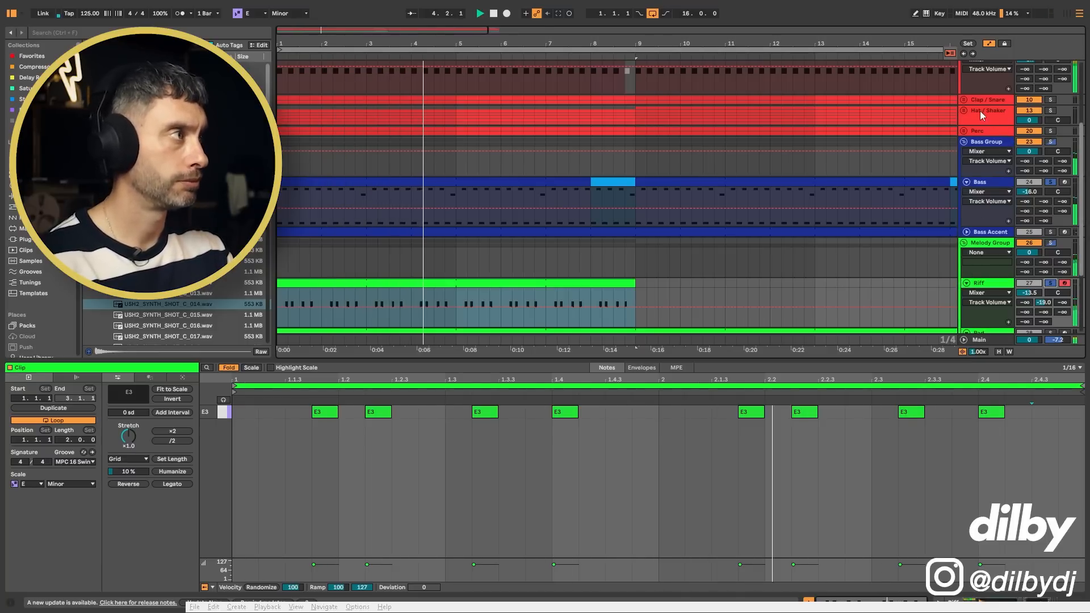
{"action": "left_click", "coordinate": [1051, 99]}
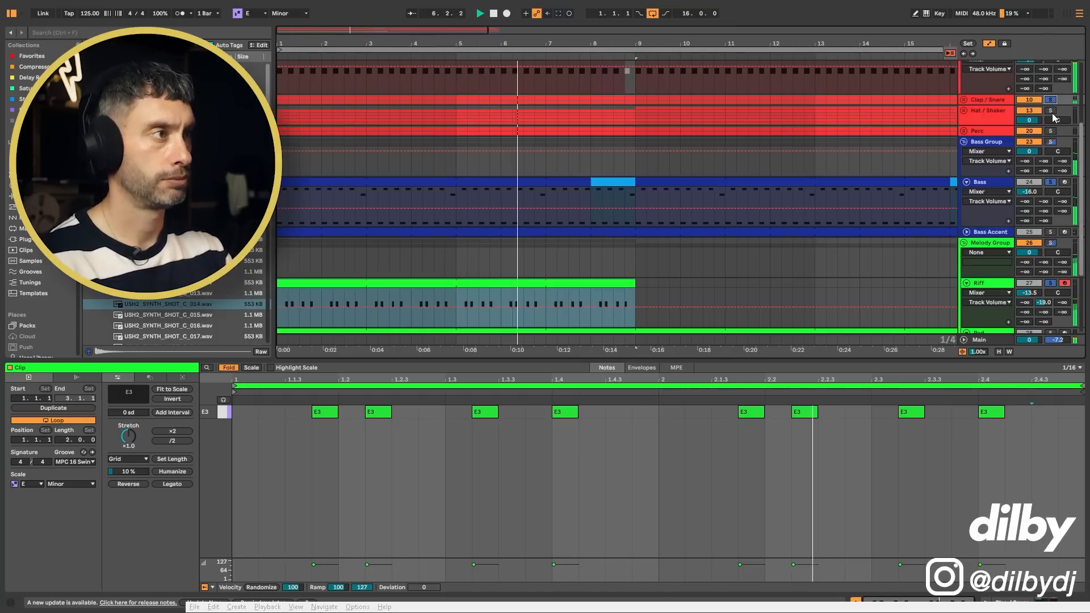
{"action": "key", "text": "space"}
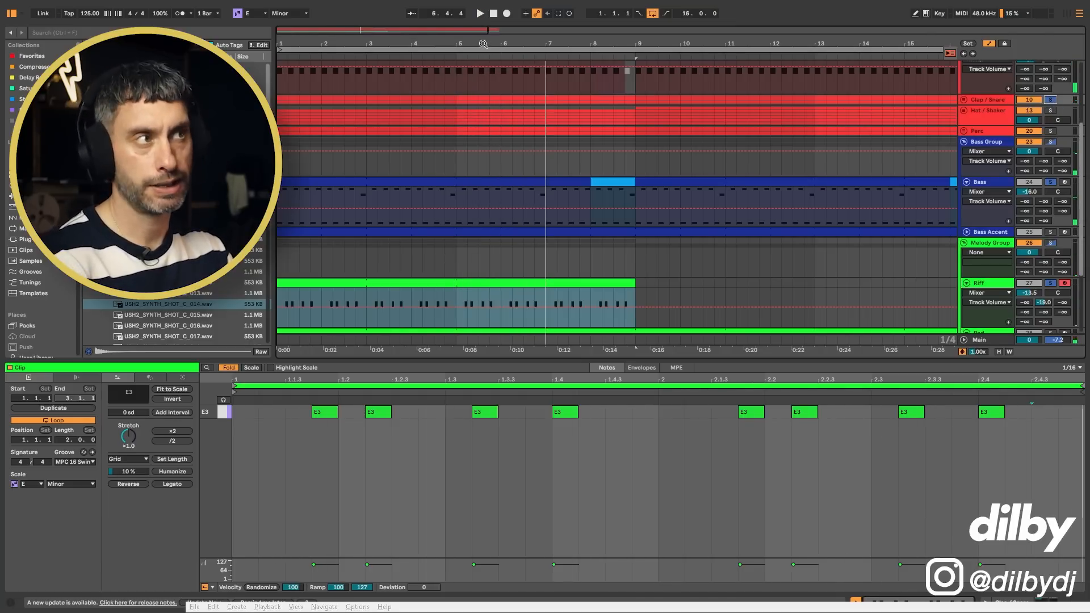
Extend the riff to bar 17 and play it with the Riff track's D-PP/3 Delay send raised to -20 dB
{"action": "left_click_drag", "start_coordinate": [484, 44], "coordinate": [485, 29]}
{"action": "left_click_drag", "start_coordinate": [530, 283], "coordinate": [785, 284]}
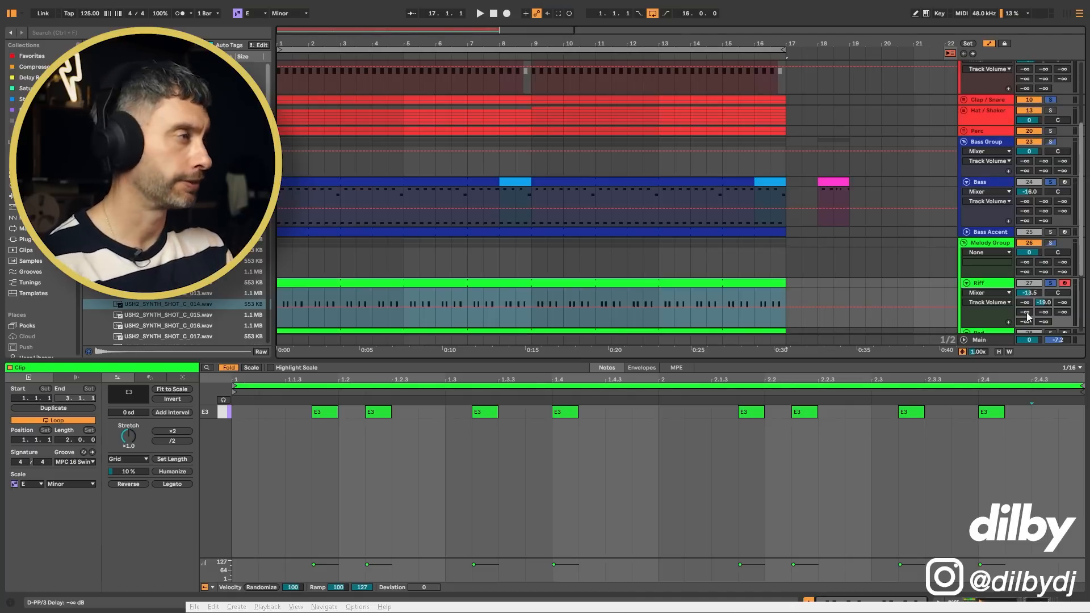
{"action": "left_click_drag", "start_coordinate": [1026, 312], "coordinate": [1026, 296]}
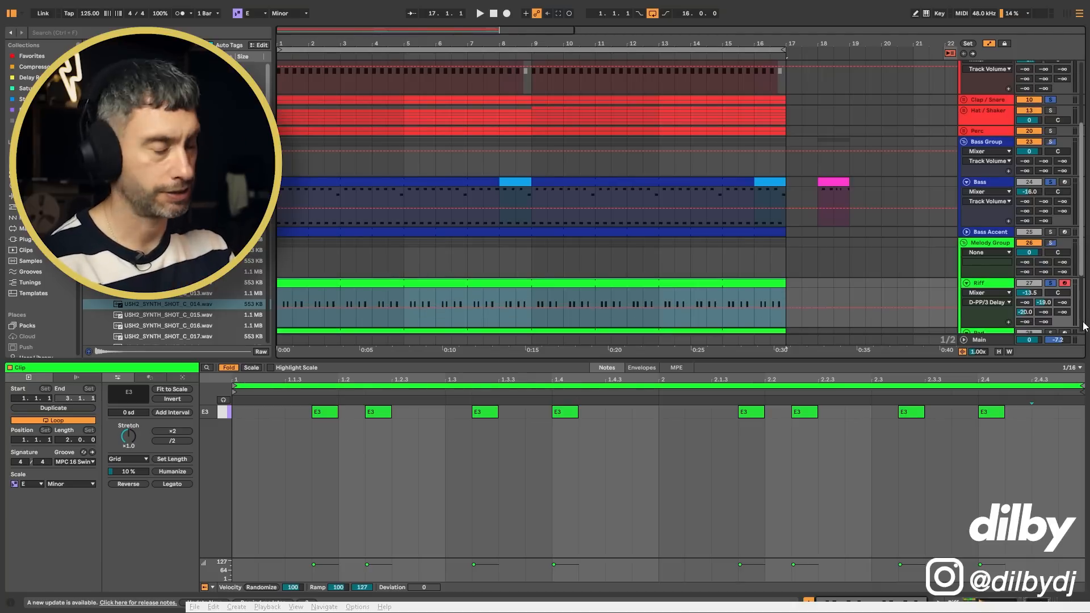
{"action": "key", "text": "space"}
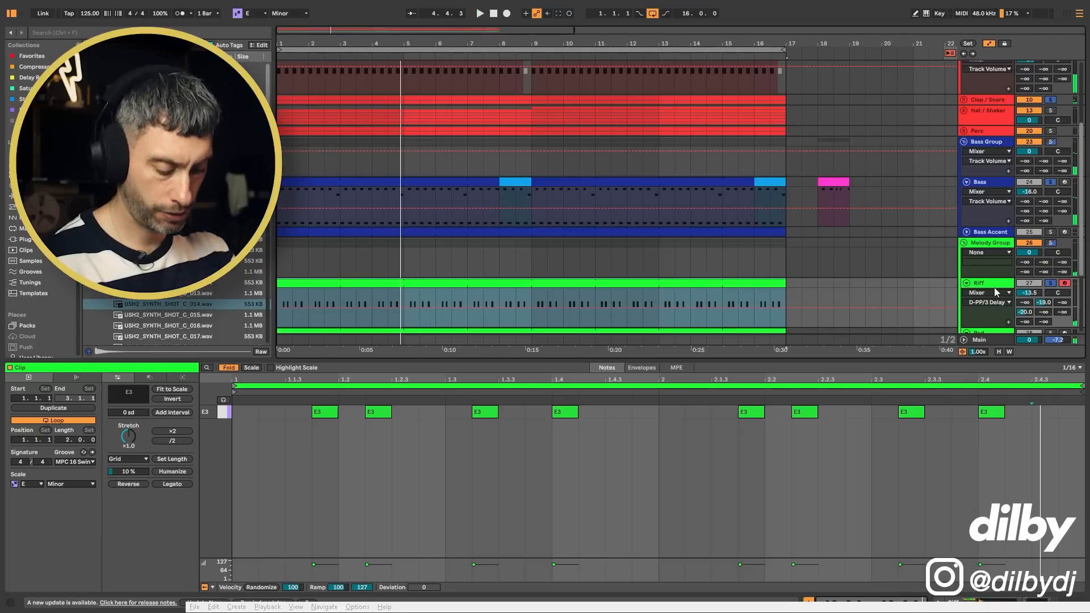
{"action": "left_click", "coordinate": [1025, 312]}
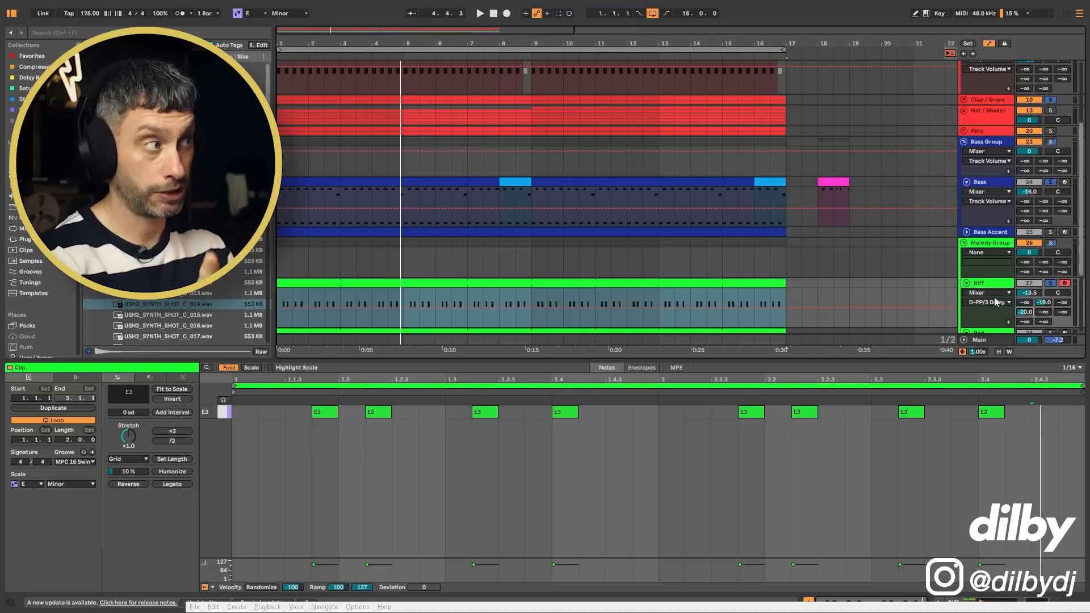
Turn the Riff track's D-PP/3 Delay send fully down, and enable and expand the Delay device in its chain
{"action": "left_click", "coordinate": [987, 282]}
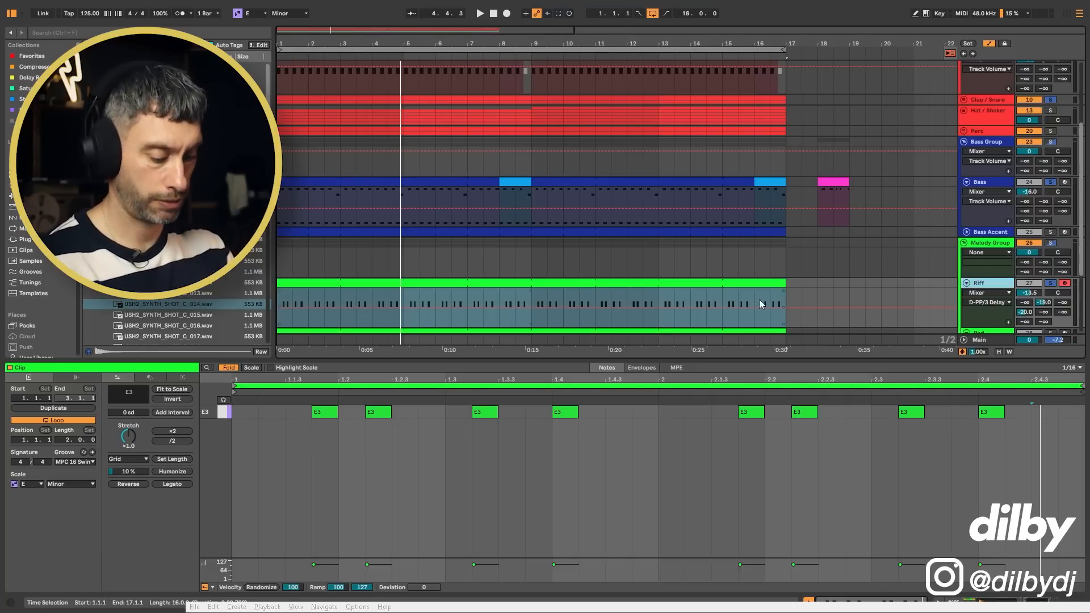
{"action": "key", "text": "shift+Tab"}
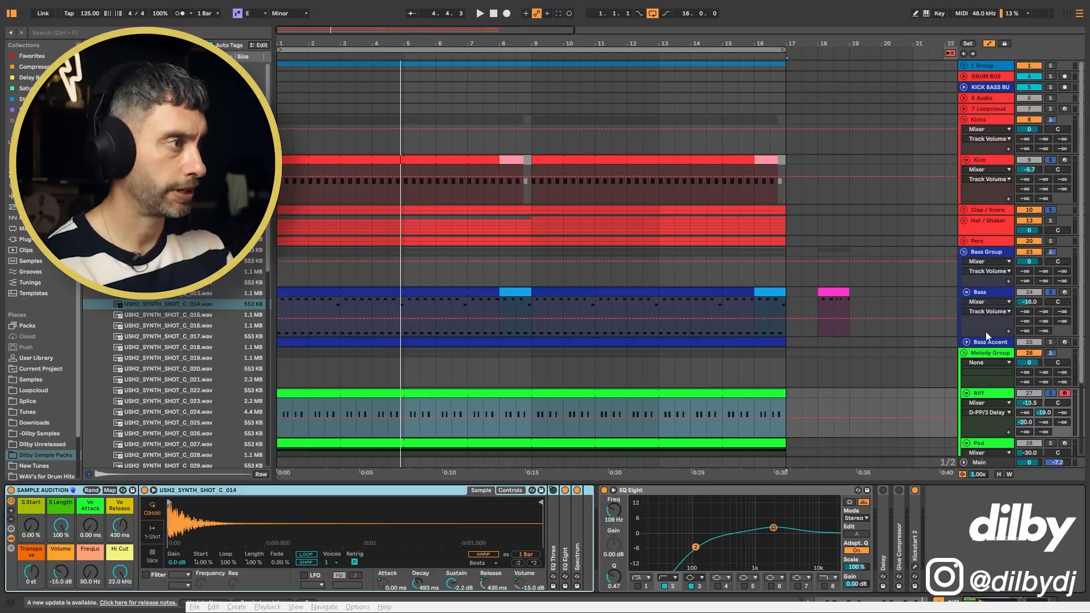
{"action": "double_click", "coordinate": [1024, 422]}
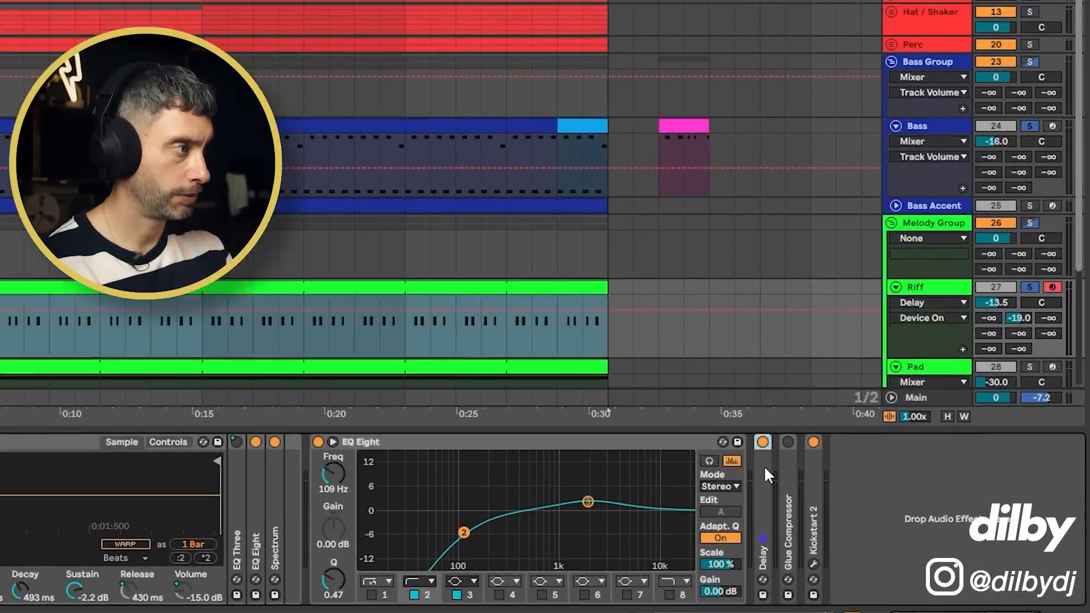
{"action": "double_click", "coordinate": [883, 502]}
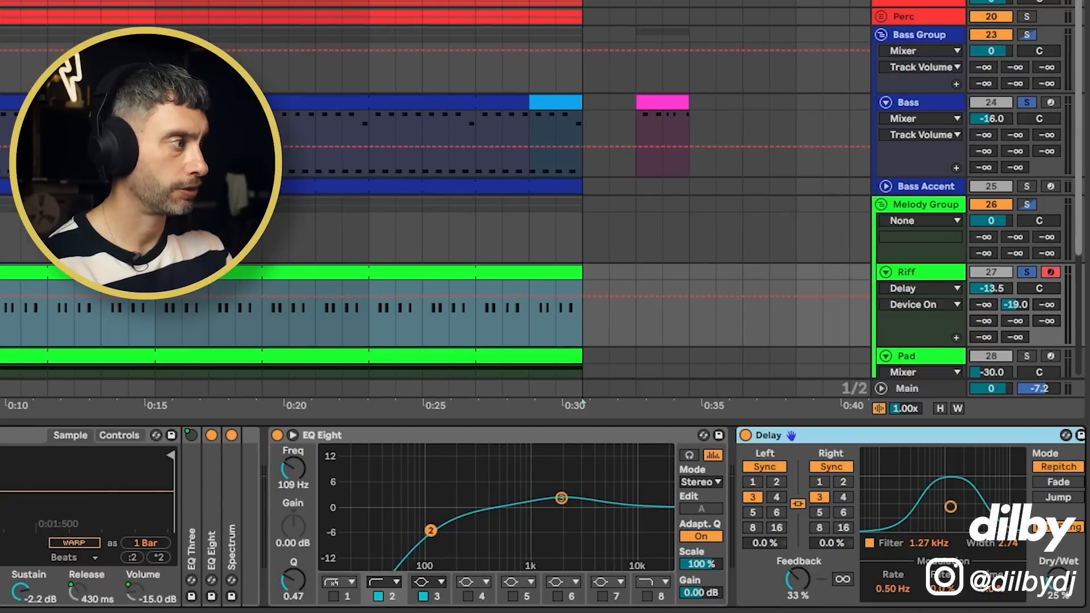
{"action": "left_click", "coordinate": [990, 322]}
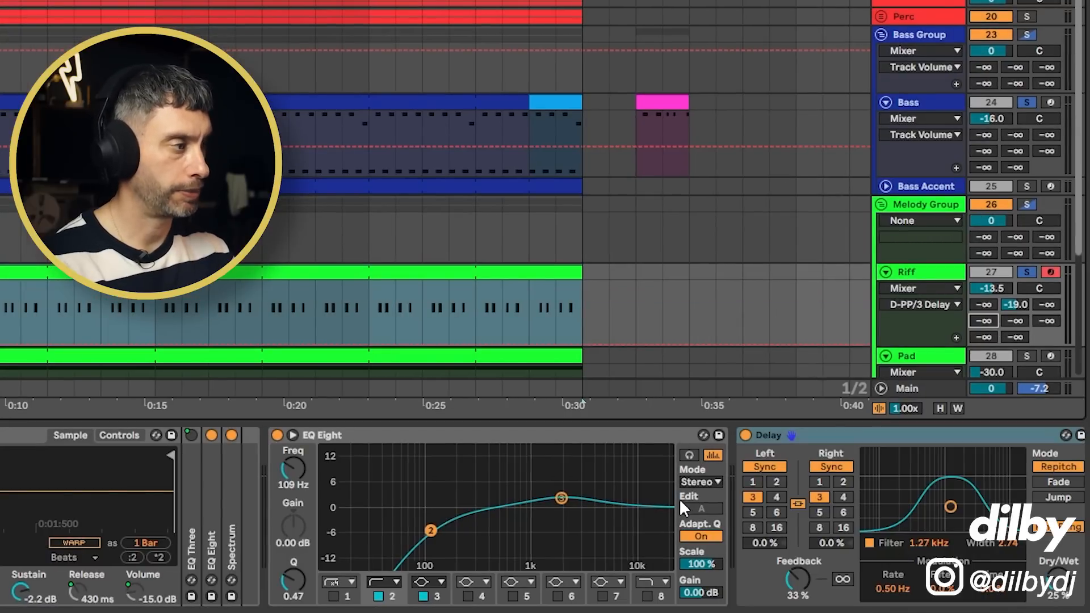
Open Kickstart 2 on the Riff track to examine its sidechain ducking curve, and close it
{"action": "scroll", "coordinate": [544, 516], "scroll_direction": "right", "scroll_amount": 3}
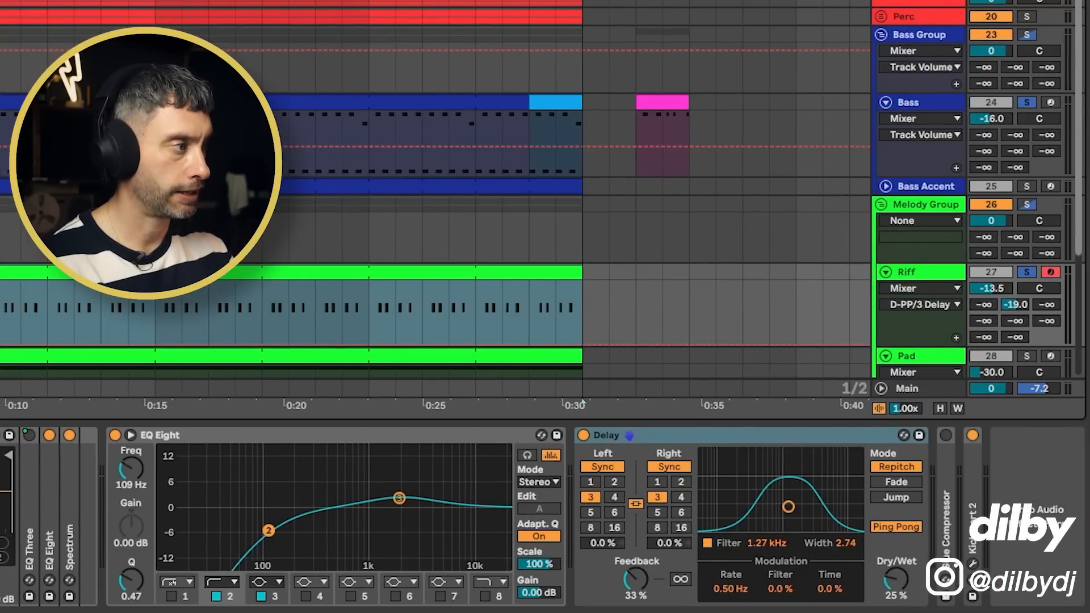
{"action": "left_click", "coordinate": [972, 563]}
{"action": "left_click_drag", "start_coordinate": [738, 0], "coordinate": [342, 0]}
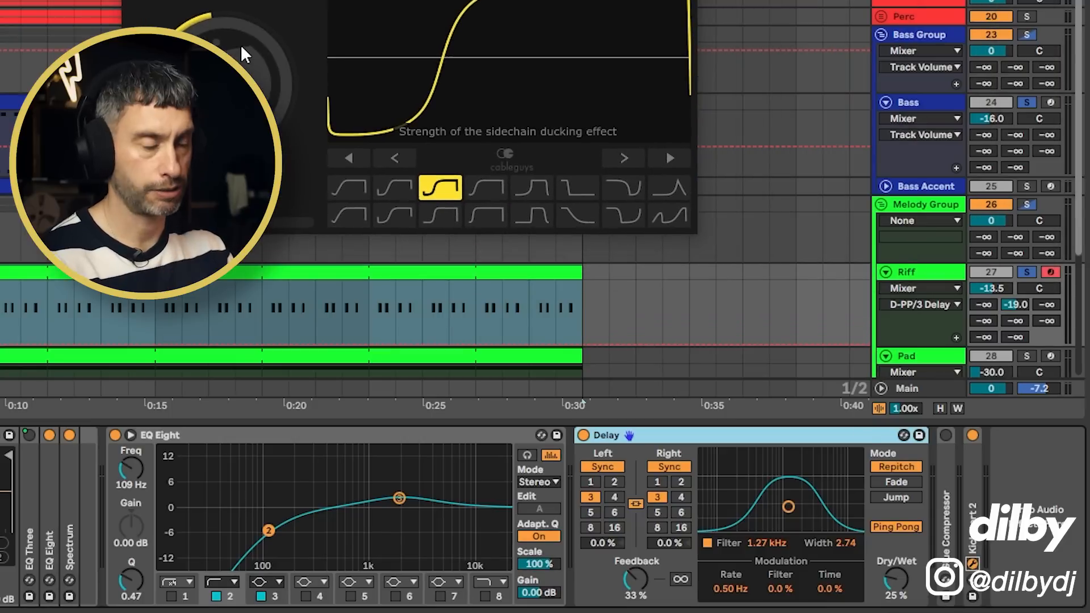
{"action": "left_click", "coordinate": [134, 0]}
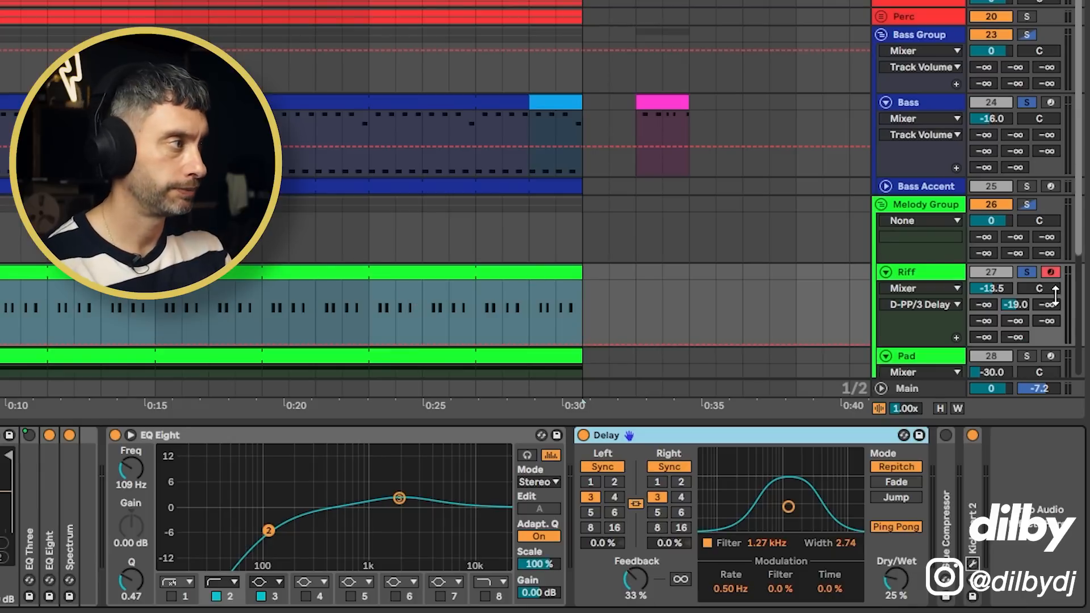
During playback, set the riff Delay's Dry/Wet to 21 % and its filter to 1.02 kHz with width 2.40
{"action": "key", "text": "space"}
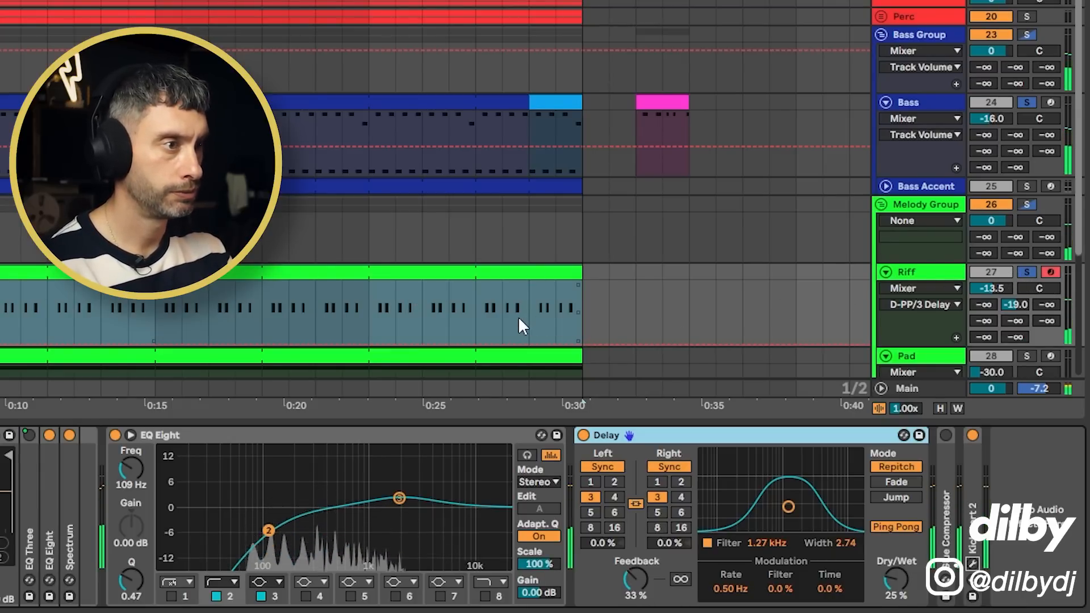
{"action": "left_click", "coordinate": [892, 581]}
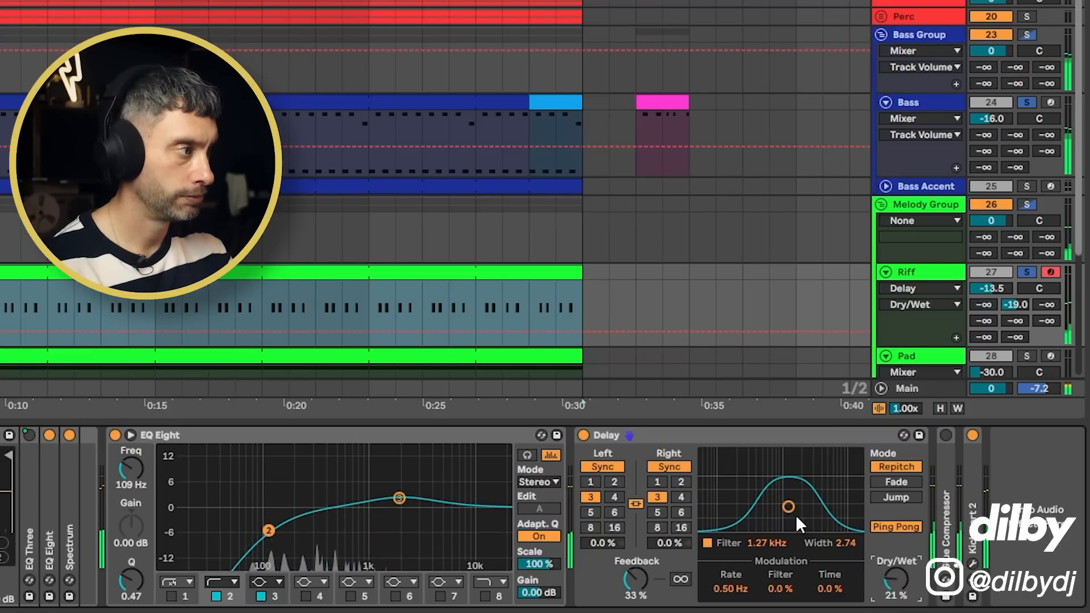
{"action": "left_click_drag", "start_coordinate": [789, 507], "coordinate": [783, 510]}
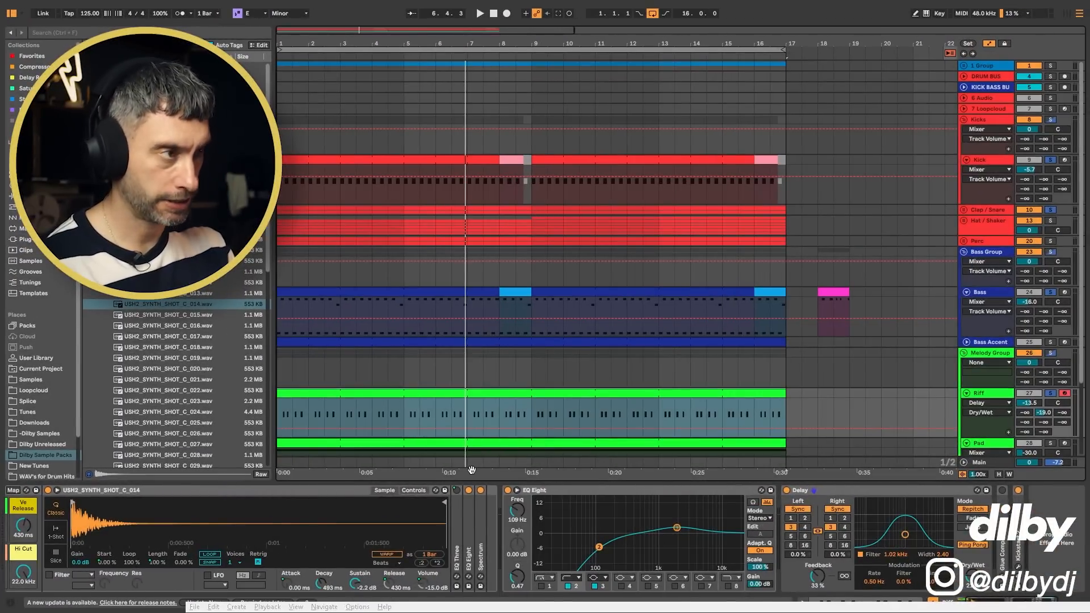
Solo only the Hat / Shaker and Perc groups and play them from bar 1
{"action": "double_click", "coordinate": [655, 410]}
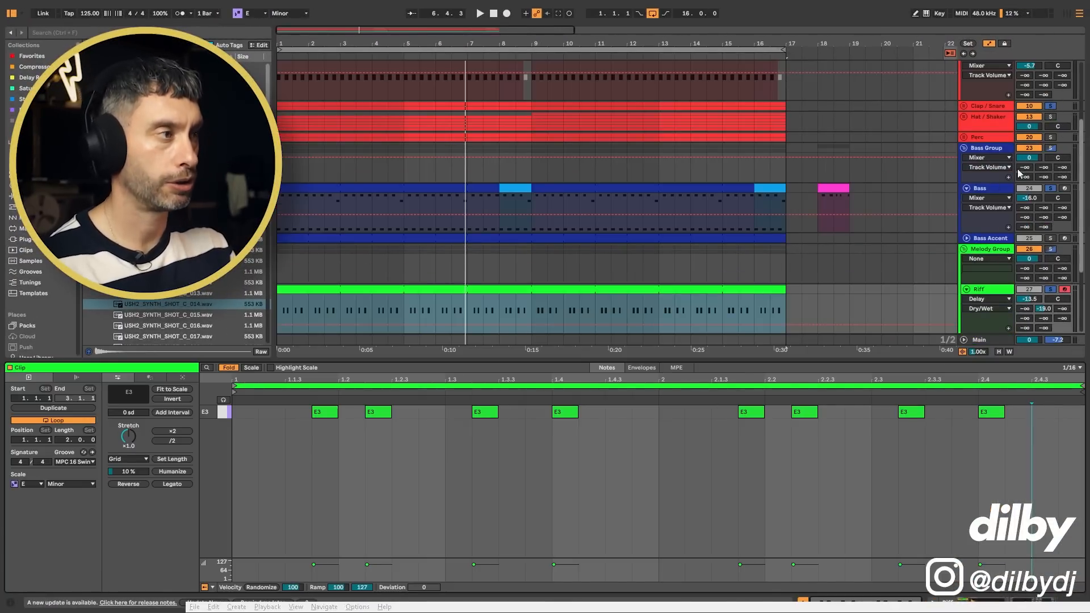
{"action": "left_click", "coordinate": [956, 435]}
{"action": "left_click", "coordinate": [331, 139]}
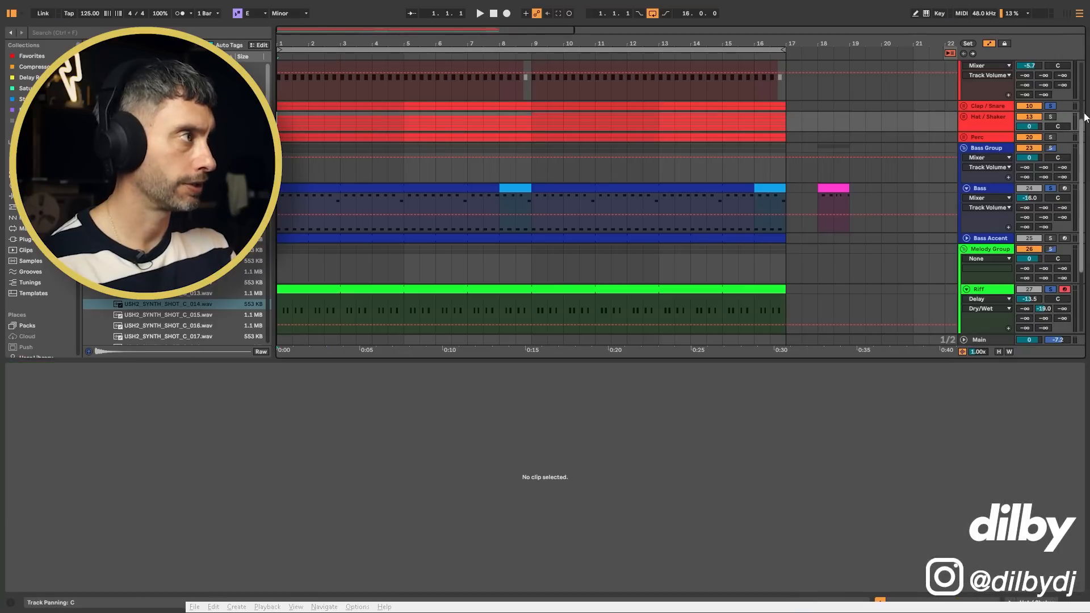
{"action": "left_click", "coordinate": [1050, 116]}
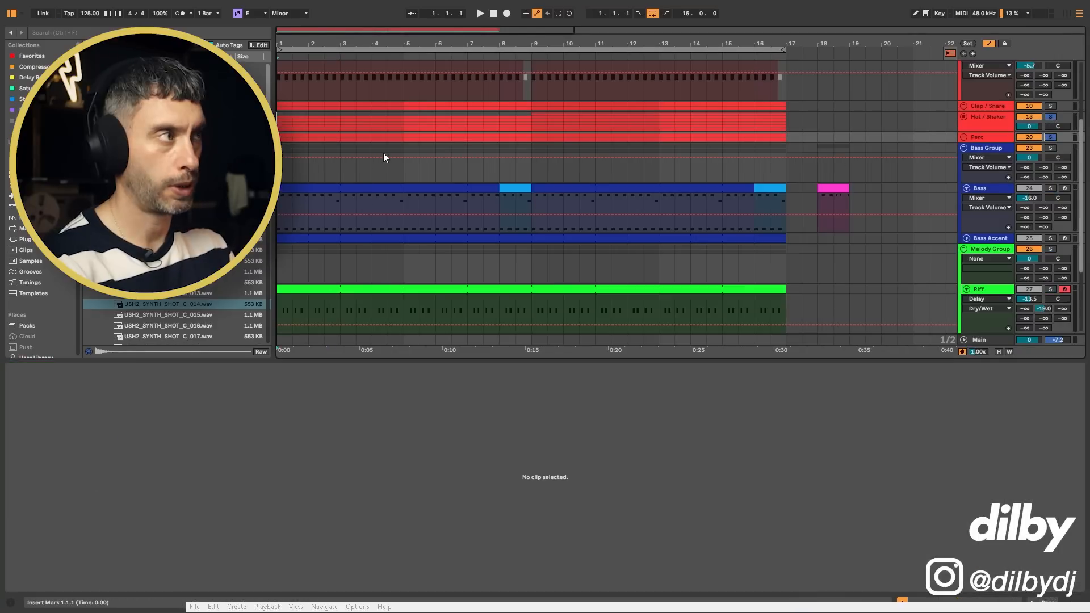
{"action": "key", "text": "space"}
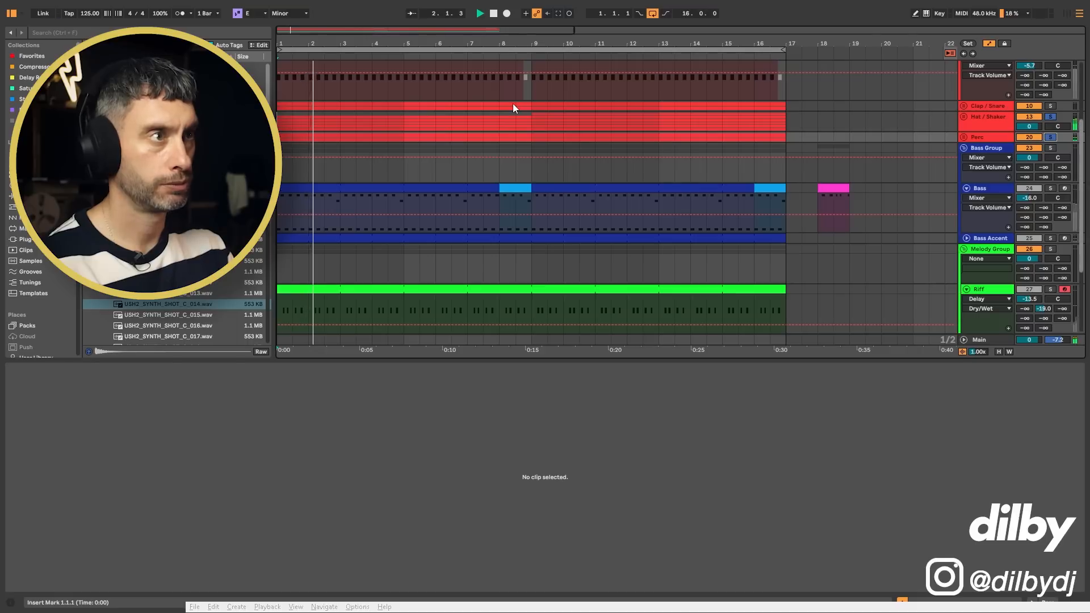
{"action": "key", "text": "space"}
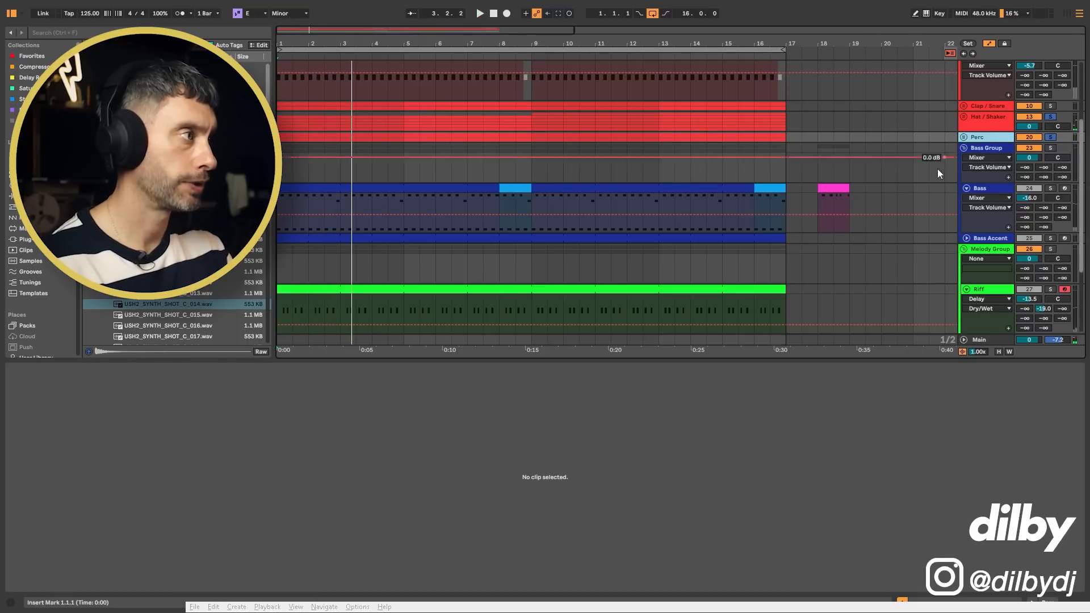
Copy the riff clip's last E3 note to 2.4.3 and play the result with all tracks unsoloed
{"action": "left_click", "coordinate": [675, 289]}
{"action": "scroll", "coordinate": [625, 256], "scroll_direction": "down", "scroll_amount": 1}
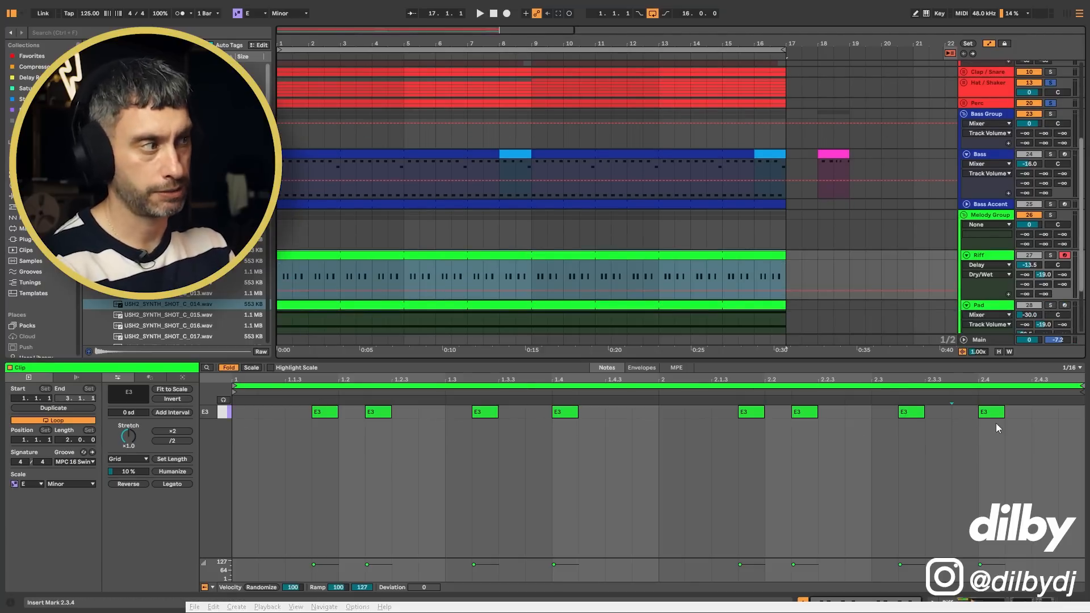
{"action": "left_click_drag", "start_coordinate": [992, 414], "coordinate": [1045, 414]}
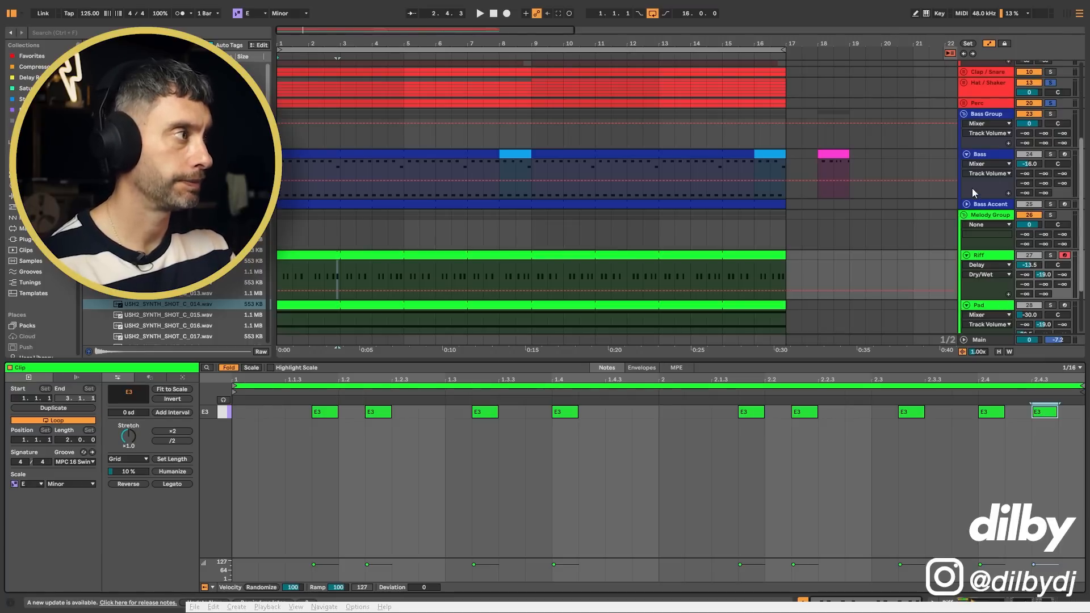
{"action": "left_click", "coordinate": [974, 105]}
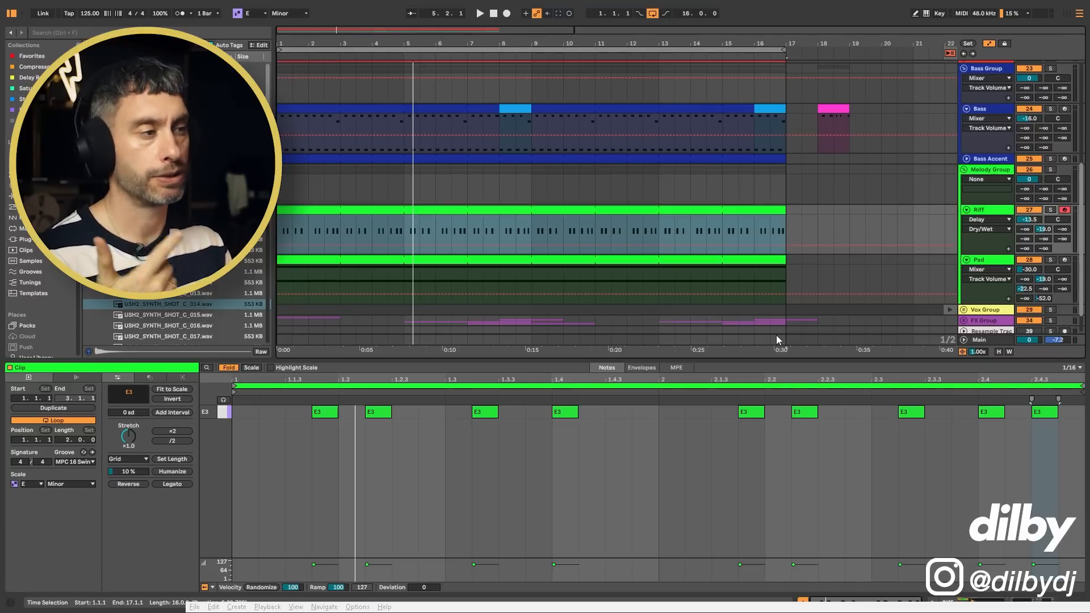
Add a Chord track below Riff and insert an empty two-bar MIDI clip on it at bar 1
{"action": "left_click", "coordinate": [764, 207]}
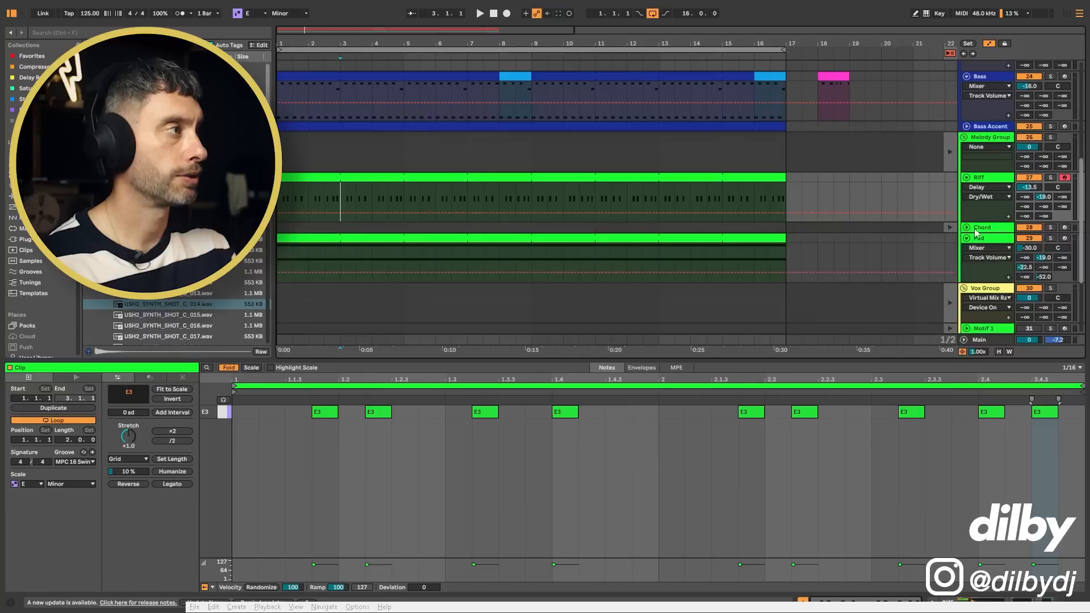
{"action": "left_click", "coordinate": [983, 228]}
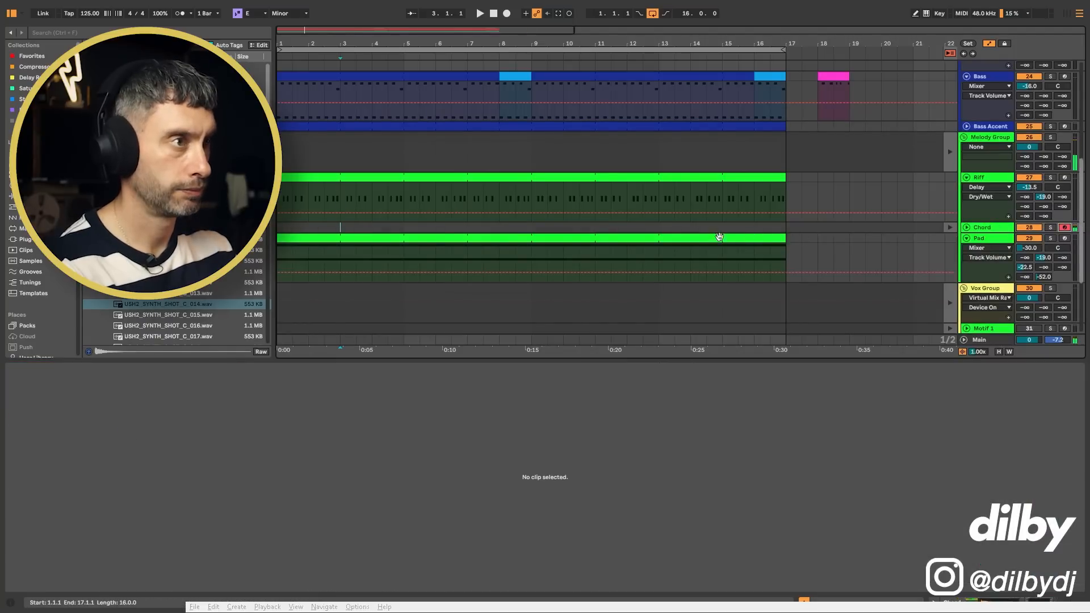
{"action": "left_click_drag", "start_coordinate": [280, 228], "coordinate": [343, 215]}
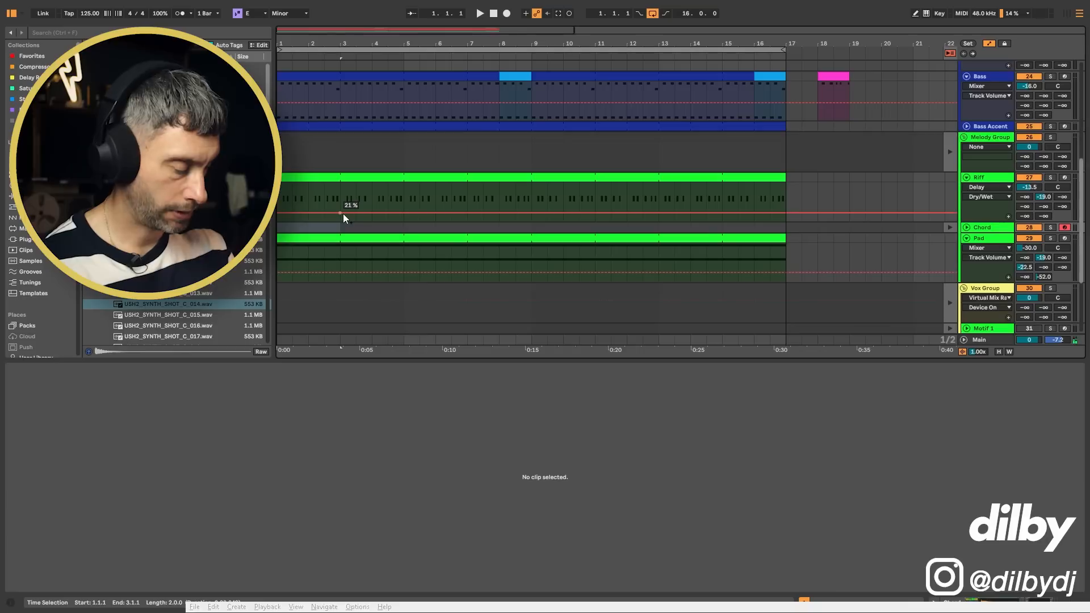
{"action": "key", "text": "ctrl+shift+m"}
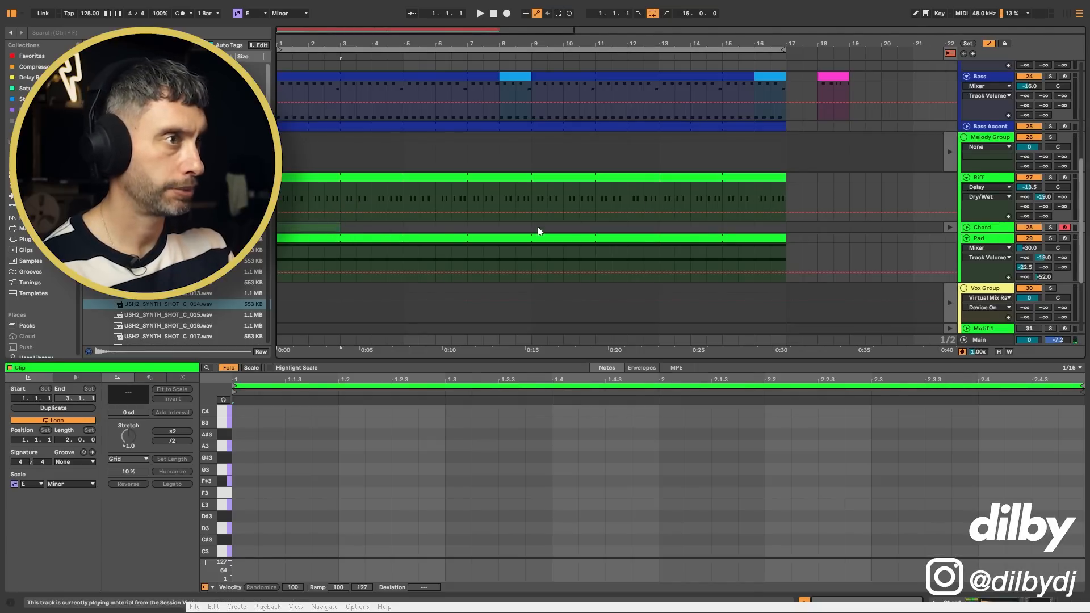
Draw an E3 note from 1.1.1 to 1.1.3 in the Chord clip, extend the clip to bar 17 and play it
{"action": "left_click", "coordinate": [247, 505]}
{"action": "mouse_move", "coordinate": [248, 505]}
{"action": "left_mouse_down"}
{"action": "mouse_move", "coordinate": [363, 505]}
{"action": "mouse_move", "coordinate": [285, 505]}
{"action": "left_mouse_up"}
{"action": "key", "text": "space"}
{"action": "key", "text": "space"}
{"action": "key", "text": "space"}
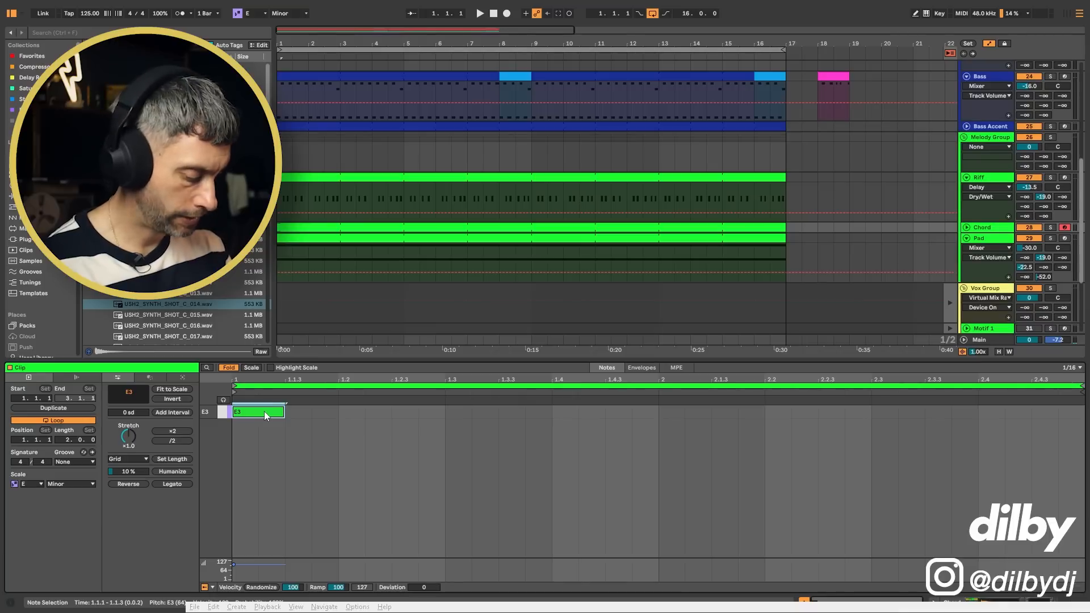
Transpose the Chord clip's note down one octave to E2, play it and bring up the Riff clip's notes for comparison
{"action": "key", "text": "shift+Down"}
{"action": "key", "text": "space"}
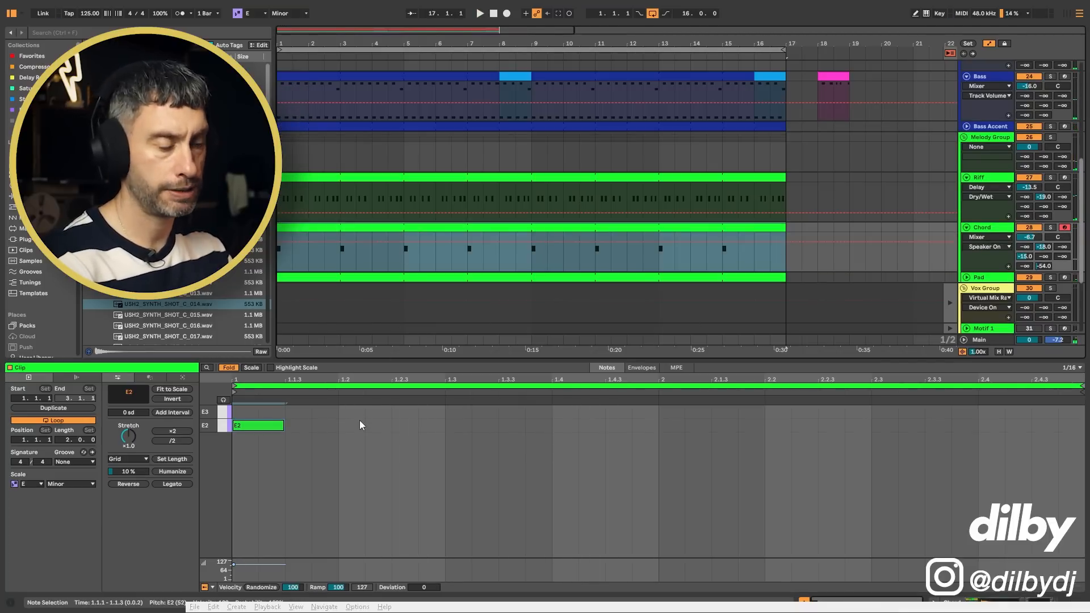
{"action": "left_click", "coordinate": [316, 178]}
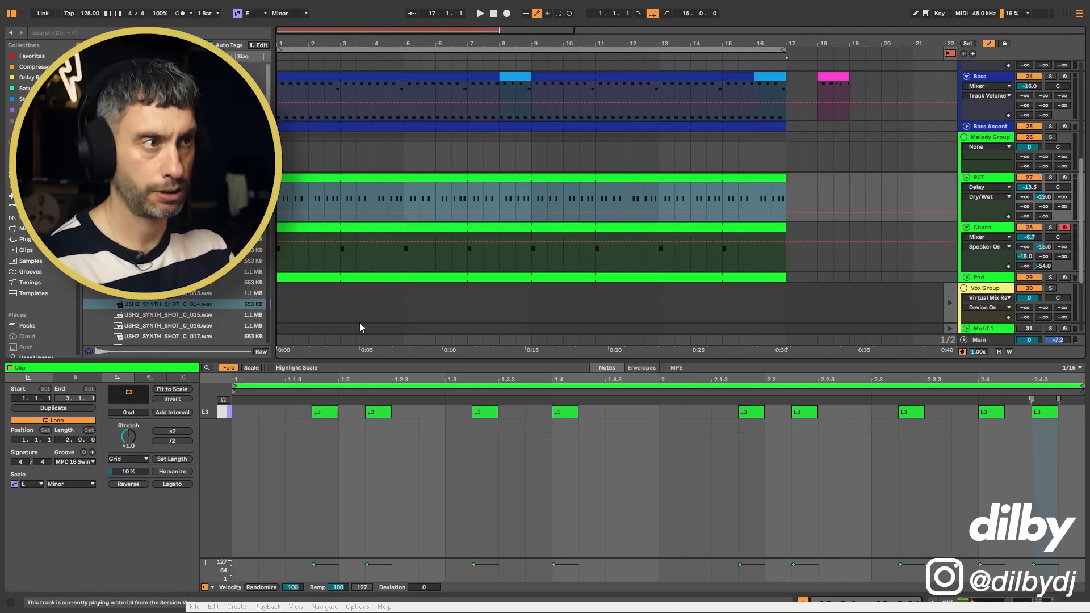
Extend the Chord clip's loop length to 4 bars and play the arrangement from bar 1
{"action": "left_click", "coordinate": [348, 227]}
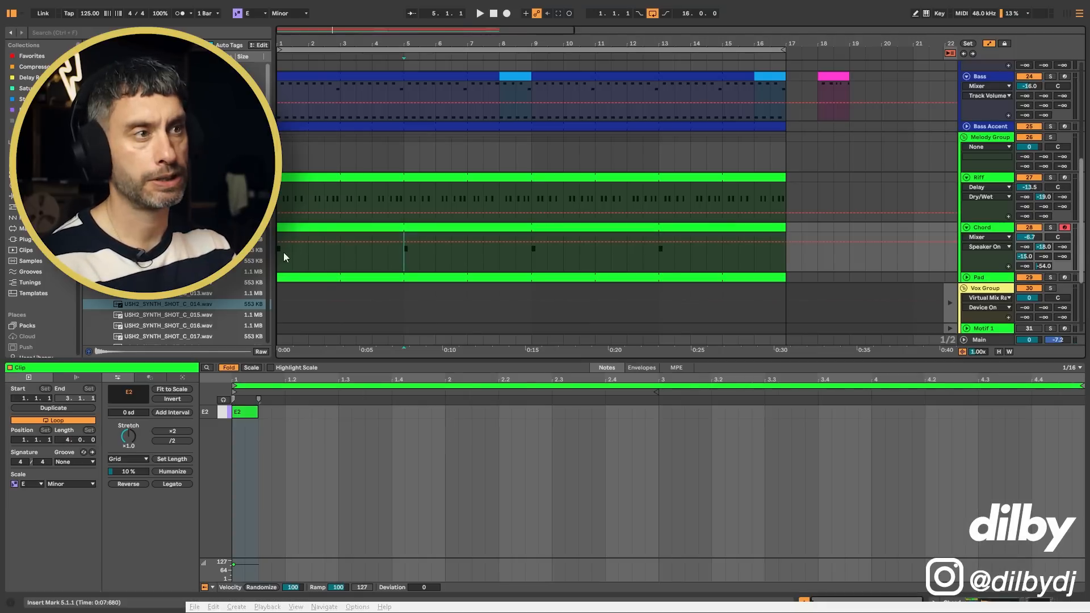
{"action": "left_click_drag", "start_coordinate": [284, 252], "coordinate": [276, 256]}
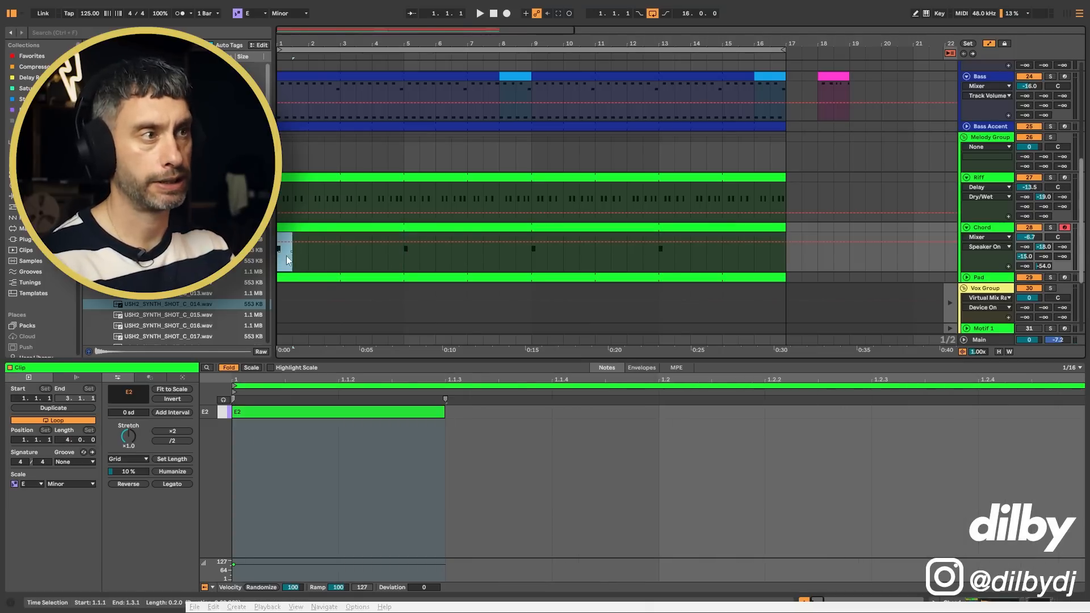
{"action": "left_click", "coordinate": [376, 256]}
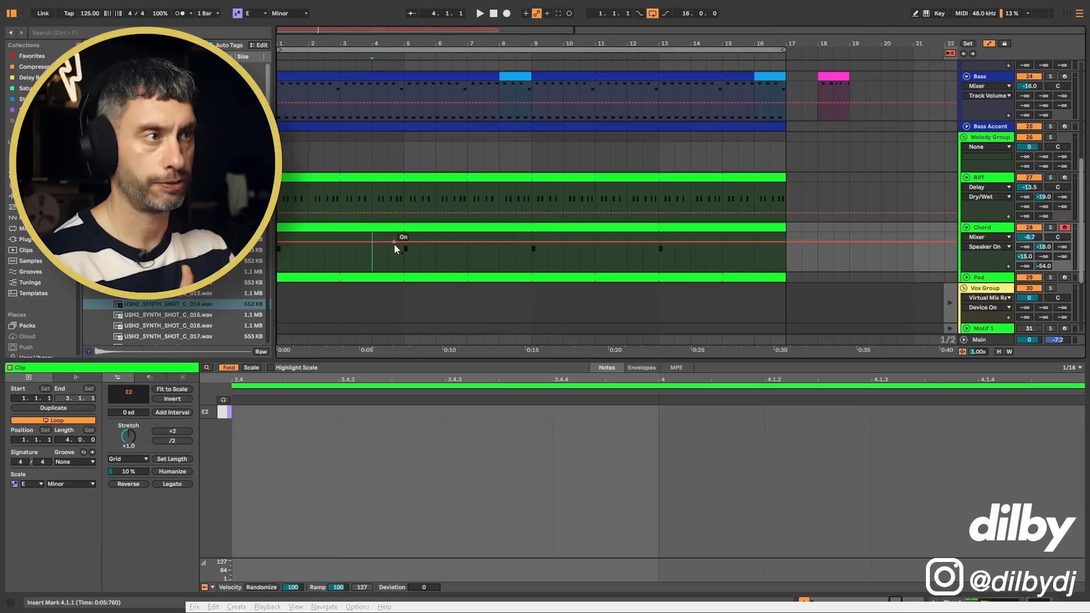
{"action": "left_click", "coordinate": [277, 260]}
{"action": "key", "text": "space"}
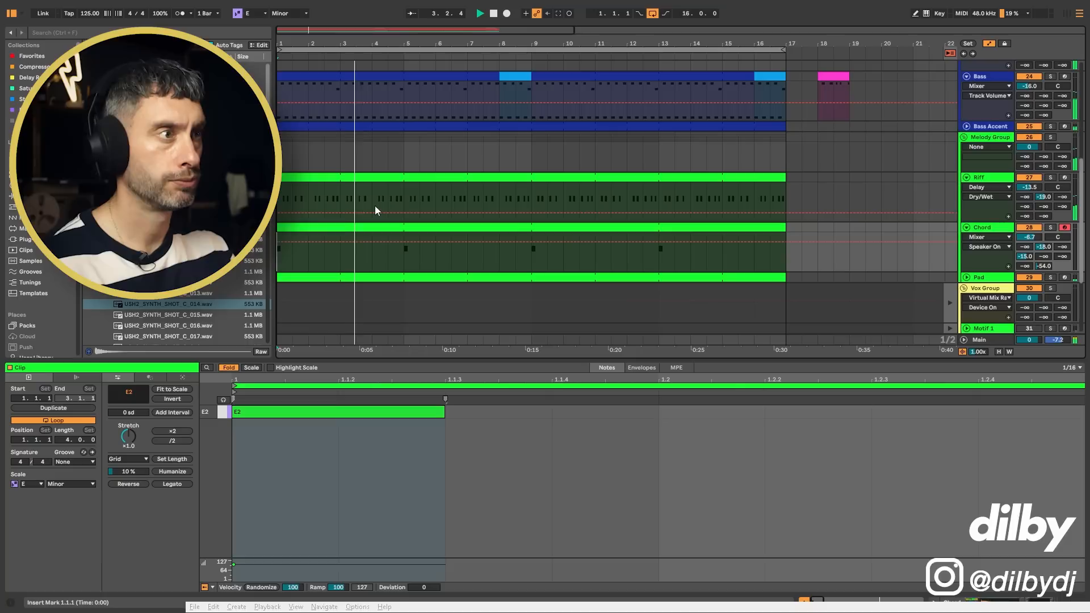
{"action": "scroll", "coordinate": [448, 211], "scroll_direction": "up", "scroll_amount": 1}
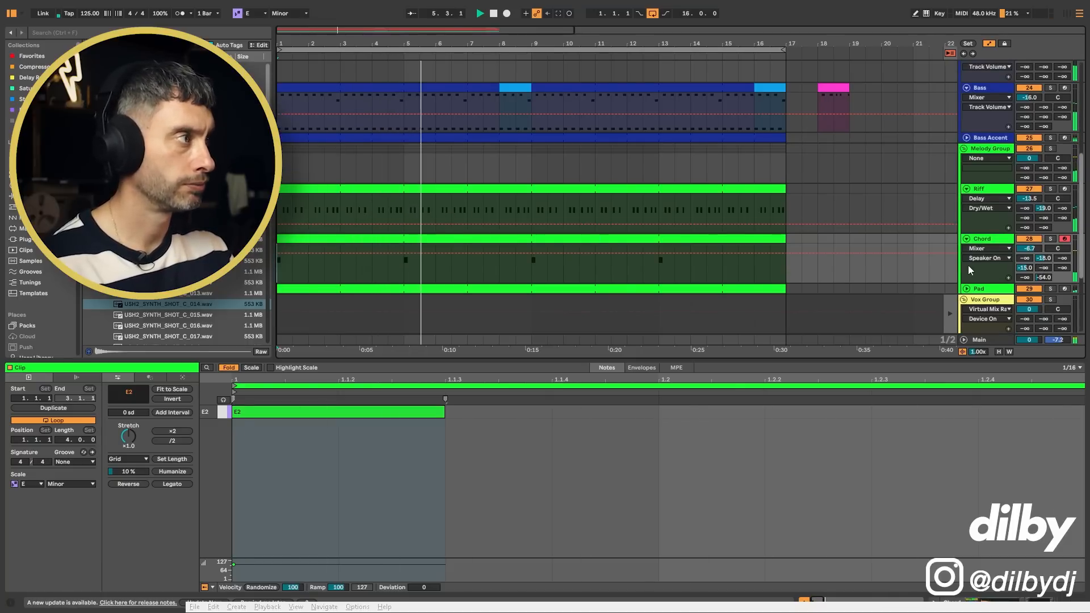
Stop playback and open the Kickstart 2 plug-in window from the Chord track's device chain
{"action": "left_click", "coordinate": [982, 238]}
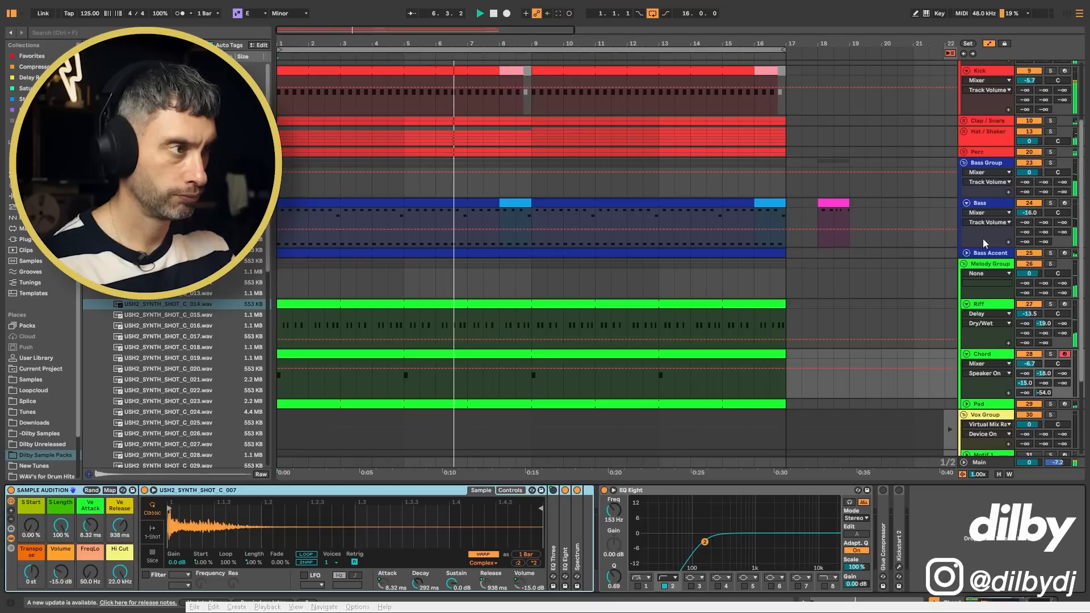
{"action": "key", "text": "space"}
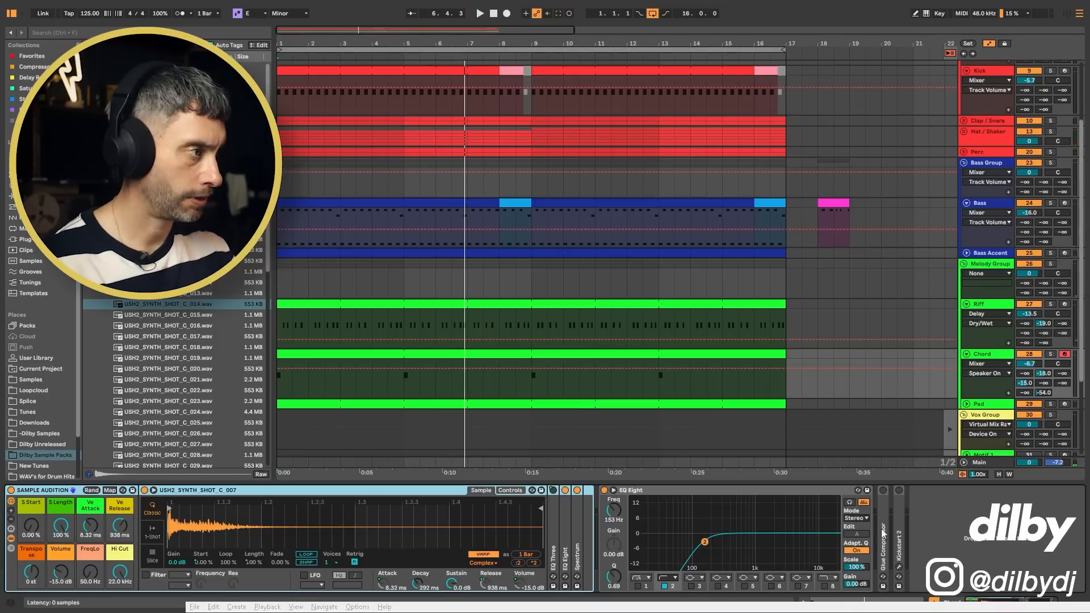
{"action": "double_click", "coordinate": [900, 490]}
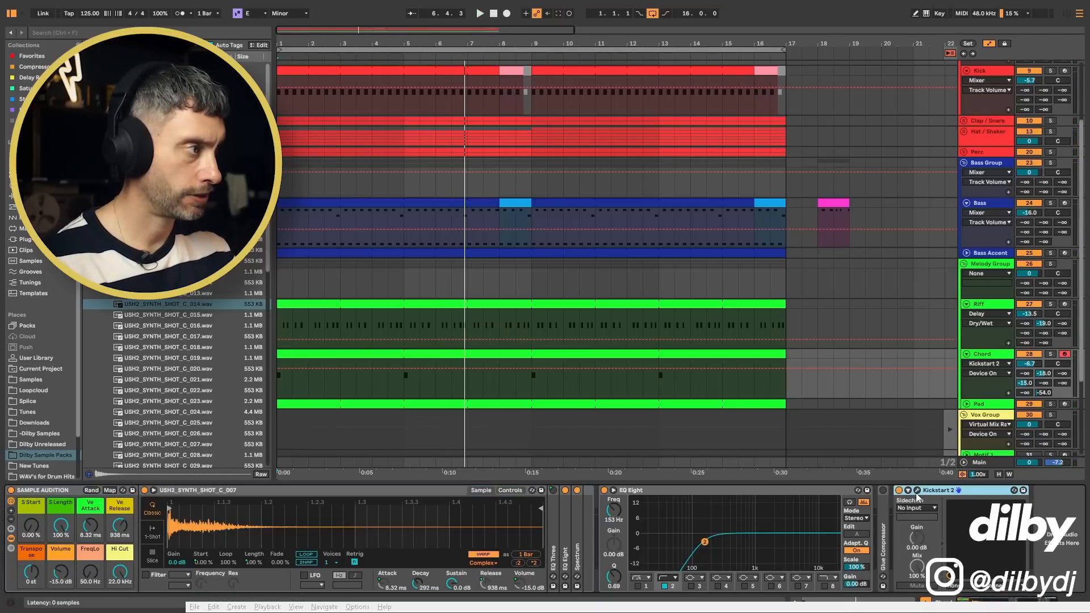
{"action": "left_click", "coordinate": [917, 490]}
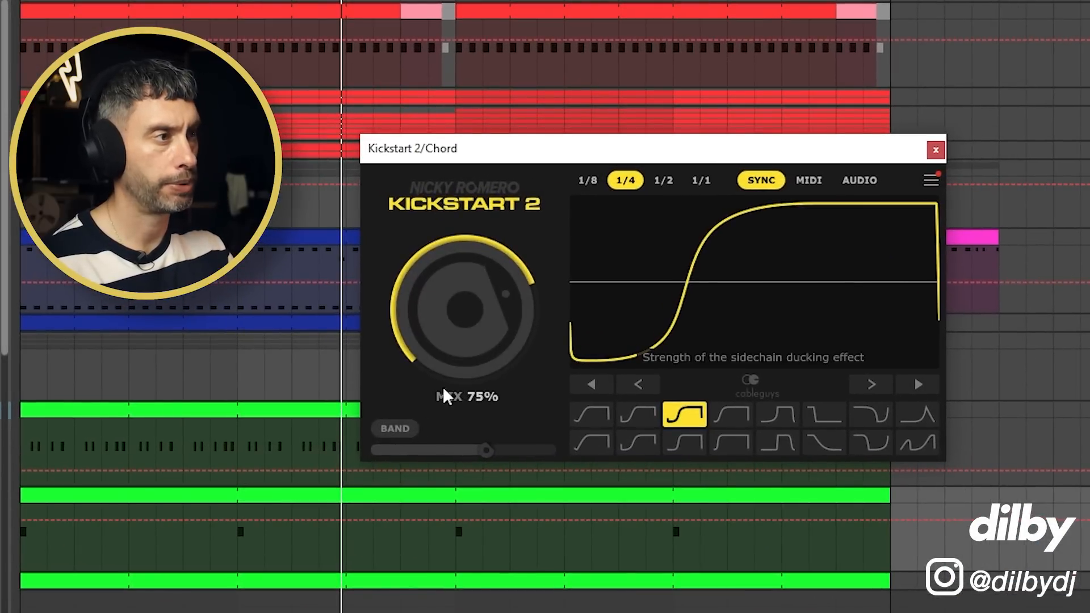
Enable band-limited ducking in Kickstart 2 below 348 Hz and fine-tune its mix while the arrangement plays
{"action": "left_click", "coordinate": [396, 433]}
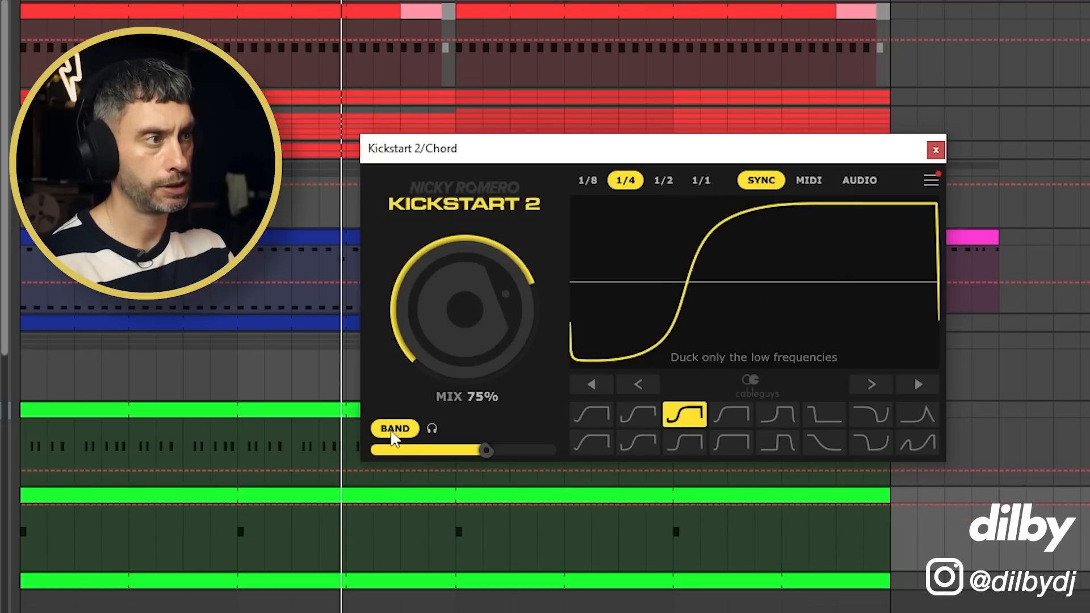
{"action": "mouse_move", "coordinate": [486, 451]}
{"action": "left_mouse_down"}
{"action": "mouse_move", "coordinate": [457, 451]}
{"action": "mouse_move", "coordinate": [468, 451]}
{"action": "left_mouse_up"}
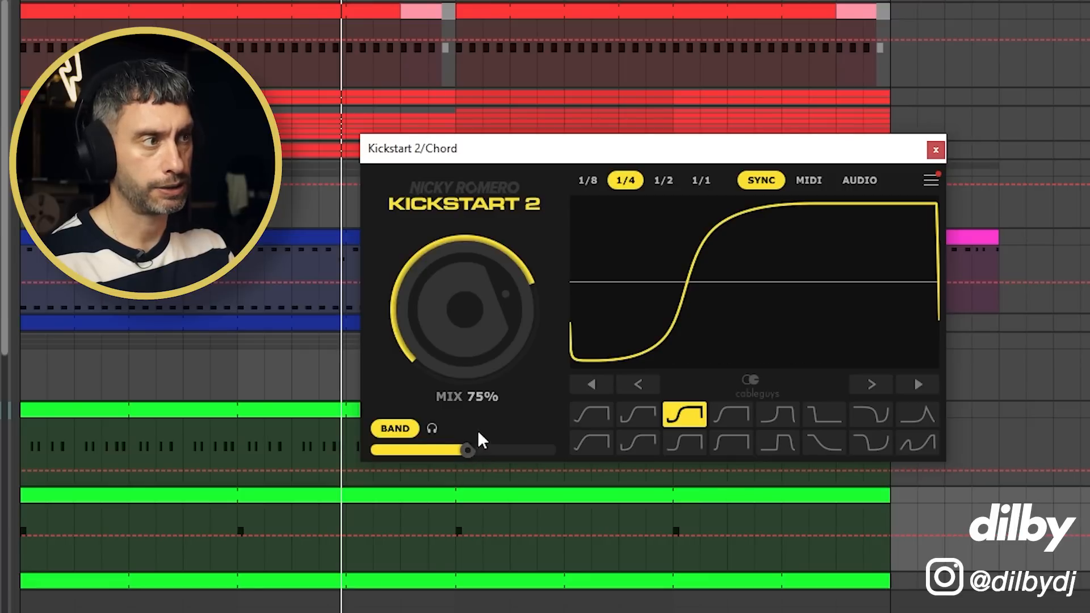
{"action": "left_click_drag", "start_coordinate": [467, 451], "coordinate": [464, 451]}
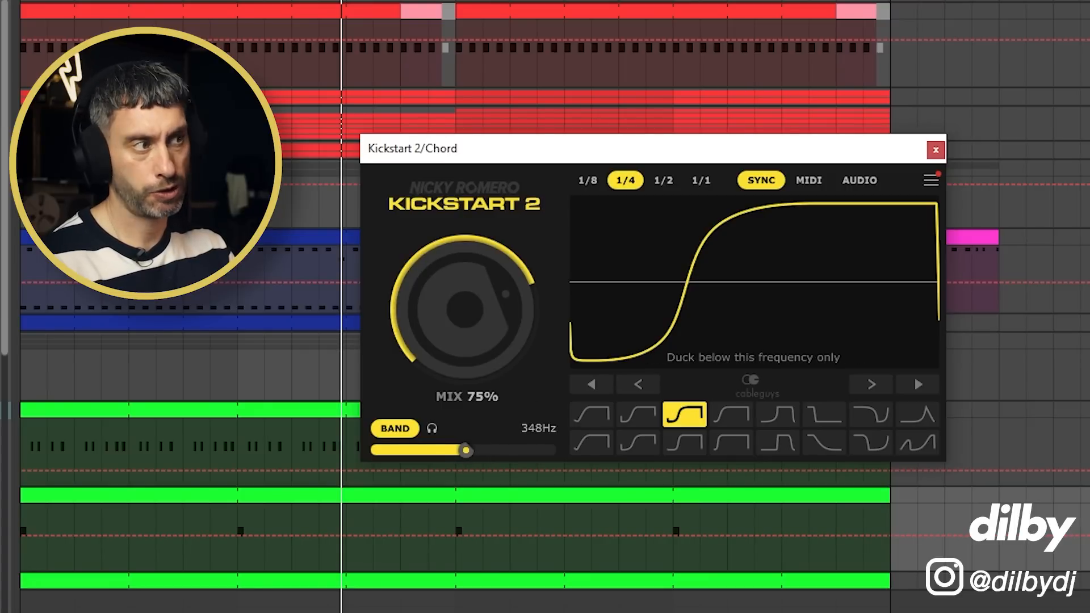
{"action": "key", "text": "space"}
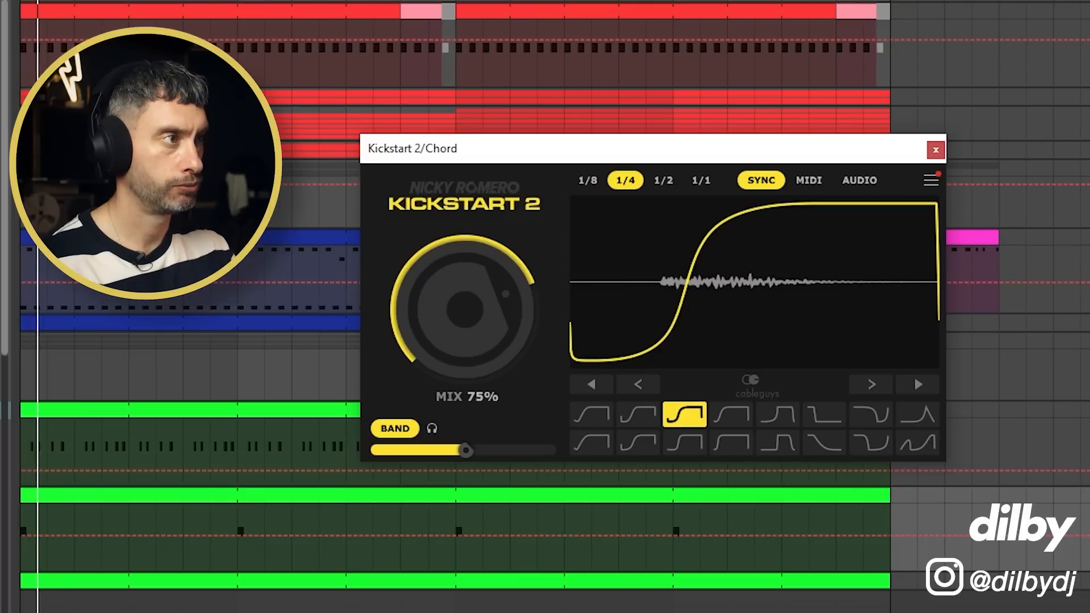
{"action": "left_click_drag", "start_coordinate": [504, 360], "coordinate": [500, 348]}
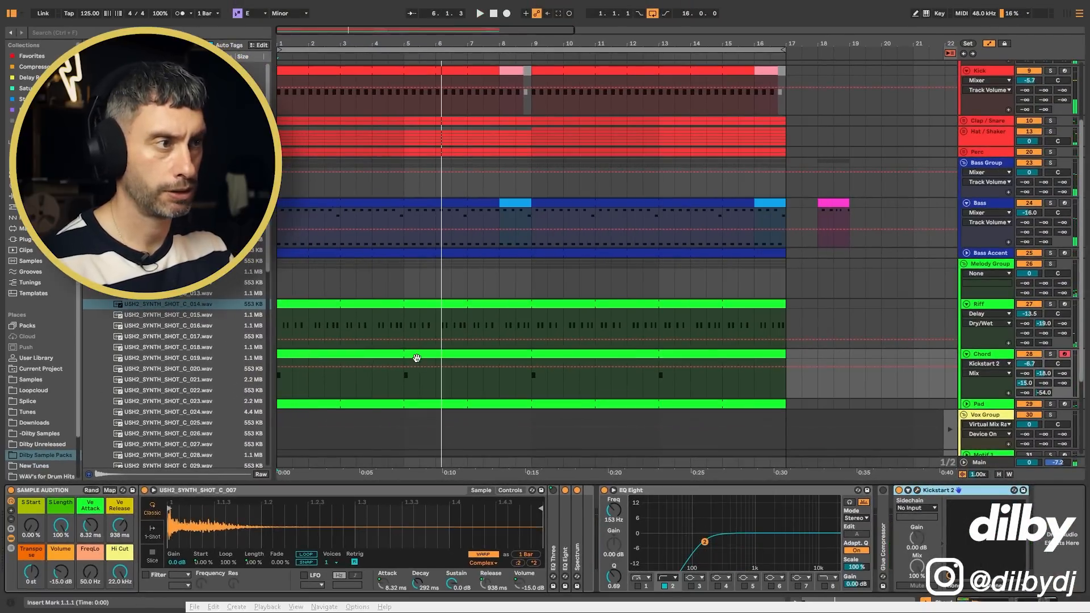
Duplicate the Chord clip's loop to 8 bars, raise its first note one octave to E3 and play it
{"action": "double_click", "coordinate": [416, 356]}
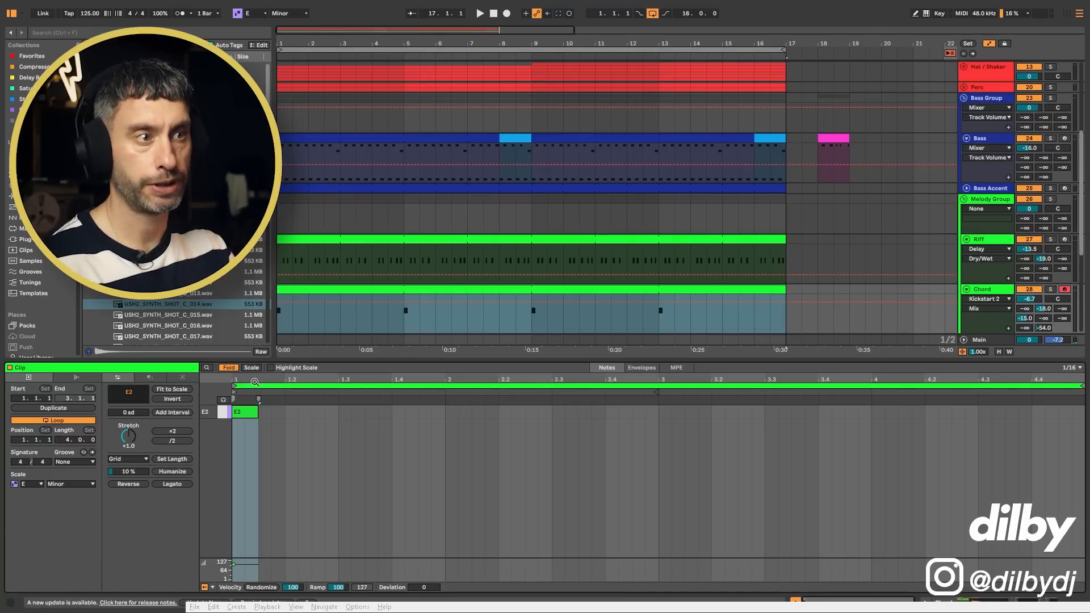
{"action": "left_click", "coordinate": [66, 405]}
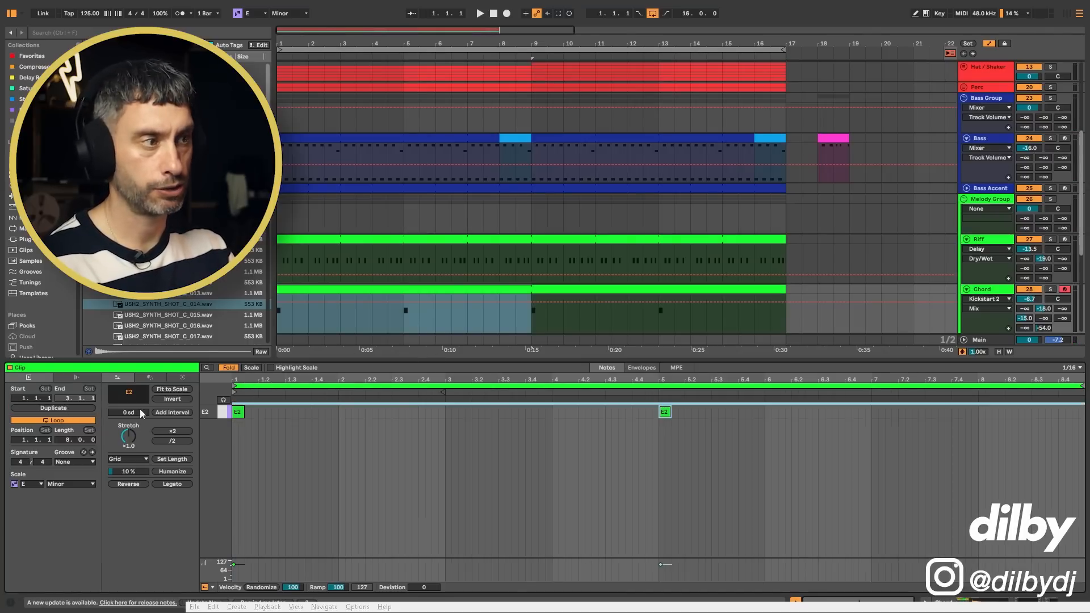
{"action": "left_click", "coordinate": [240, 419]}
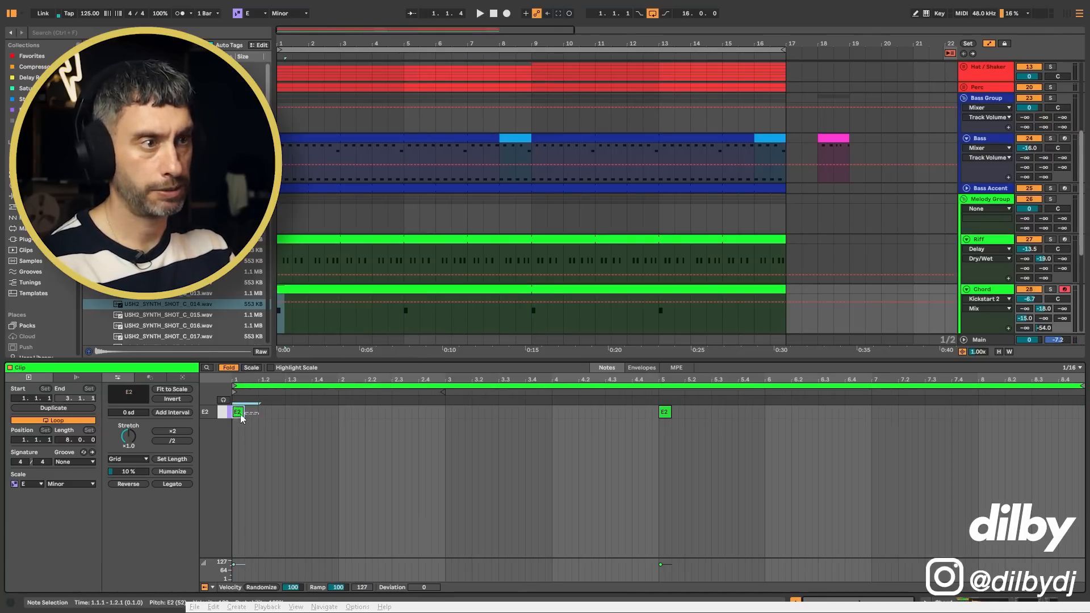
{"action": "key", "text": "shift+Up"}
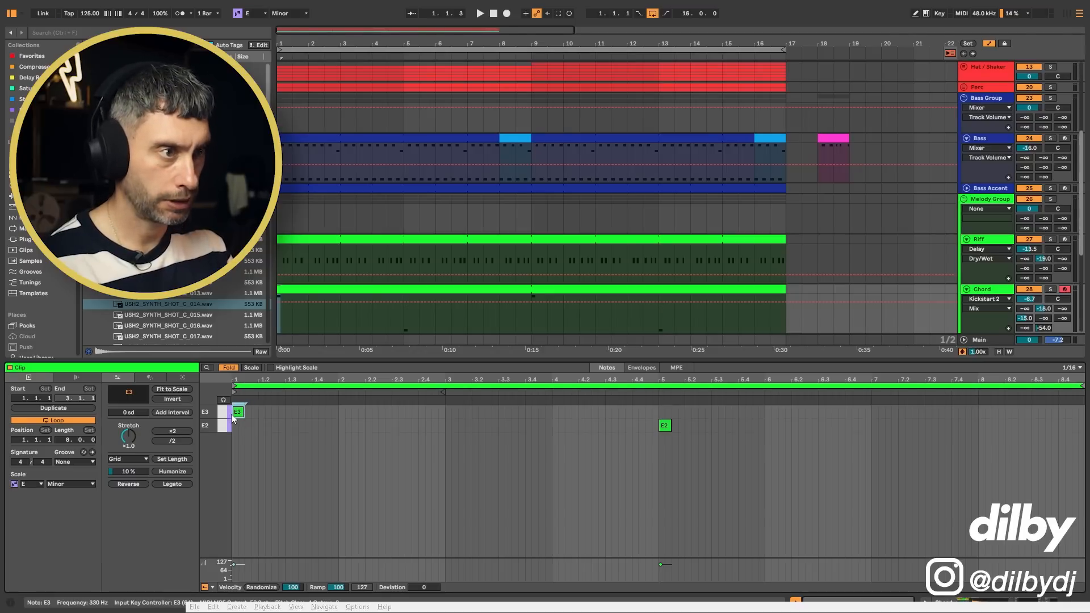
{"action": "key", "text": "space"}
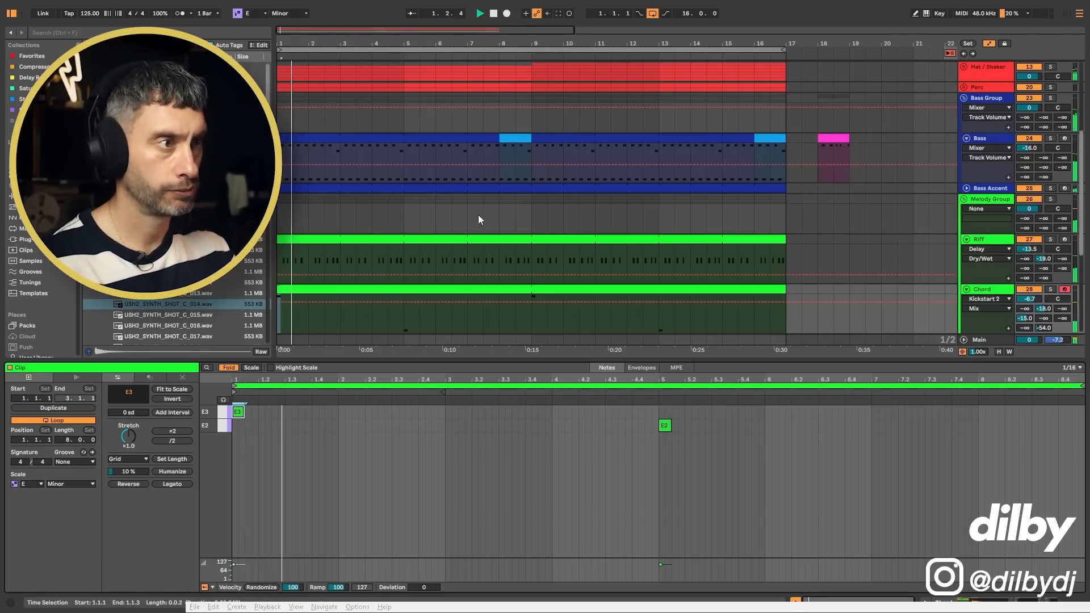
{"action": "left_click", "coordinate": [389, 315]}
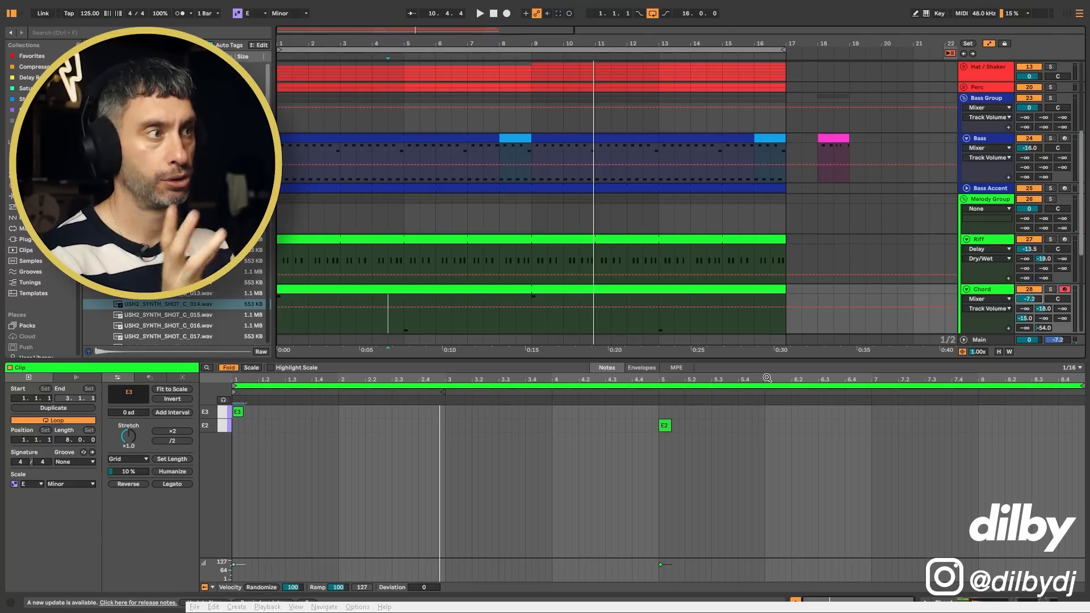
Add a Split Riff track below Riff and deactivate the Riff clip's last two notes in bar 1 and last three in bar 2
{"action": "left_click", "coordinate": [533, 244]}
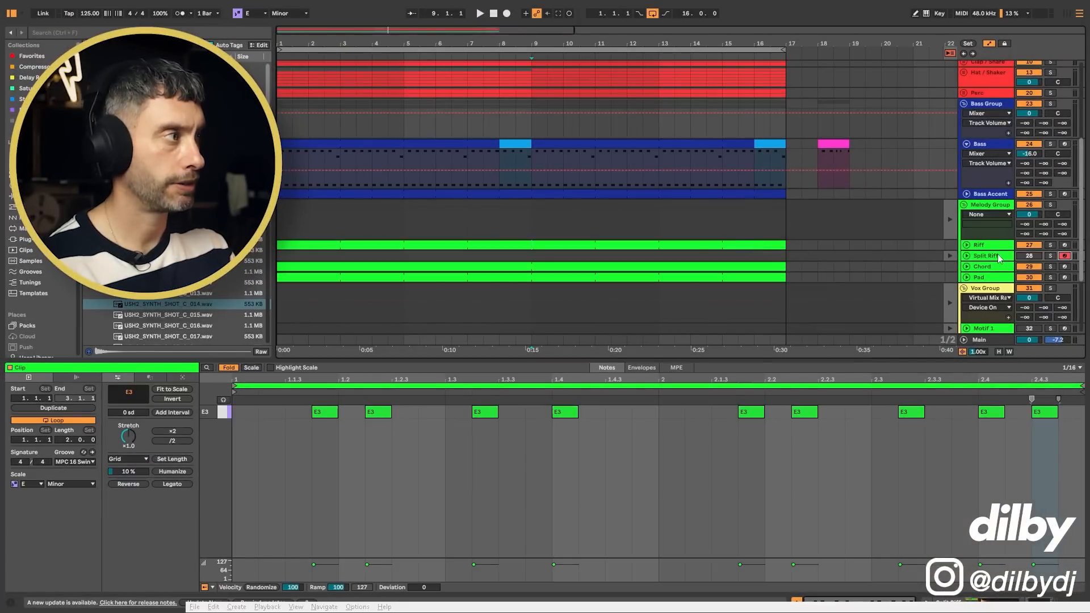
{"action": "left_click", "coordinate": [988, 254]}
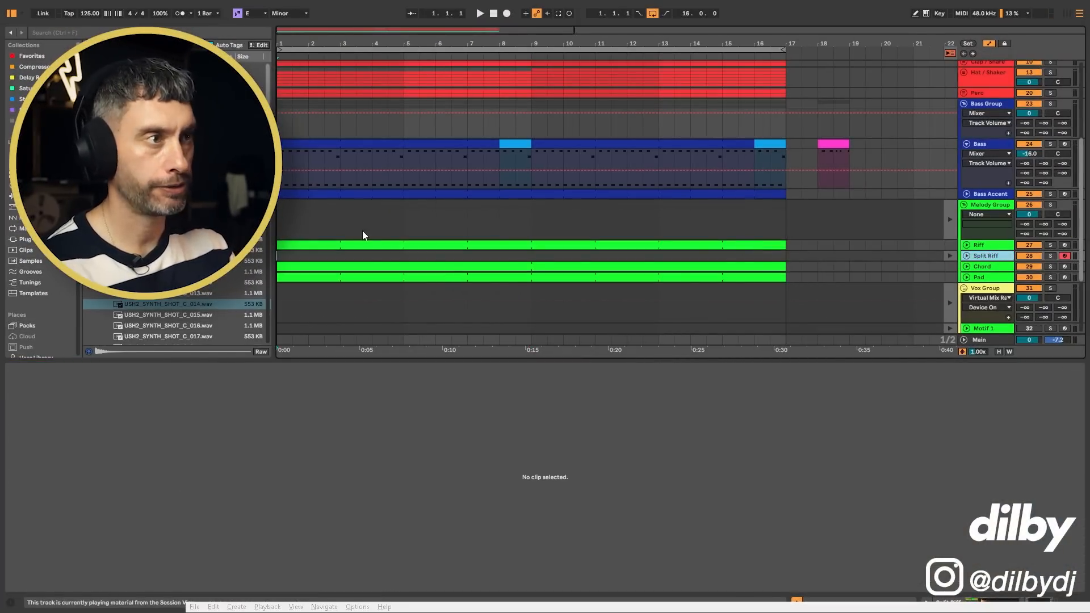
{"action": "left_click", "coordinate": [350, 251]}
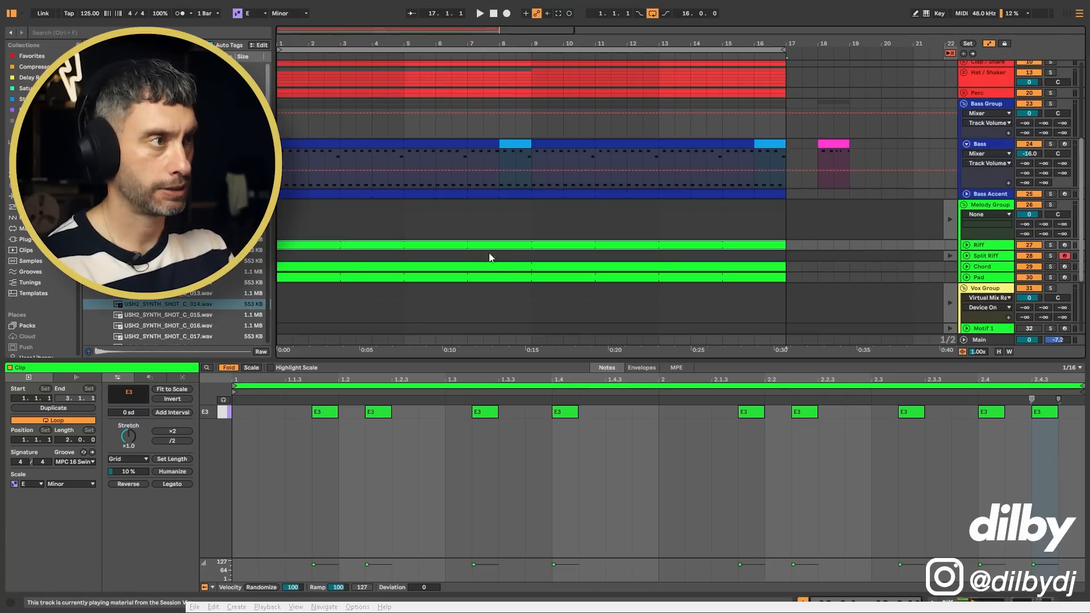
{"action": "left_click_drag", "start_coordinate": [468, 425], "coordinate": [660, 418]}
{"action": "left_click_drag", "start_coordinate": [884, 414], "coordinate": [1088, 420]}
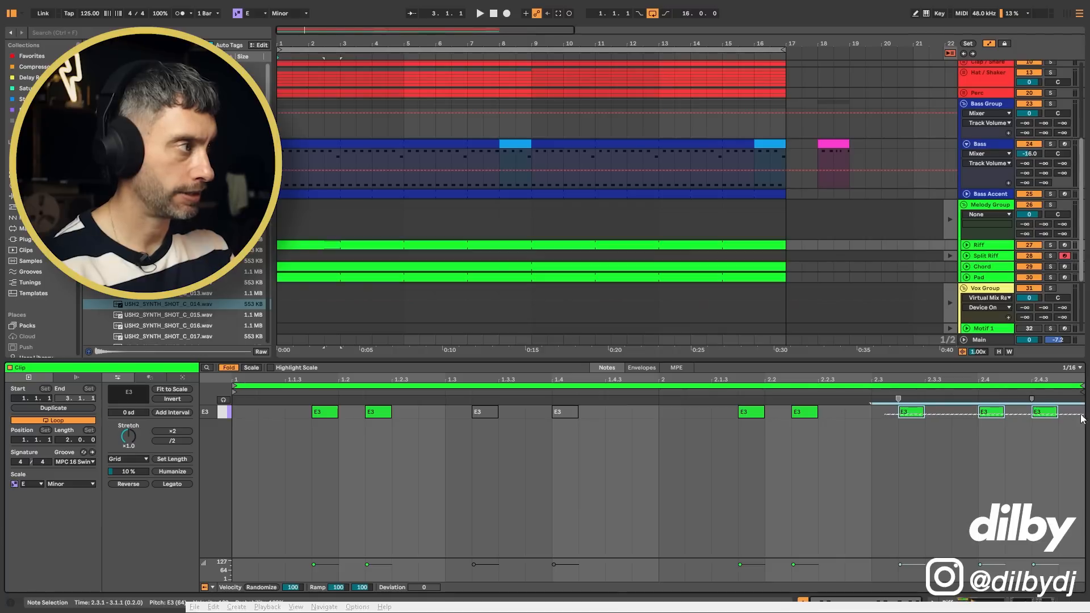
Copy the Riff clip spanning bars 1 to 17 onto the Split Riff track and unfold both tracks
{"action": "left_click", "coordinate": [646, 245]}
{"action": "left_click", "coordinate": [646, 246]}
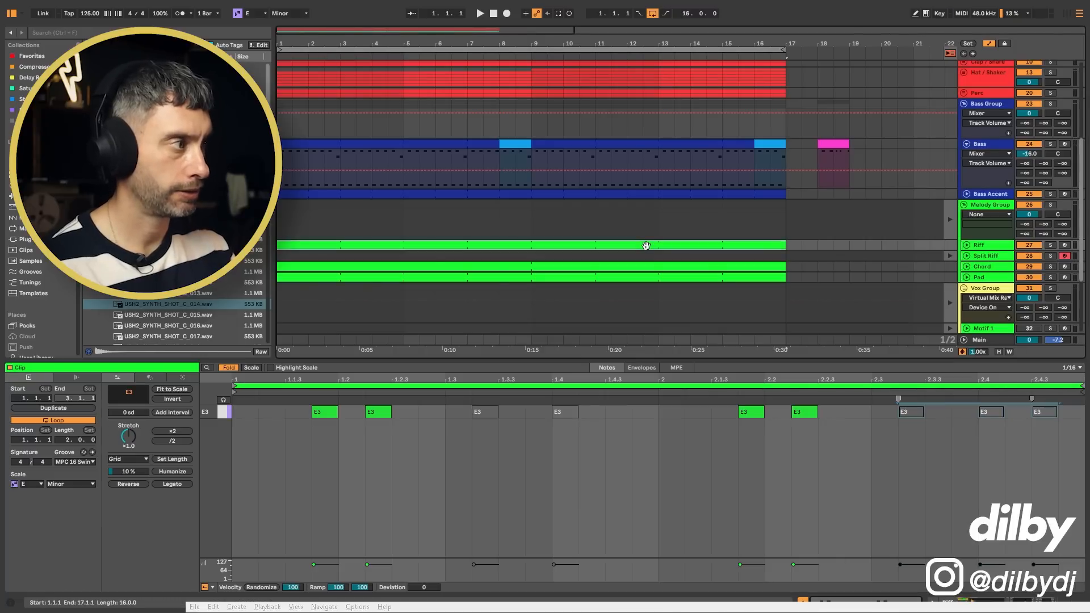
{"action": "key", "text": "Down"}
{"action": "key", "text": "ctrl+v"}
{"action": "left_click", "coordinate": [952, 253]}
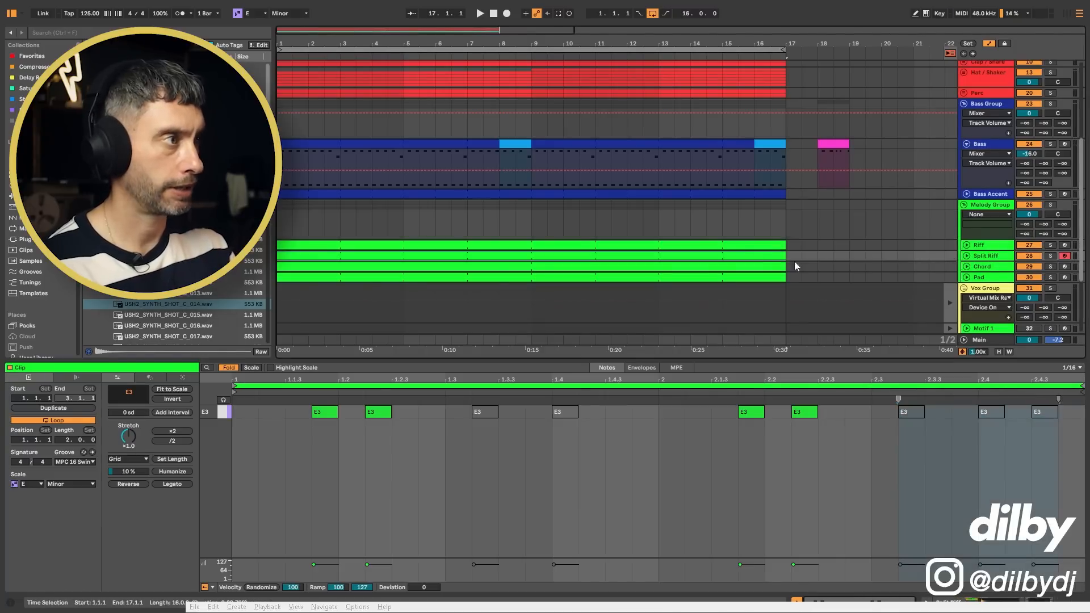
{"action": "left_click", "coordinate": [966, 256]}
{"action": "left_click", "coordinate": [966, 245]}
{"action": "scroll", "coordinate": [503, 249], "scroll_direction": "up", "scroll_amount": 1}
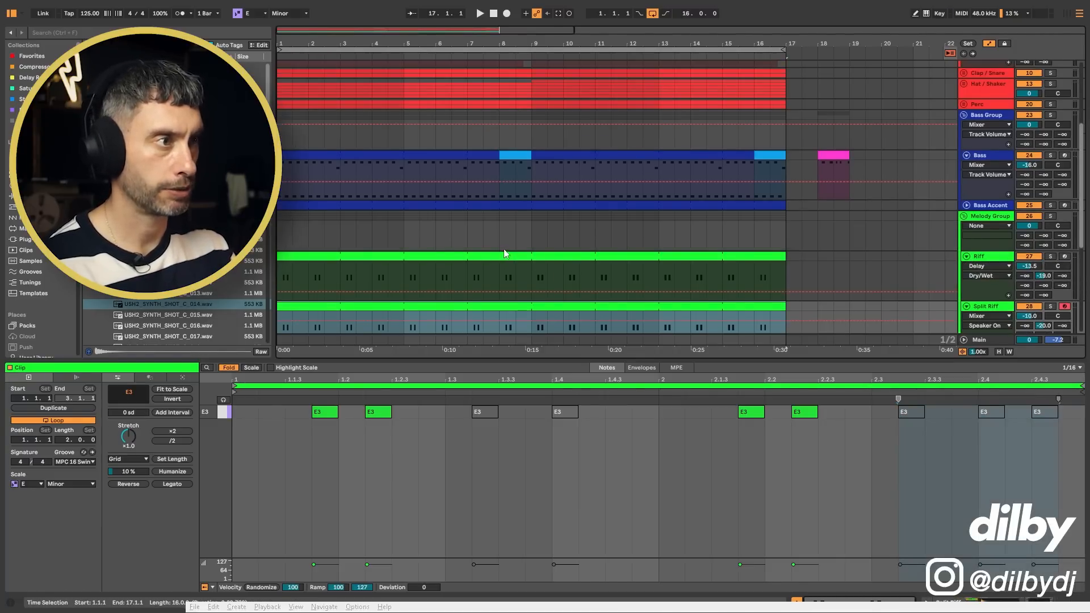
Invert the Split Riff clip's note activation so only the last two notes of bar 1 and last three of bar 2 play
{"action": "scroll", "coordinate": [503, 249], "scroll_direction": "down", "scroll_amount": 3}
{"action": "left_click", "coordinate": [556, 449]}
{"action": "key", "text": "ctrl+a"}
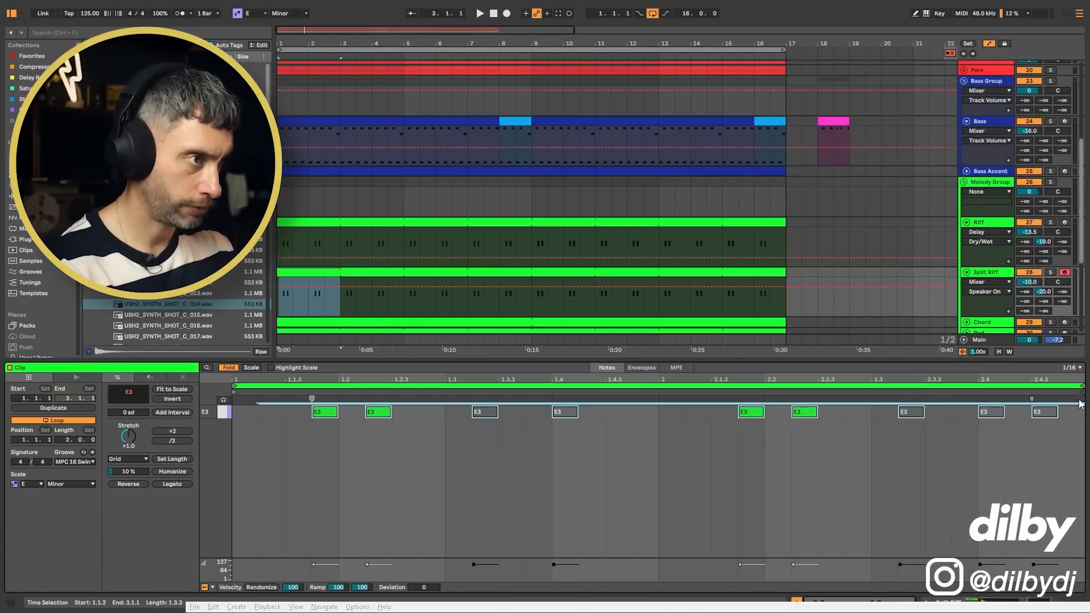
{"action": "key", "text": "0"}
{"action": "left_click_drag", "start_coordinate": [454, 427], "coordinate": [615, 400]}
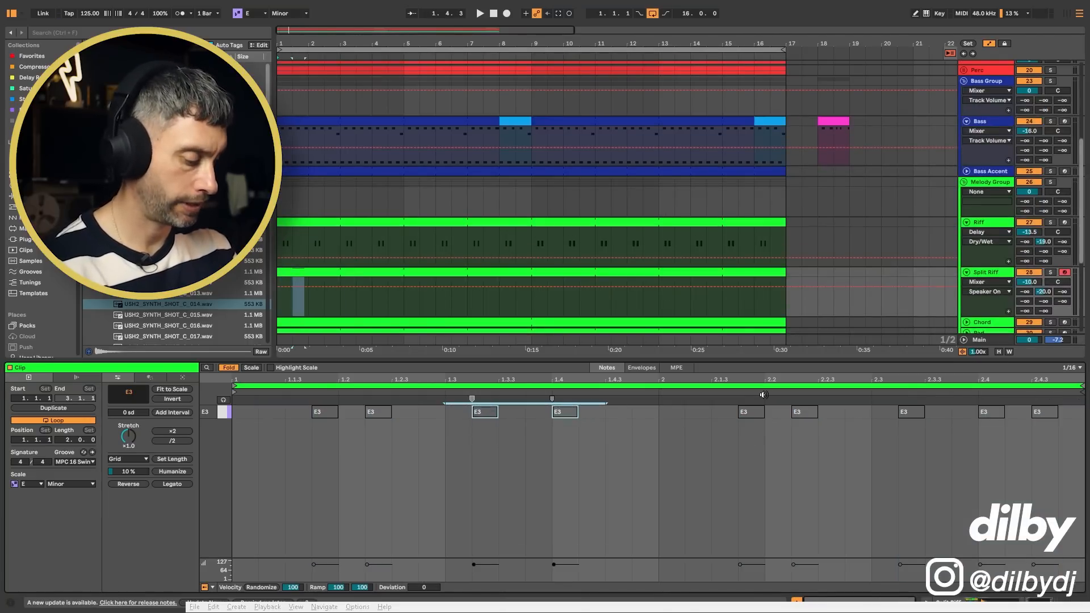
{"action": "key", "text": "0"}
{"action": "left_click_drag", "start_coordinate": [904, 434], "coordinate": [1083, 390]}
{"action": "key", "text": "0"}
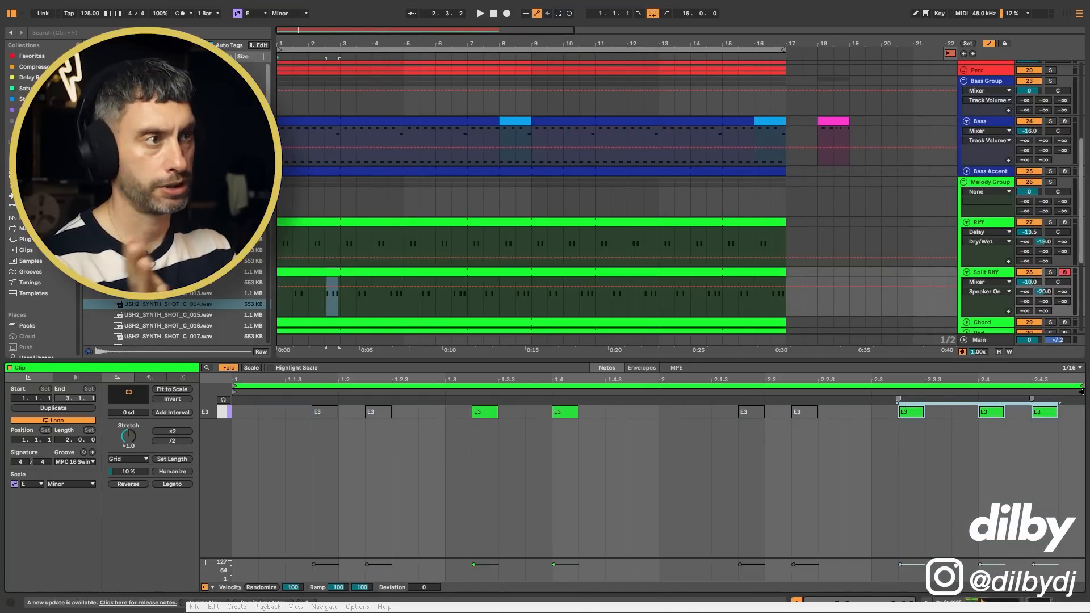
Compare the active notes of the Riff clip with those of the Split Riff clip
{"action": "left_click", "coordinate": [282, 225]}
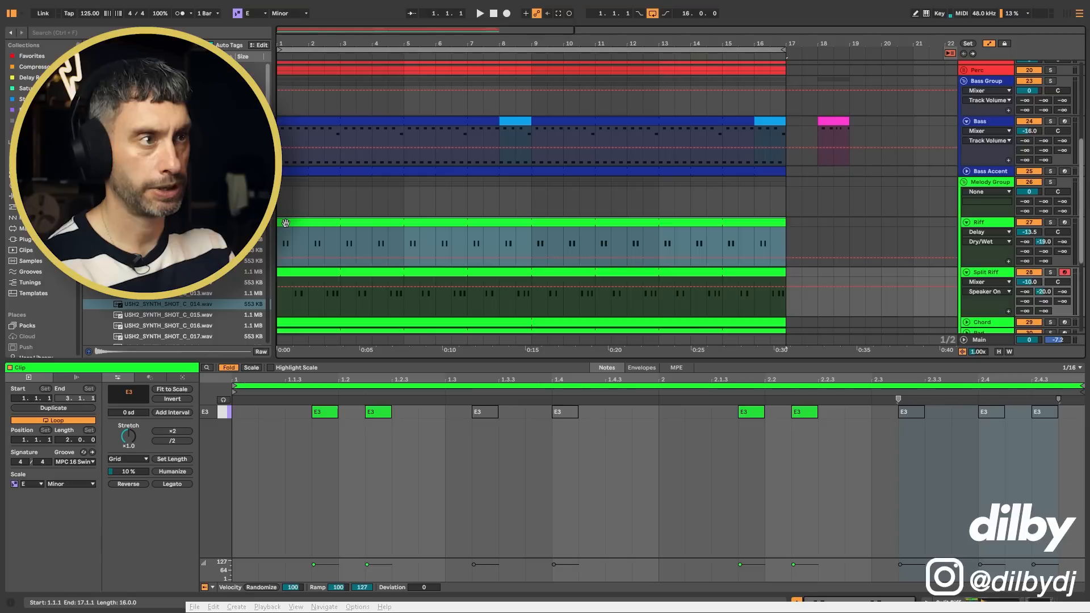
{"action": "left_click", "coordinate": [312, 275]}
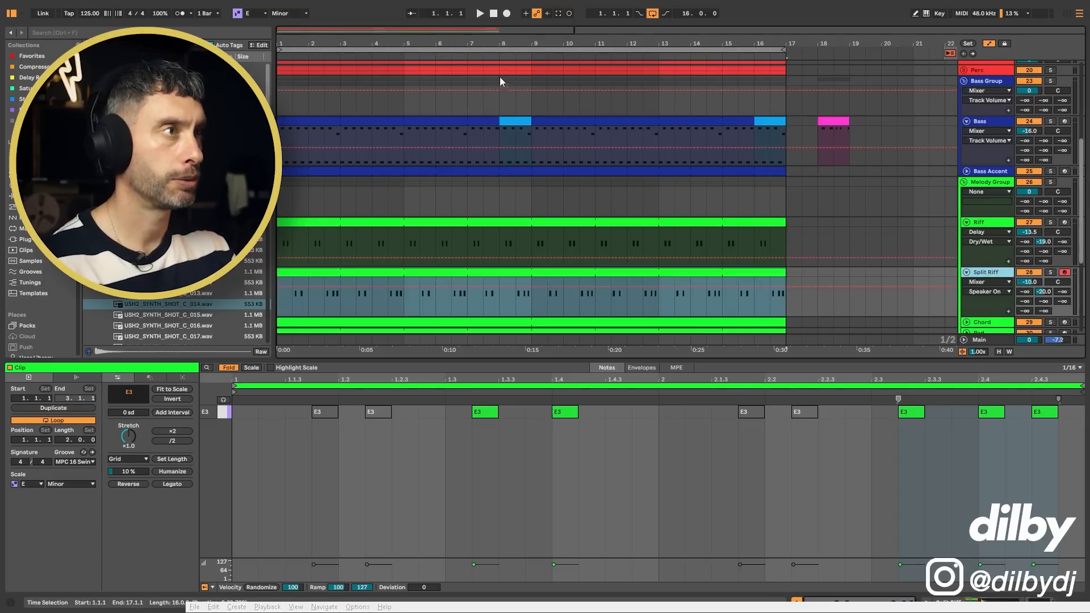
{"action": "scroll", "coordinate": [480, 238], "scroll_direction": "down", "scroll_amount": 1}
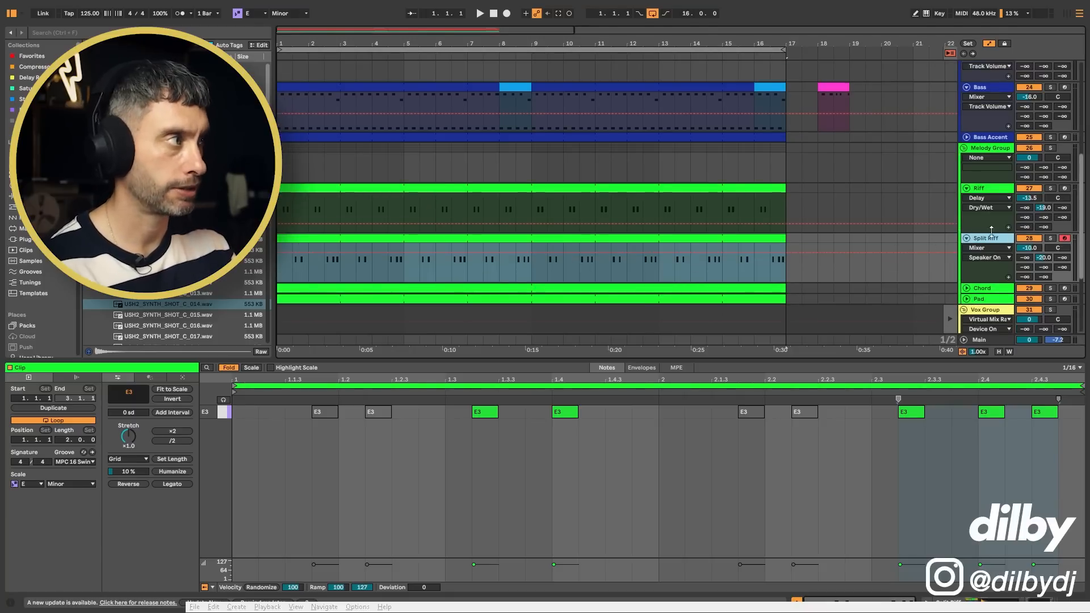
Set the Split Riff track's volume to -12.7 dB during playback and hot-swap its sample, auditioning USH2_SYNTH_SHOT_C_015 through 020
{"action": "key", "text": "space"}
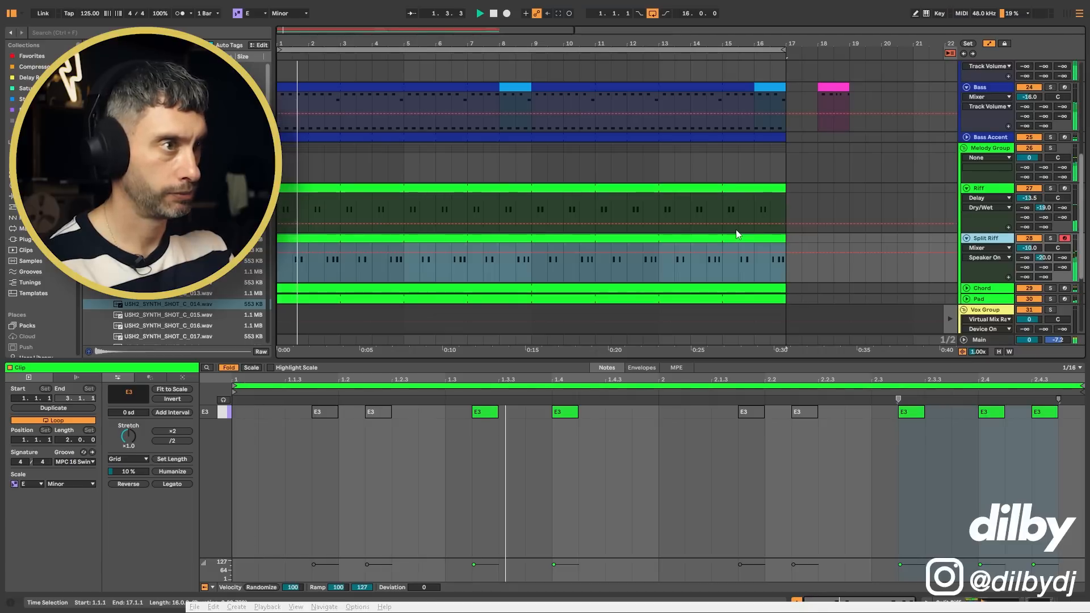
{"action": "left_click_drag", "start_coordinate": [1030, 249], "coordinate": [1030, 256]}
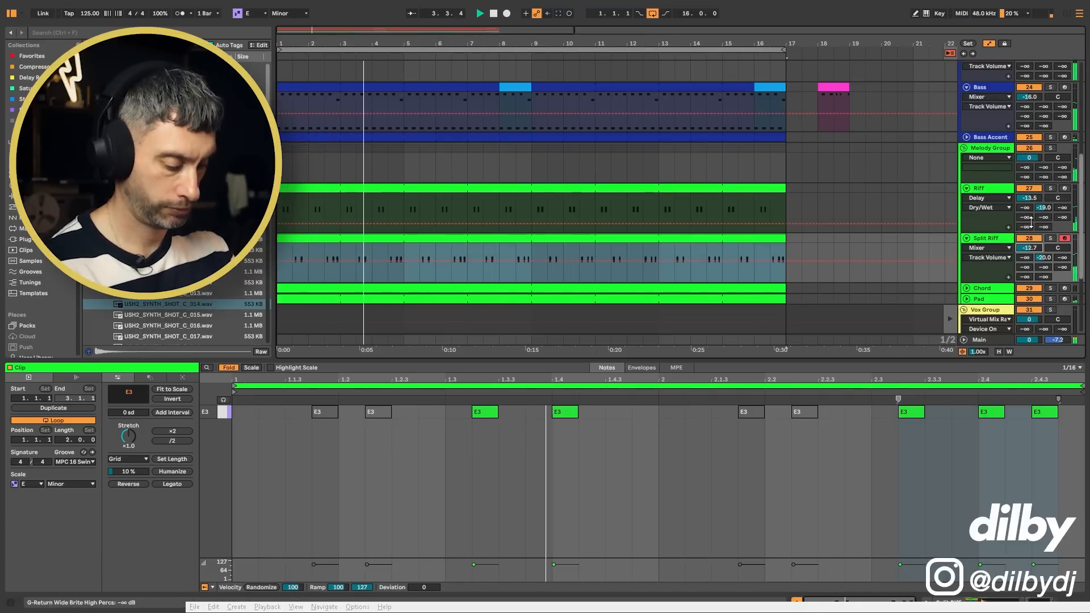
{"action": "key", "text": "shift+Tab"}
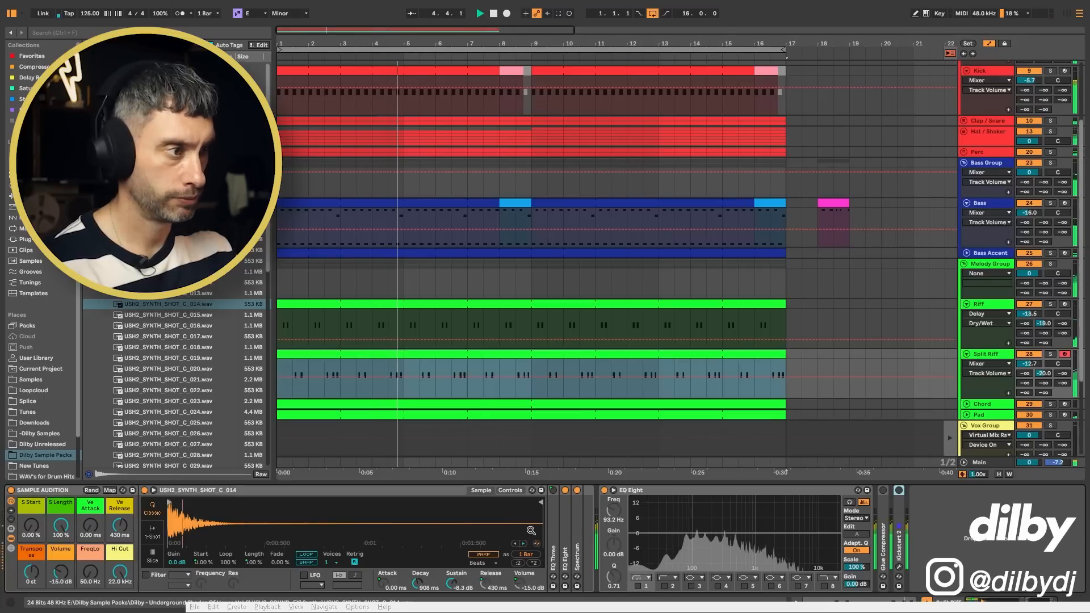
{"action": "left_click", "coordinate": [537, 542]}
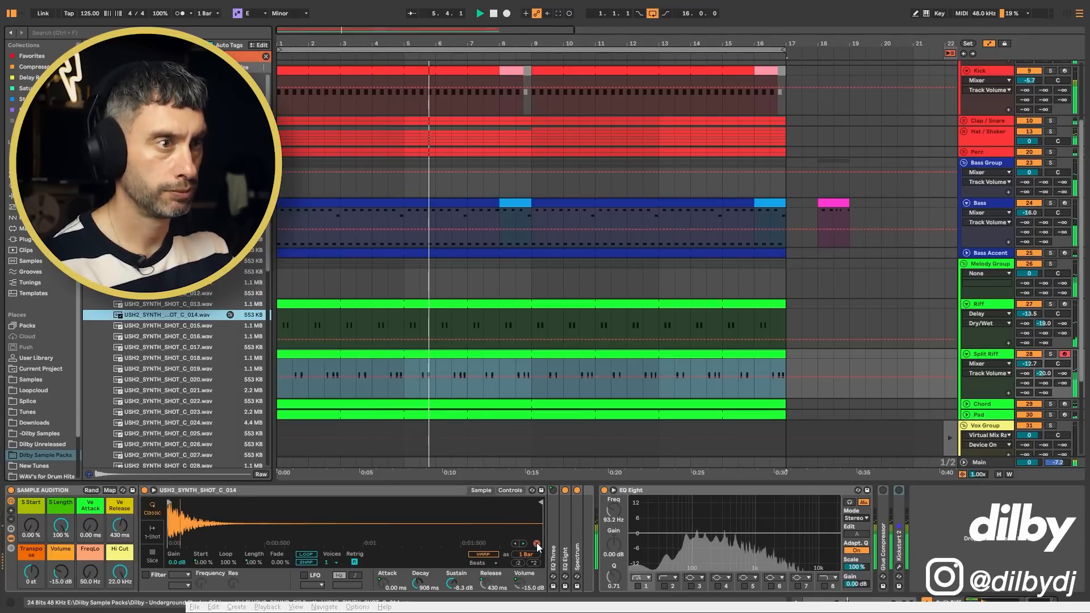
{"action": "key", "text": "Down"}
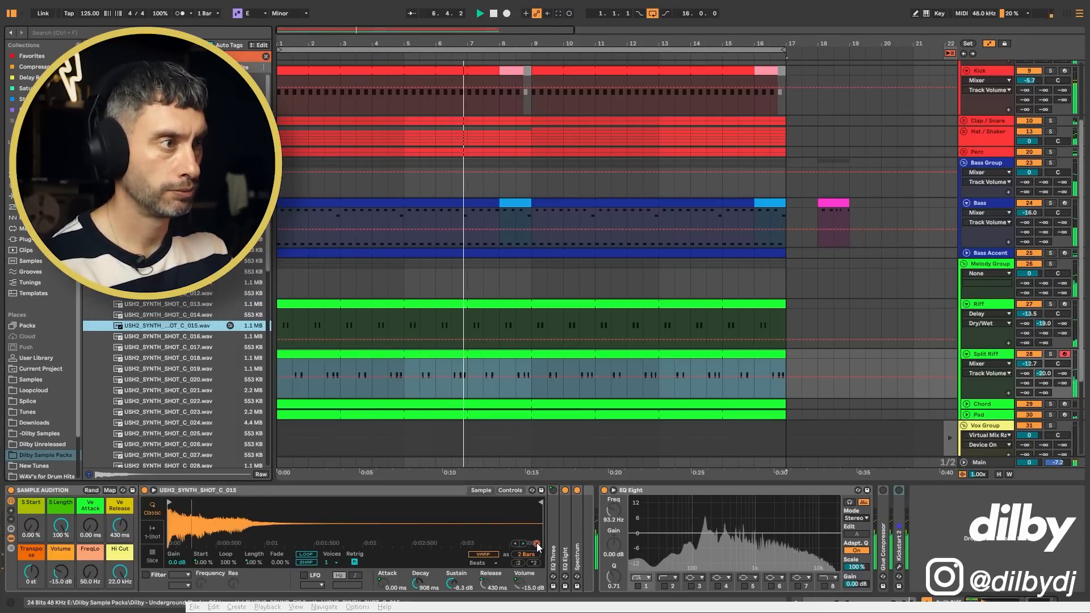
{"action": "key", "text": "Down"}
{"action": "key", "text": "Down"}
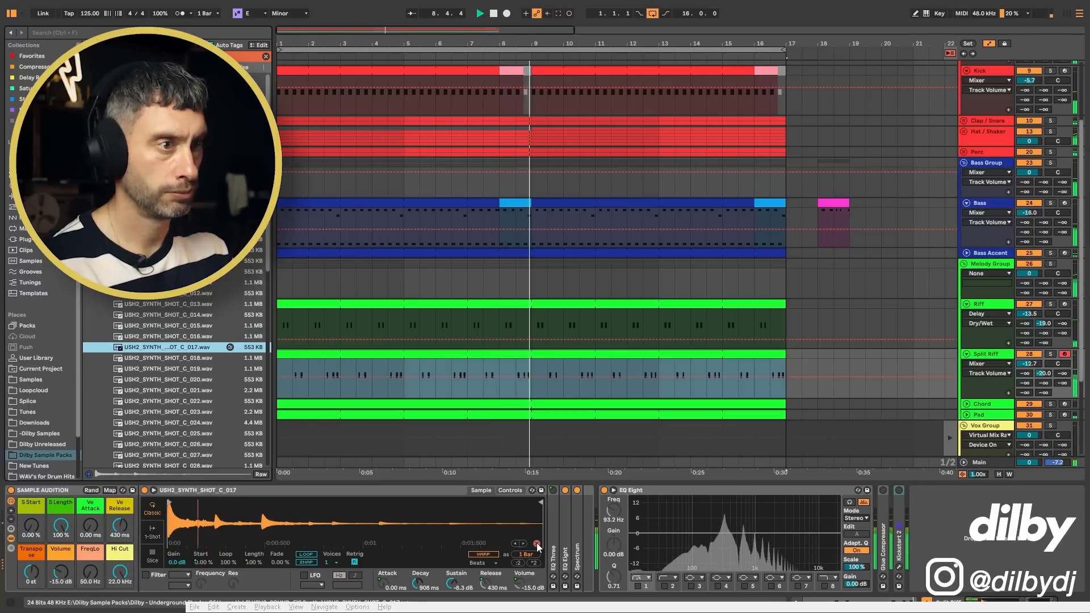
{"action": "key", "text": "Down"}
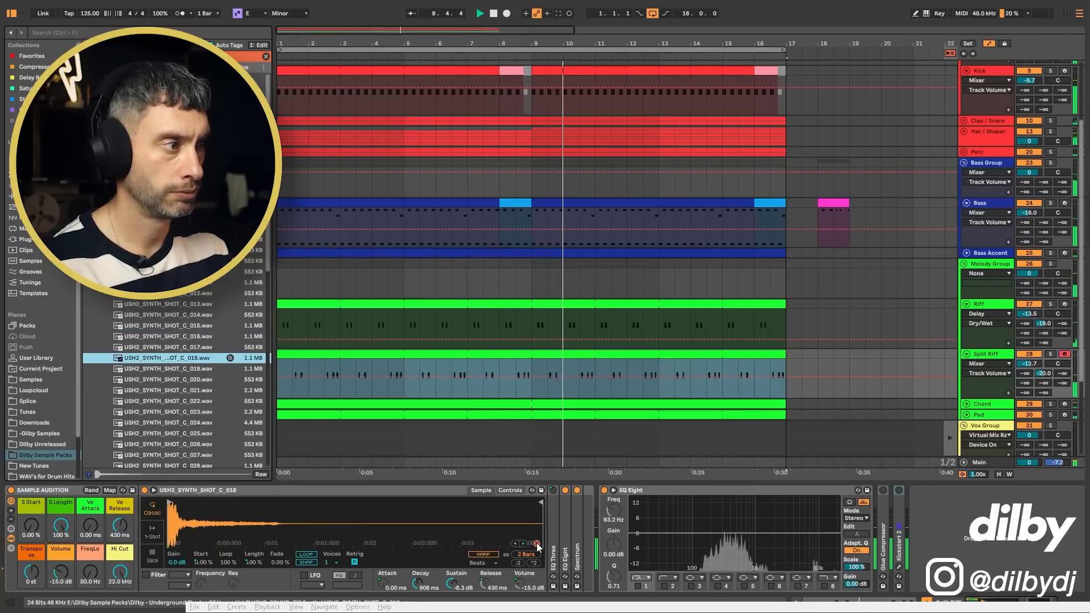
{"action": "key", "text": "Down"}
{"action": "key", "text": "Down"}
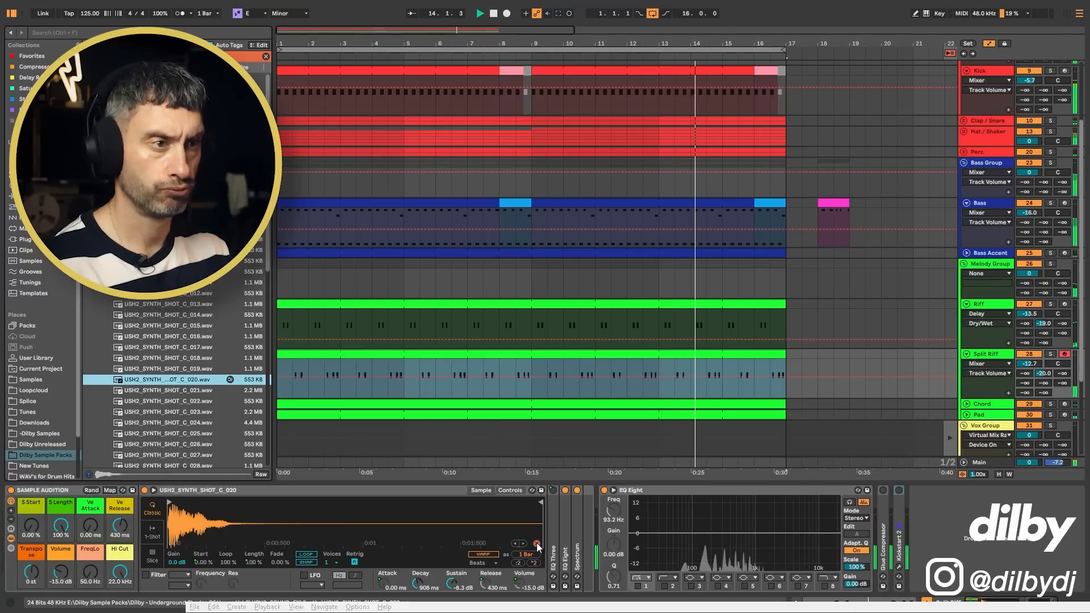
{"action": "key", "text": "space"}
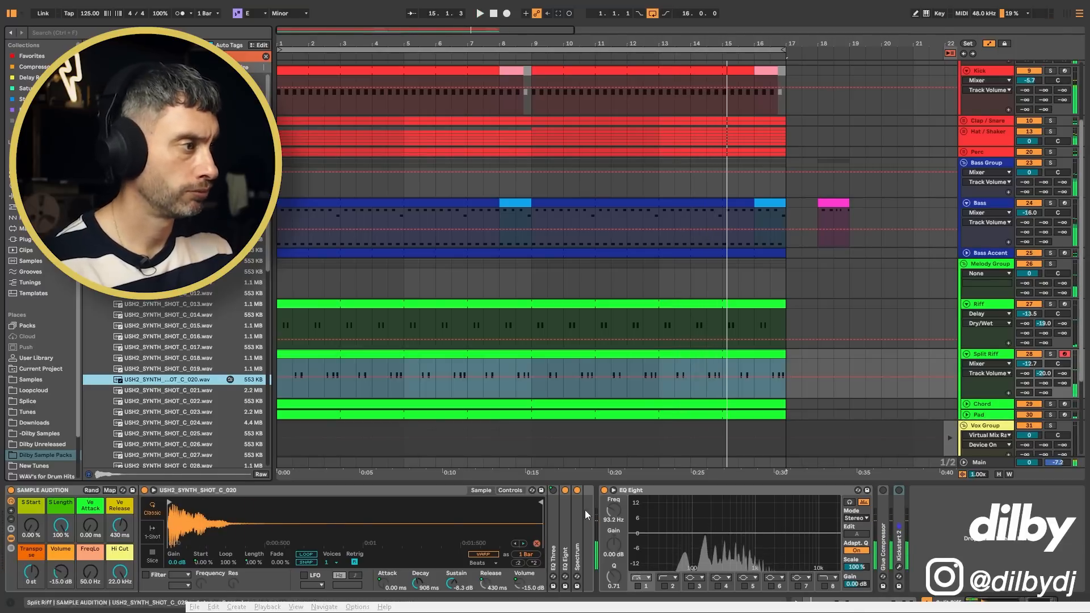
Shape the Split Riff sound with a 100 Hz low cut in EQ Eight, a -3.5 dB sampler sustain and a track volume of -13.0 dB
{"action": "left_click", "coordinate": [664, 586]}
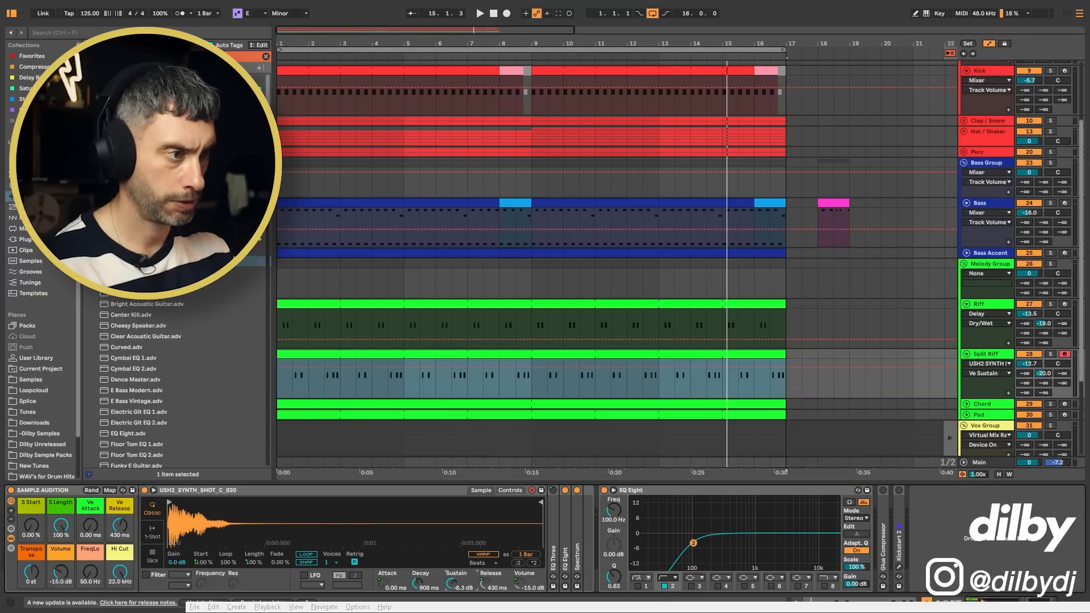
{"action": "left_click_drag", "start_coordinate": [451, 583], "coordinate": [451, 575]}
{"action": "key", "text": "space"}
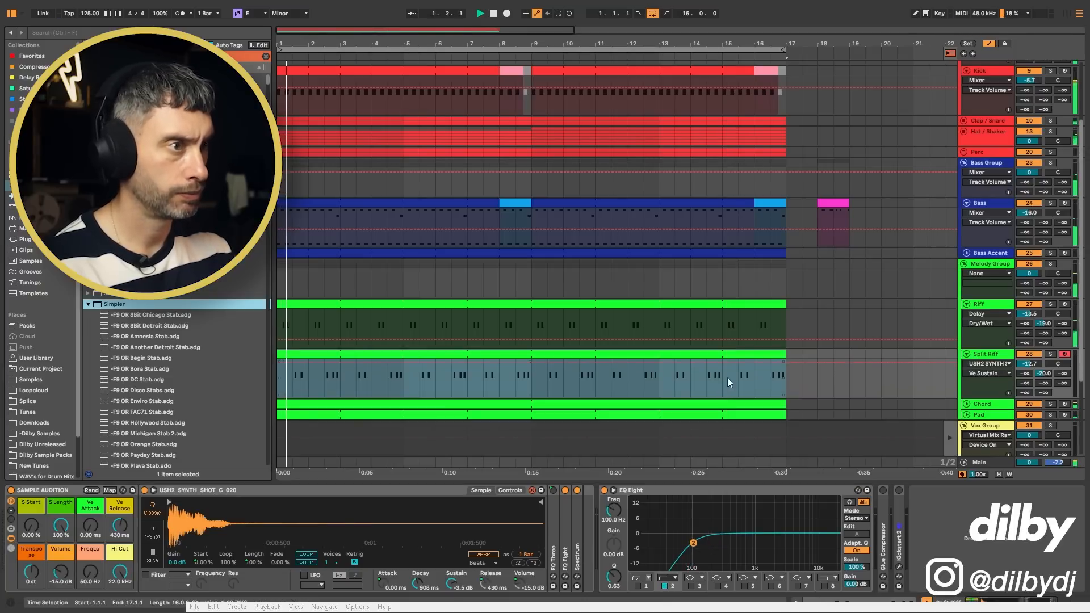
{"action": "left_click_drag", "start_coordinate": [1028, 364], "coordinate": [1029, 367]}
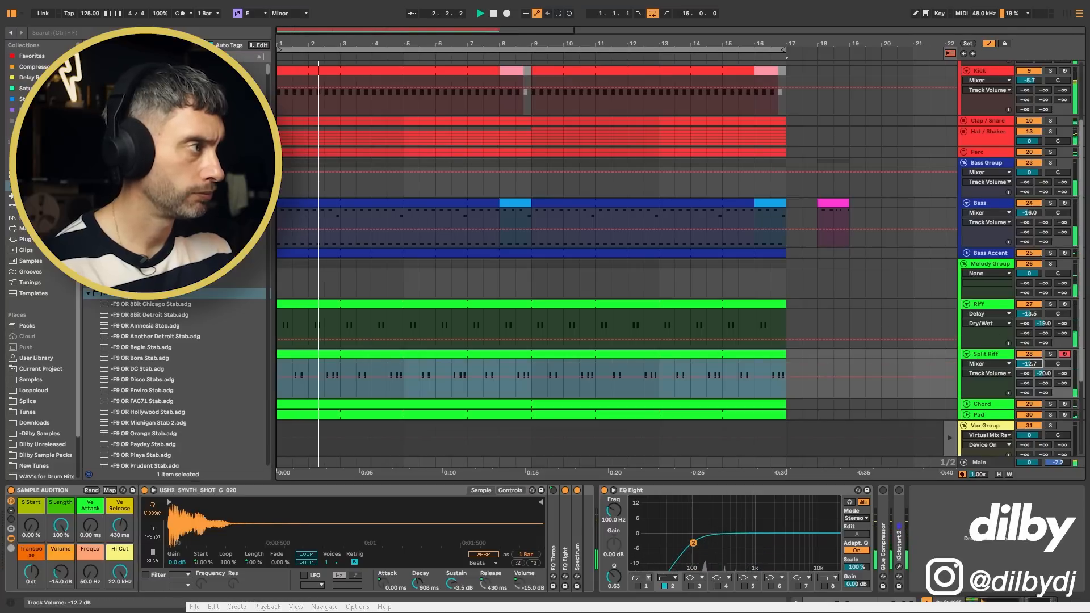
{"action": "key", "text": "space"}
Hot-swap the Split Riff sample to USH2_SYNTH_SHOT_C_023 during playback, auditioning samples 021 and 022 on the way
{"action": "left_click", "coordinate": [537, 543]}
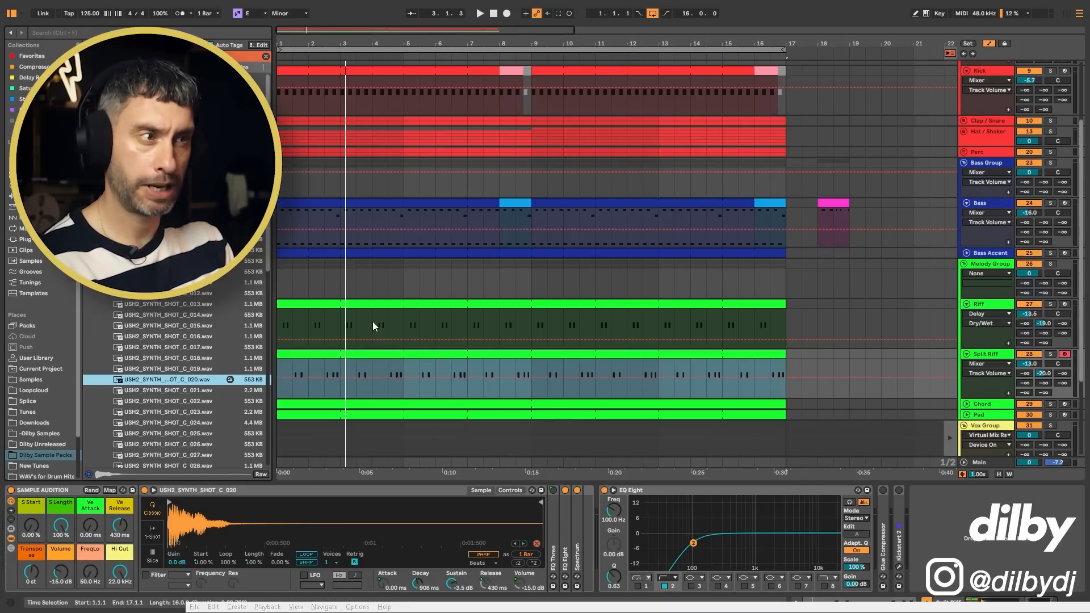
{"action": "left_click_drag", "start_coordinate": [373, 322], "coordinate": [403, 320]}
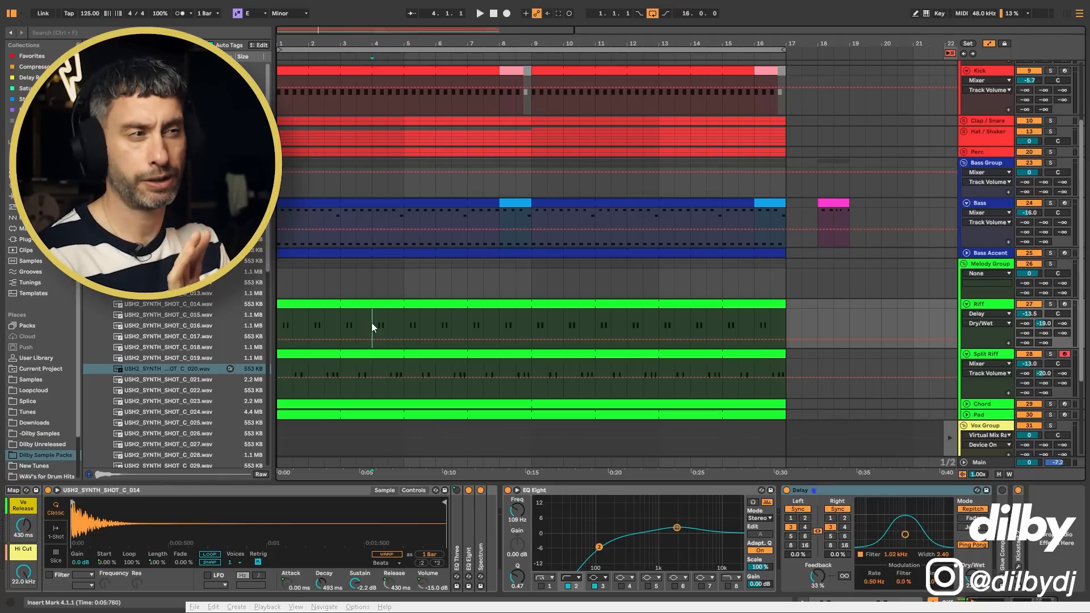
{"action": "left_click", "coordinate": [986, 354]}
{"action": "key", "text": "space"}
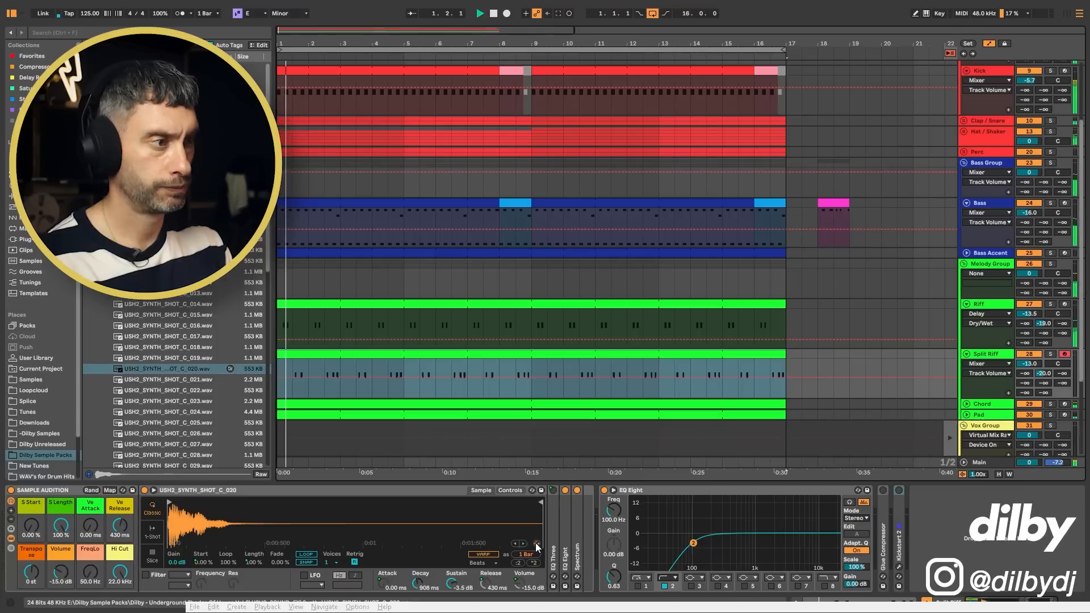
{"action": "left_click", "coordinate": [536, 544]}
{"action": "key", "text": "Down"}
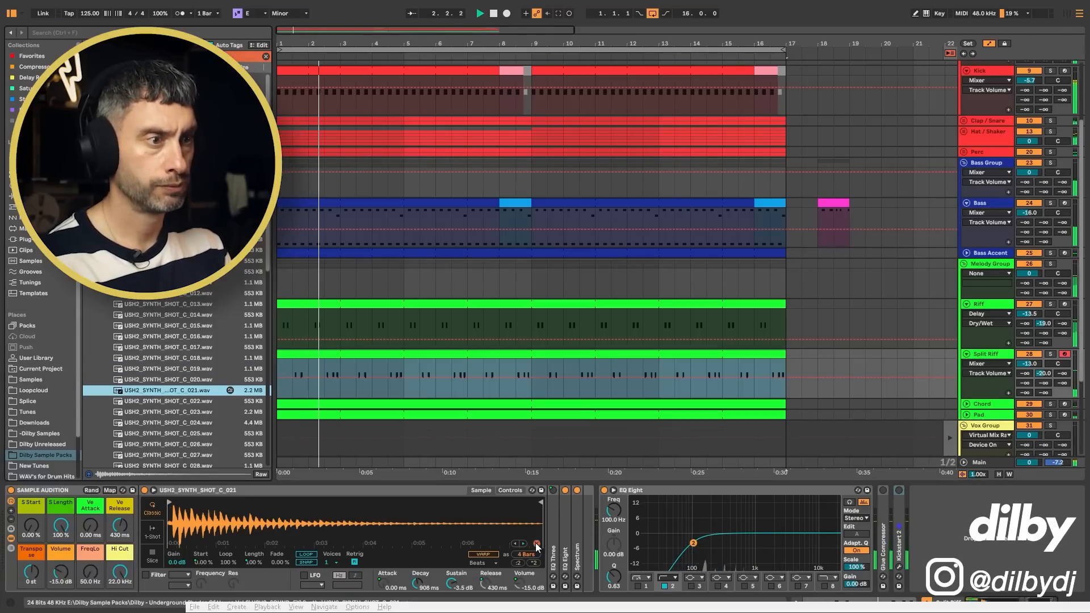
{"action": "key", "text": "Down"}
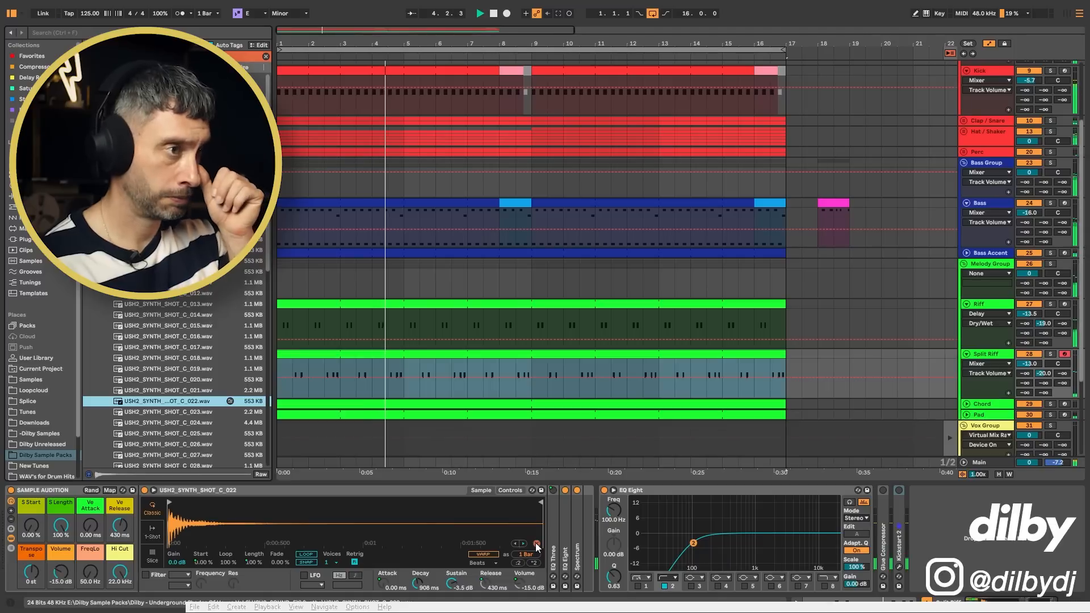
{"action": "key", "text": "Down"}
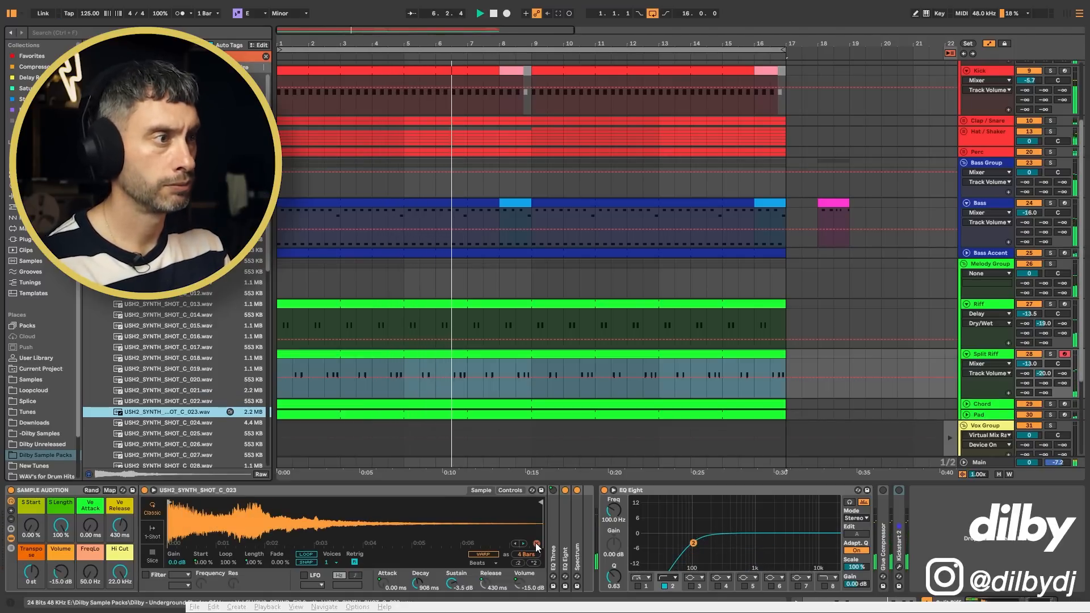
{"action": "key", "text": "space"}
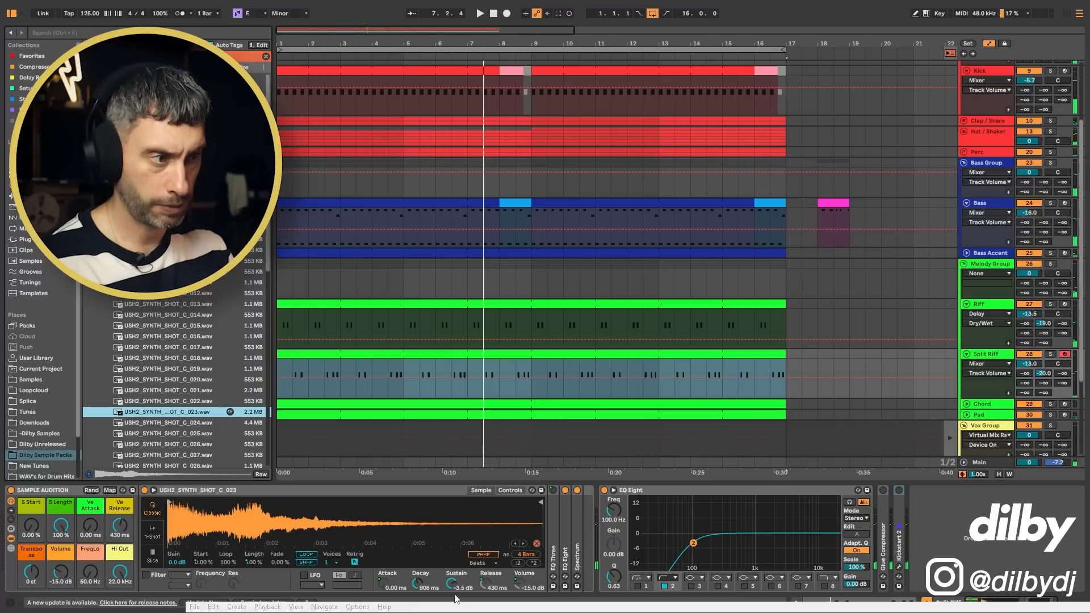
Shorten the Split Riff sampler's envelope to a 537 ms decay, -6.7 dB sustain and 362 ms release
{"action": "left_click_drag", "start_coordinate": [416, 584], "coordinate": [417, 592]}
{"action": "left_click_drag", "start_coordinate": [452, 585], "coordinate": [452, 591]}
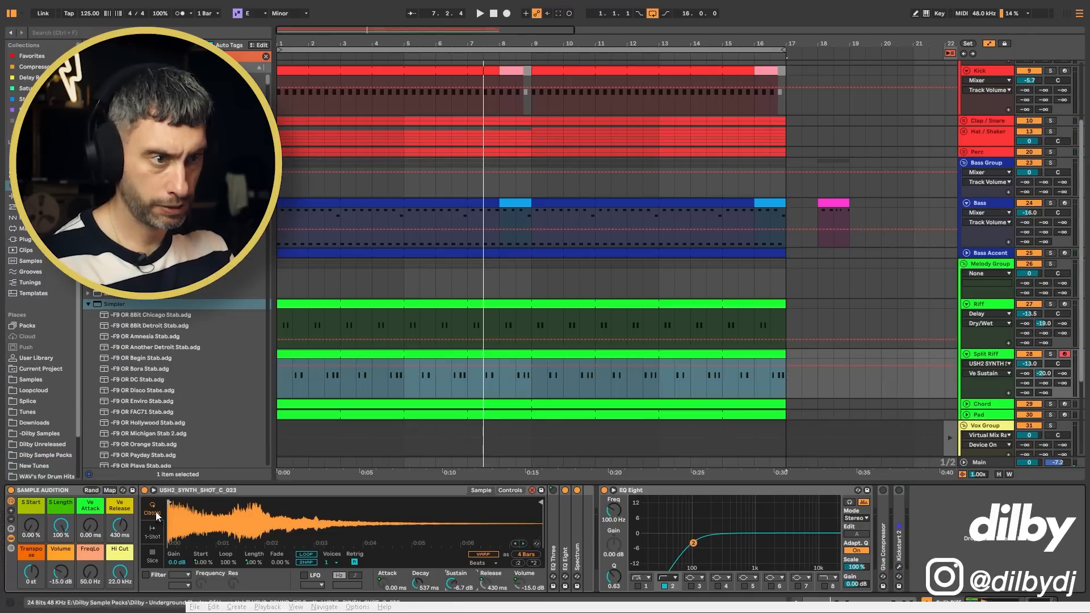
{"action": "key", "text": "space"}
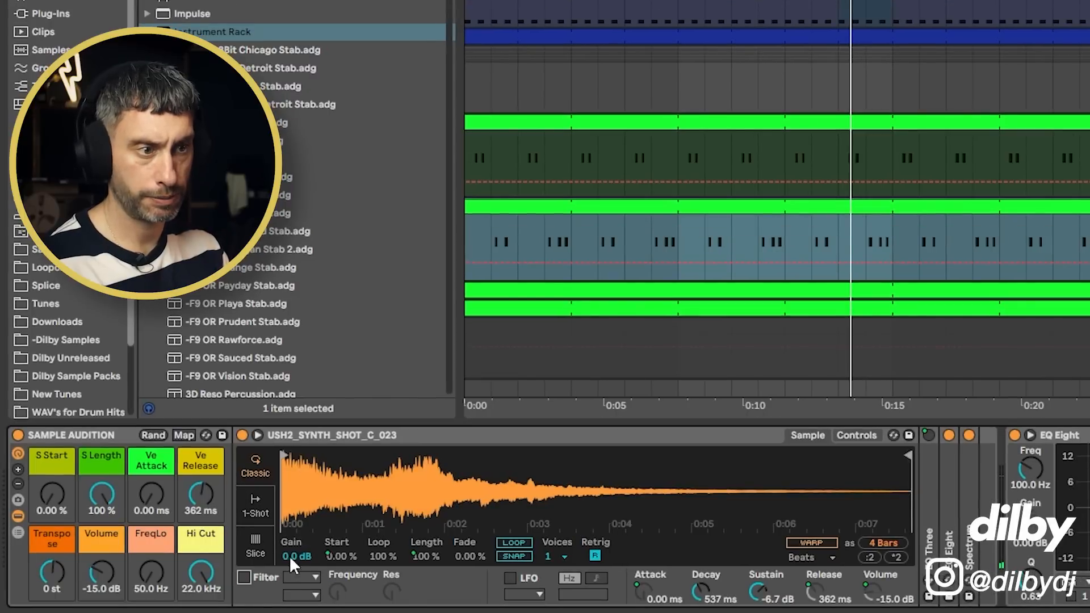
Enable the Split Riff sampler's filter at 244 Hz and set its filter envelope to an amount of 72 with an 816 ms decay
{"action": "left_click", "coordinate": [244, 578]}
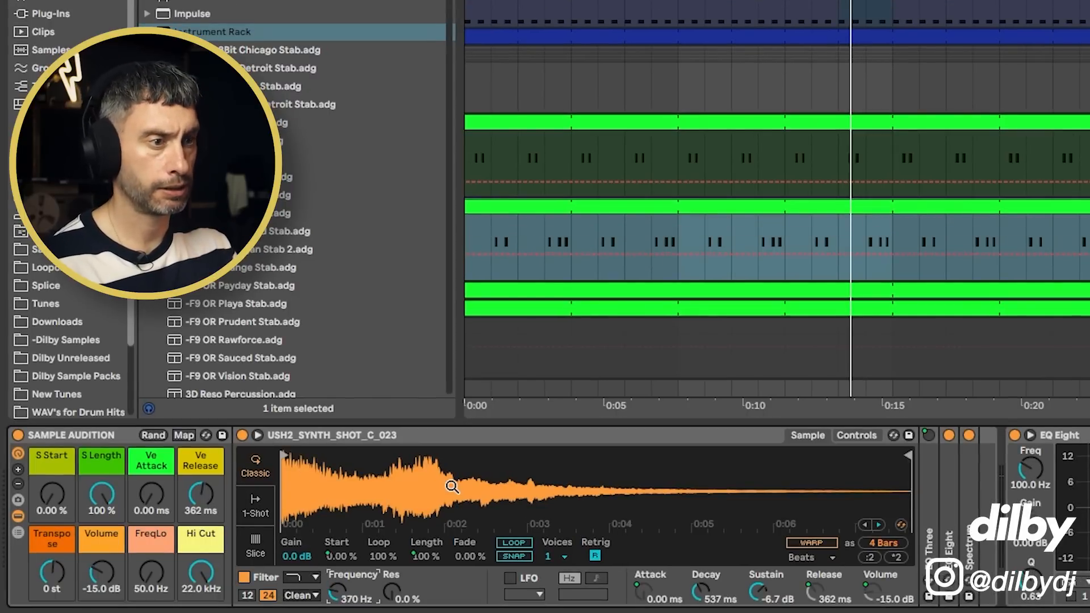
{"action": "left_click", "coordinate": [857, 435]}
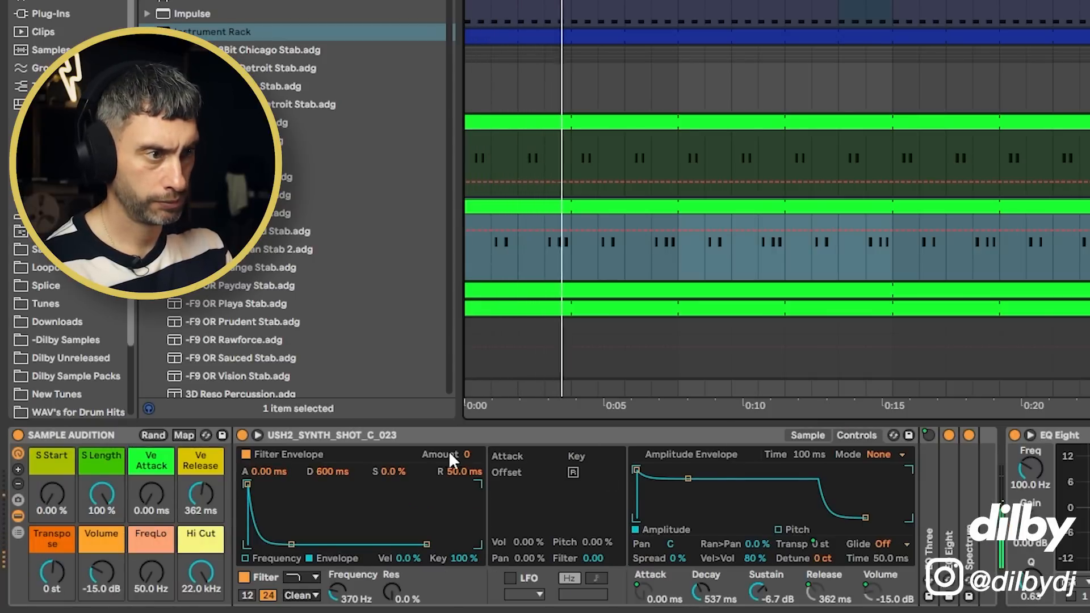
{"action": "left_click_drag", "start_coordinate": [467, 455], "coordinate": [466, 401]}
{"action": "left_click_drag", "start_coordinate": [329, 471], "coordinate": [329, 465]}
{"action": "left_click_drag", "start_coordinate": [338, 591], "coordinate": [338, 601]}
{"action": "mouse_move", "coordinate": [470, 455]}
{"action": "left_mouse_down"}
{"action": "mouse_move", "coordinate": [470, 443]}
{"action": "mouse_move", "coordinate": [469, 455]}
{"action": "left_mouse_up"}
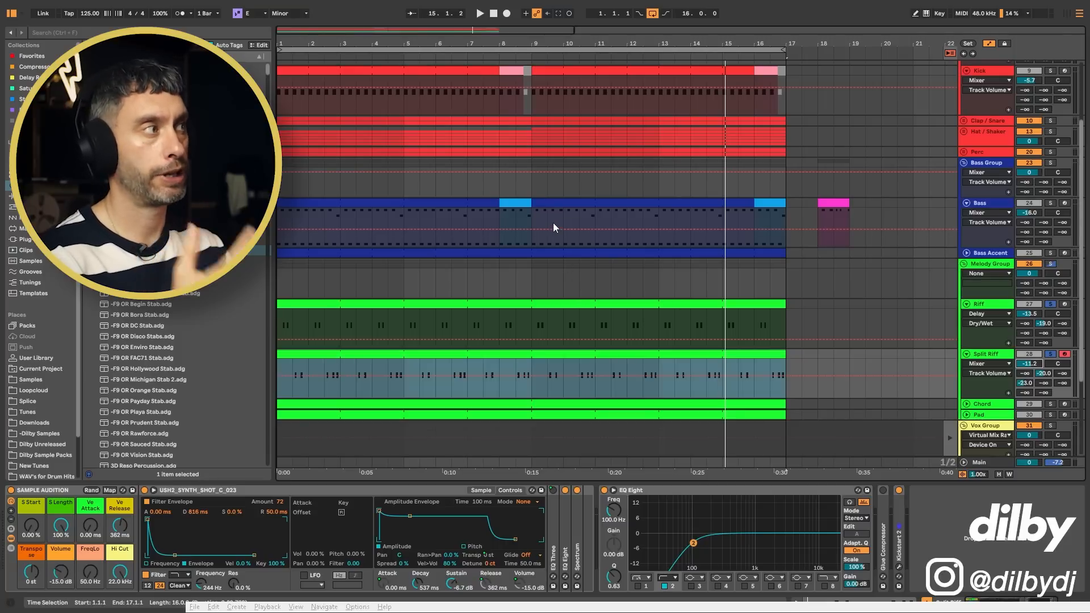
Unsolo the melody tracks and set the Split Riff volume to -12.2 dB while the full arrangement plays
{"action": "left_click", "coordinate": [437, 309]}
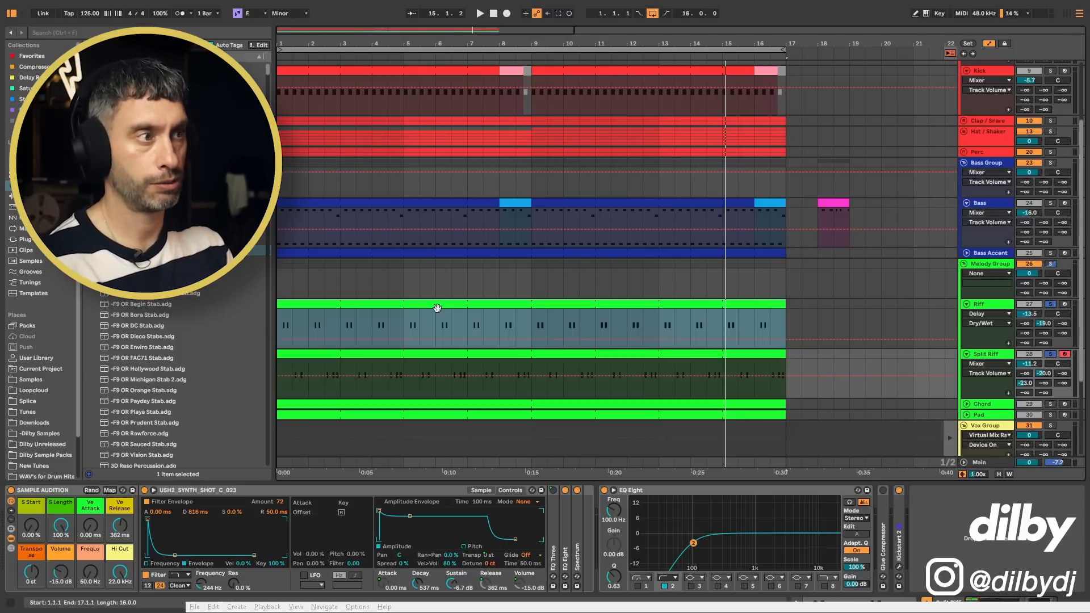
{"action": "left_click", "coordinate": [1050, 305]}
{"action": "key", "text": "space"}
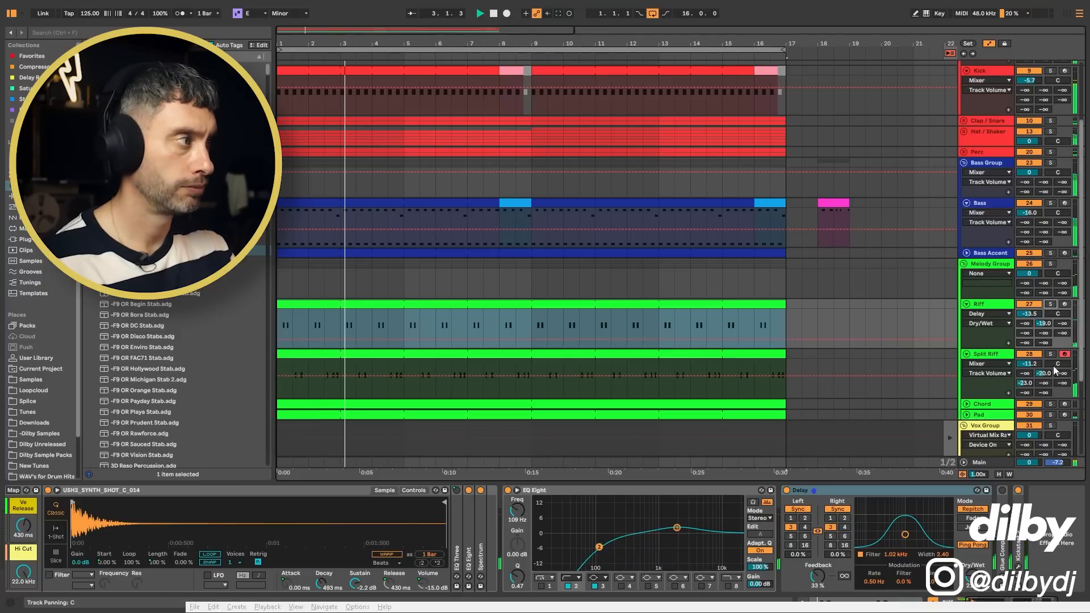
{"action": "left_click", "coordinate": [1030, 365]}
{"action": "key", "text": "Down"}
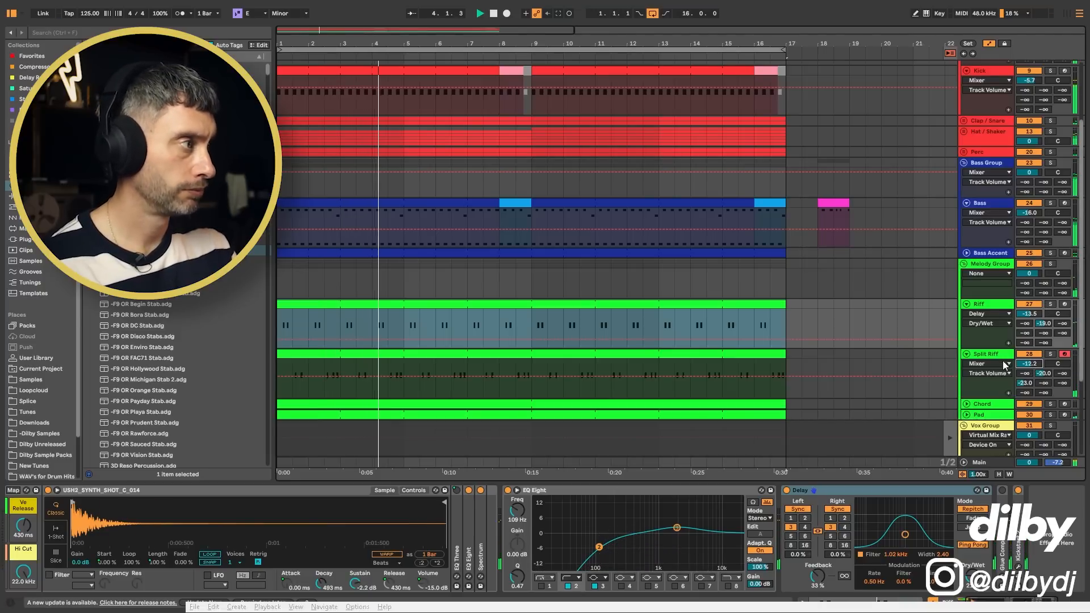
Place the two-bar motif clip at bar 1 of the Motif 1 track and extend it to bar 17, with only that melody track unfolded
{"action": "left_click", "coordinate": [966, 354], "text": "alt"}
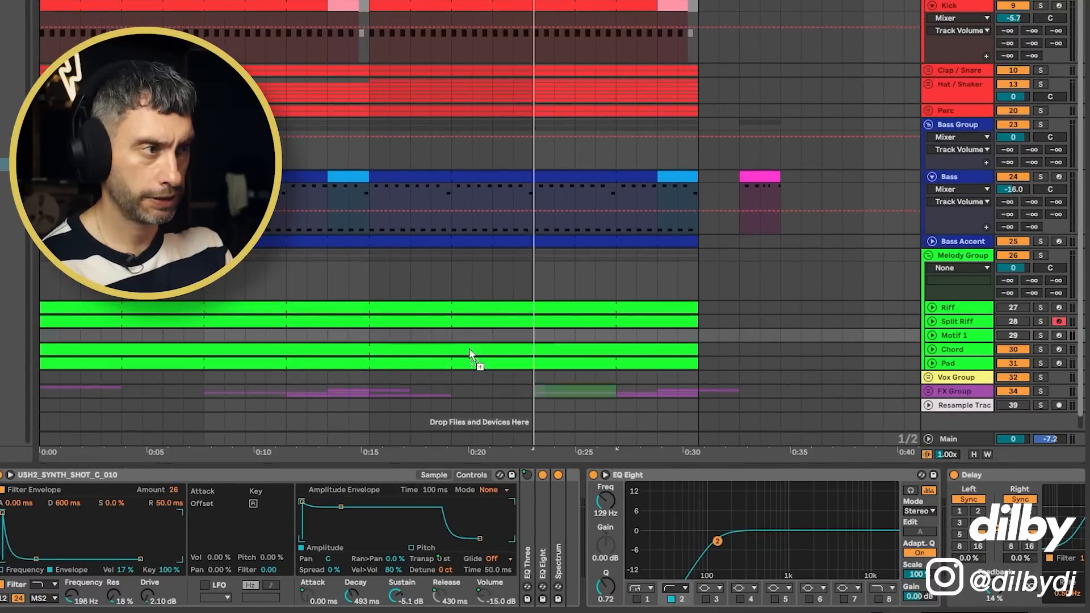
{"action": "left_click_drag", "start_coordinate": [471, 350], "coordinate": [43, 334]}
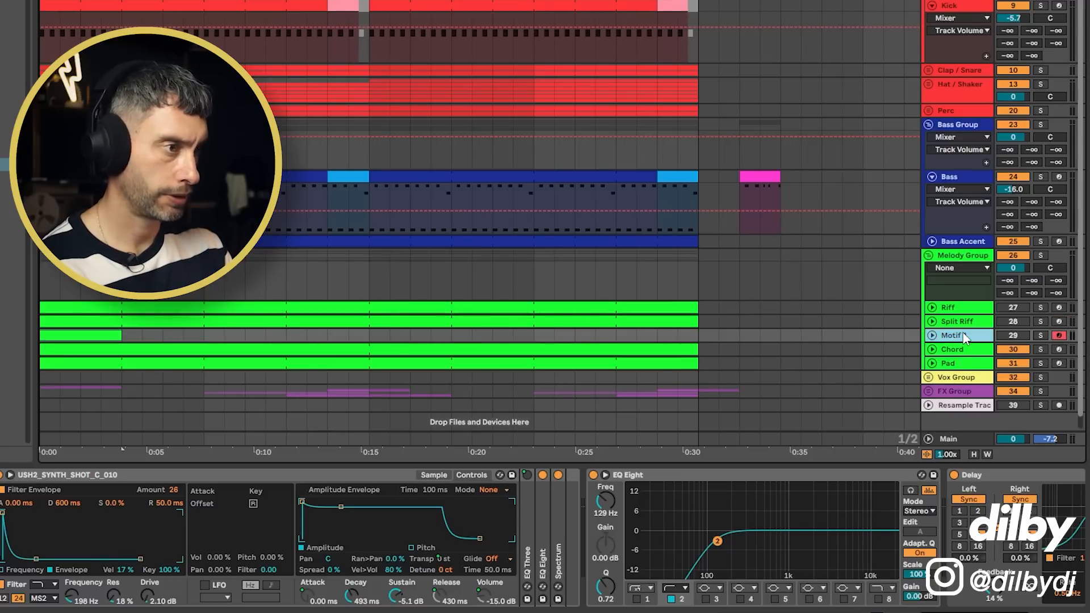
{"action": "double_click", "coordinate": [965, 336]}
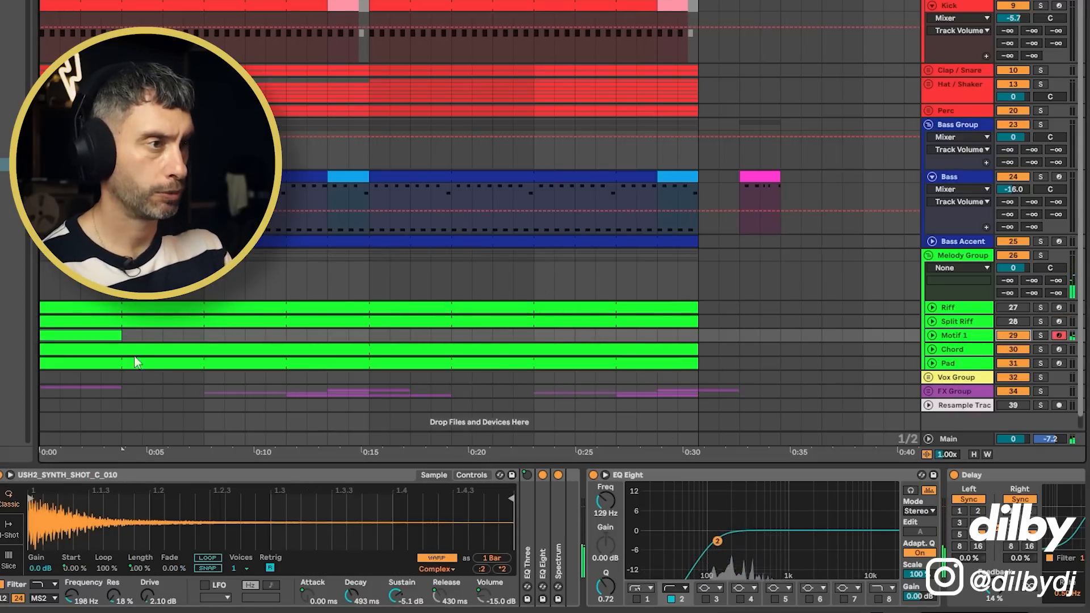
{"action": "left_click_drag", "start_coordinate": [121, 336], "coordinate": [699, 336]}
{"action": "left_click", "coordinate": [935, 336]}
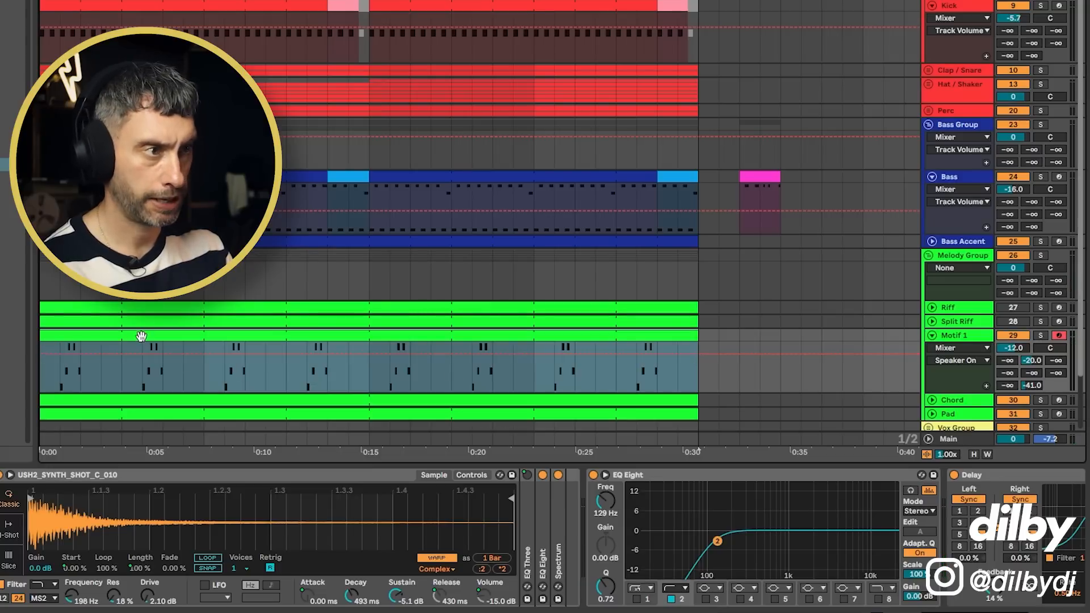
Examine the Motif 1 phrase and the gap after it between bars 5.3 and 7, relating it to the Riff and Perc tracks
{"action": "key", "text": "space"}
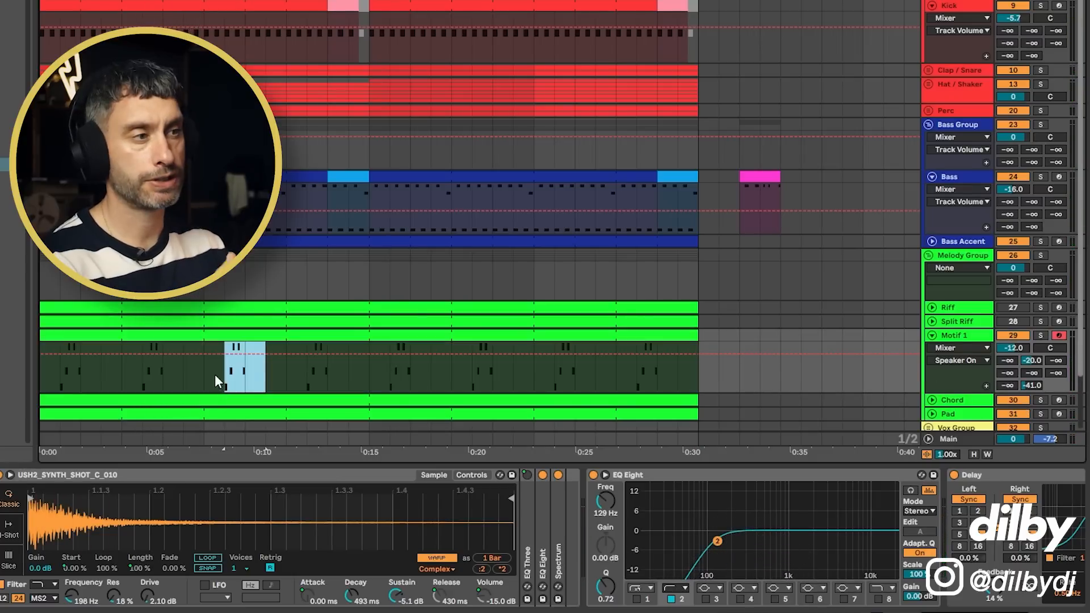
{"action": "left_click", "coordinate": [228, 373]}
{"action": "left_click_drag", "start_coordinate": [228, 379], "coordinate": [284, 380]}
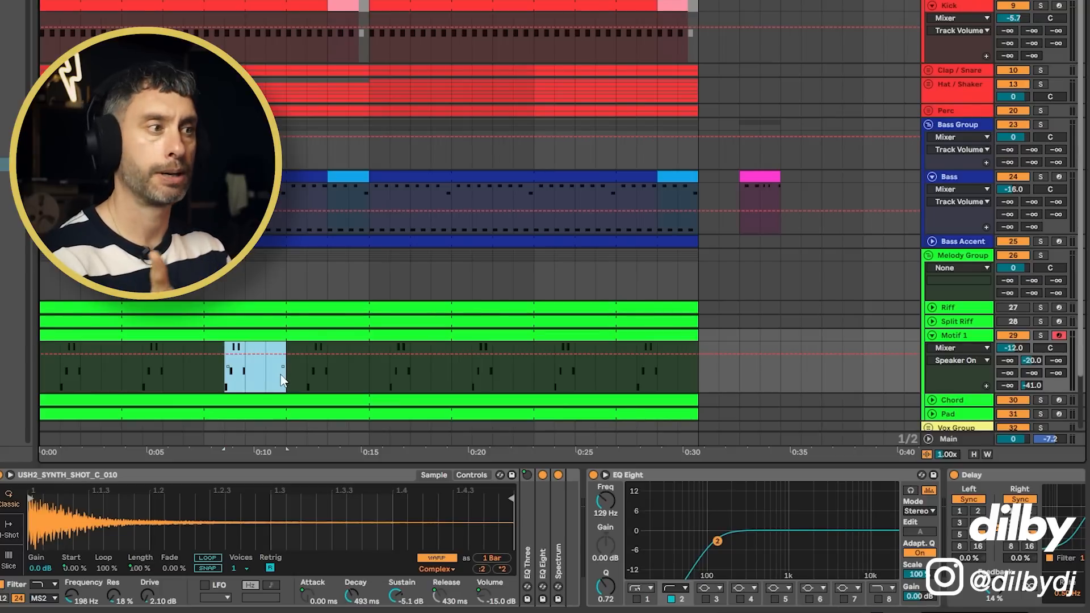
{"action": "left_click", "coordinate": [942, 308]}
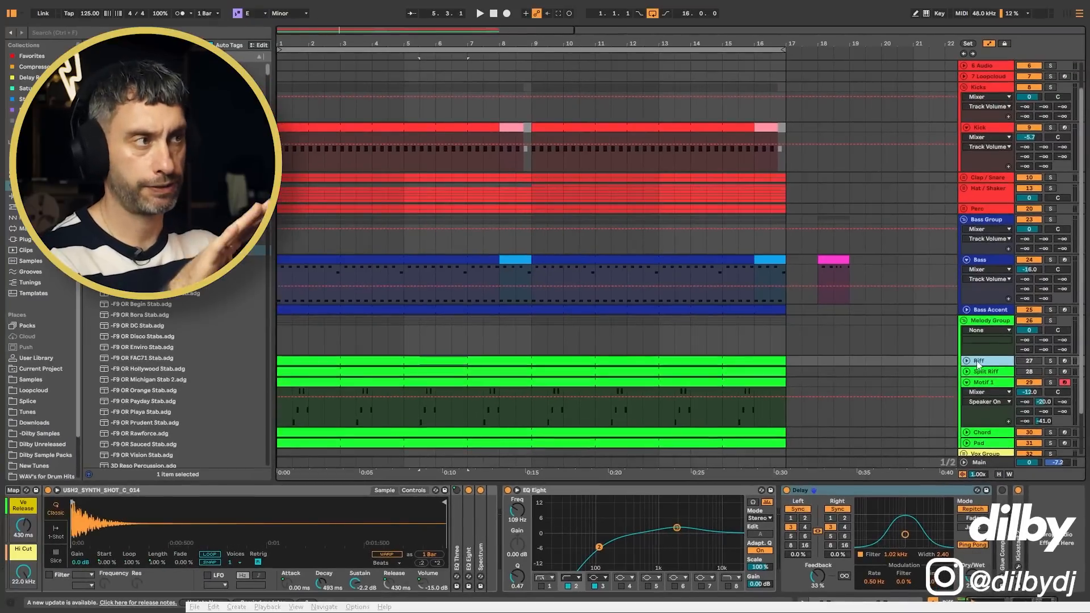
{"action": "left_click", "coordinate": [983, 210]}
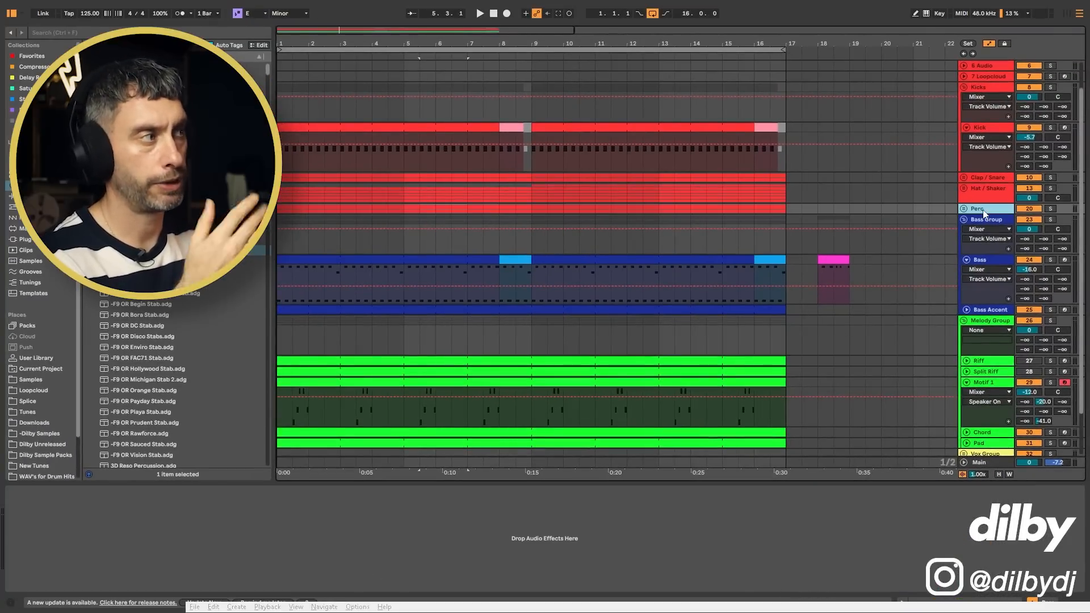
Open the Motif 1 clip's notes and duplicate its two-bar loop to make it four bars long
{"action": "left_click", "coordinate": [356, 417]}
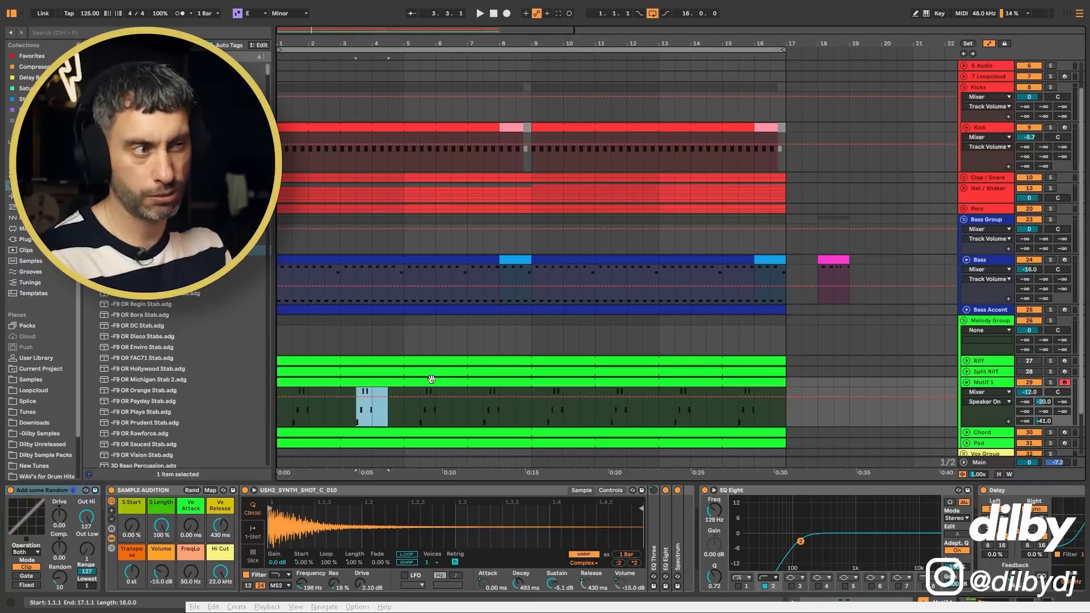
{"action": "left_click", "coordinate": [691, 385]}
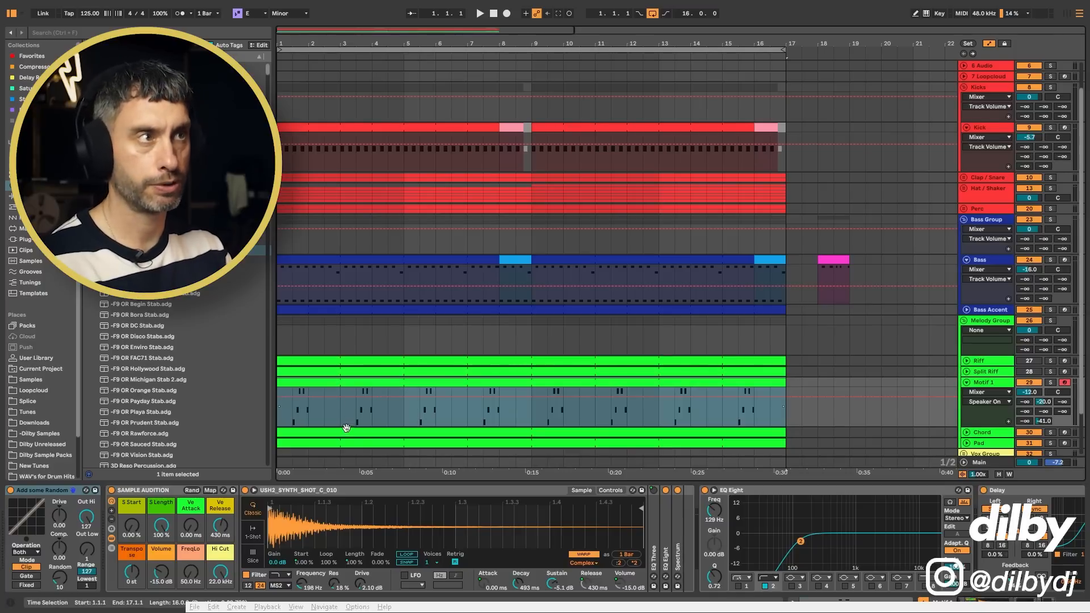
{"action": "left_click_drag", "start_coordinate": [342, 418], "coordinate": [244, 380]}
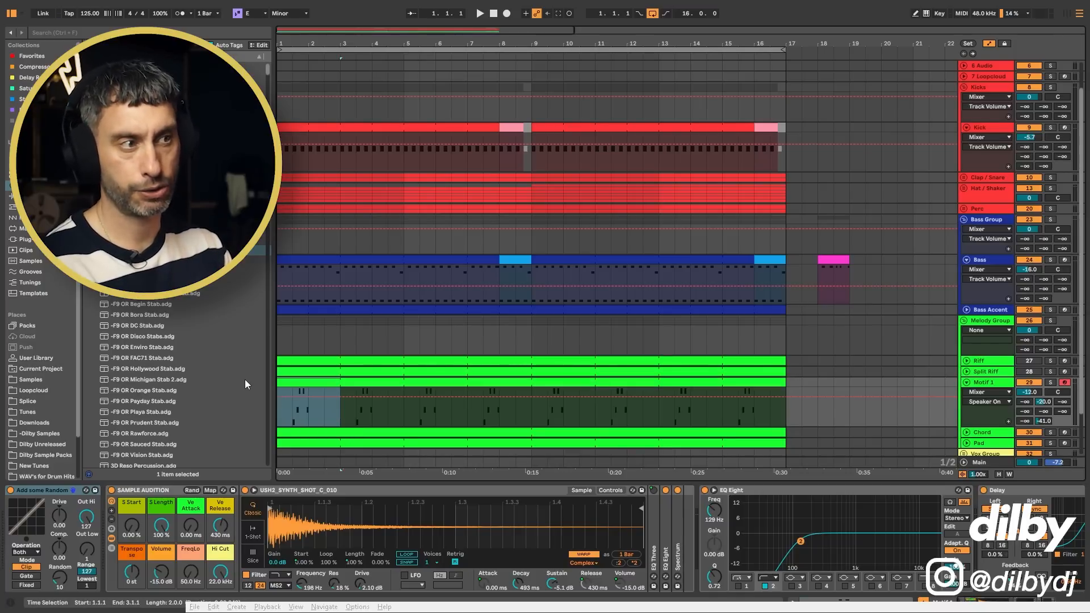
{"action": "double_click", "coordinate": [339, 418]}
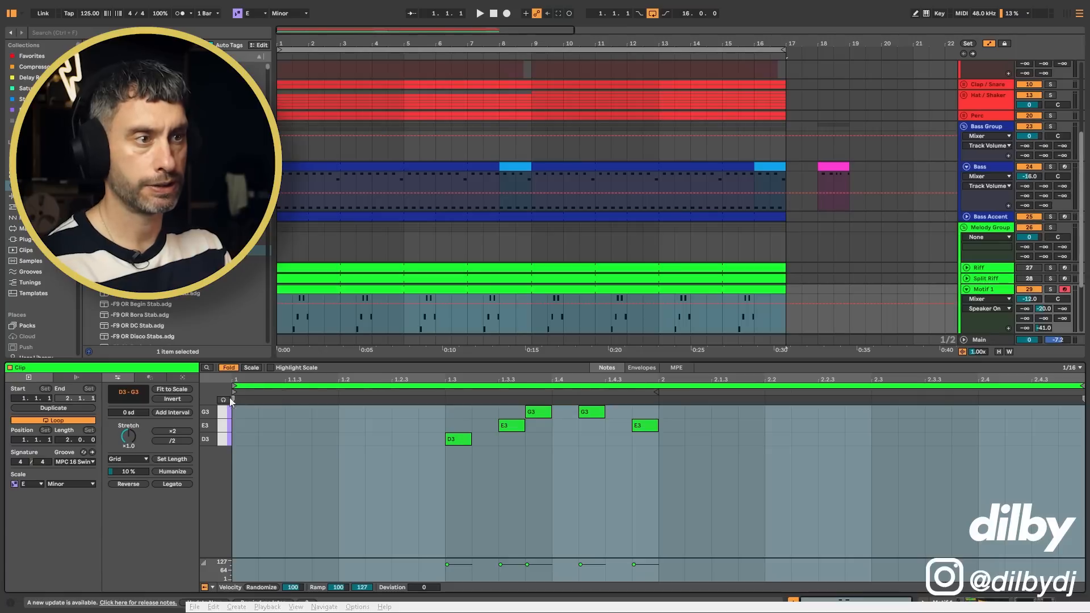
{"action": "left_click", "coordinate": [70, 409]}
{"action": "left_click", "coordinate": [952, 448]}
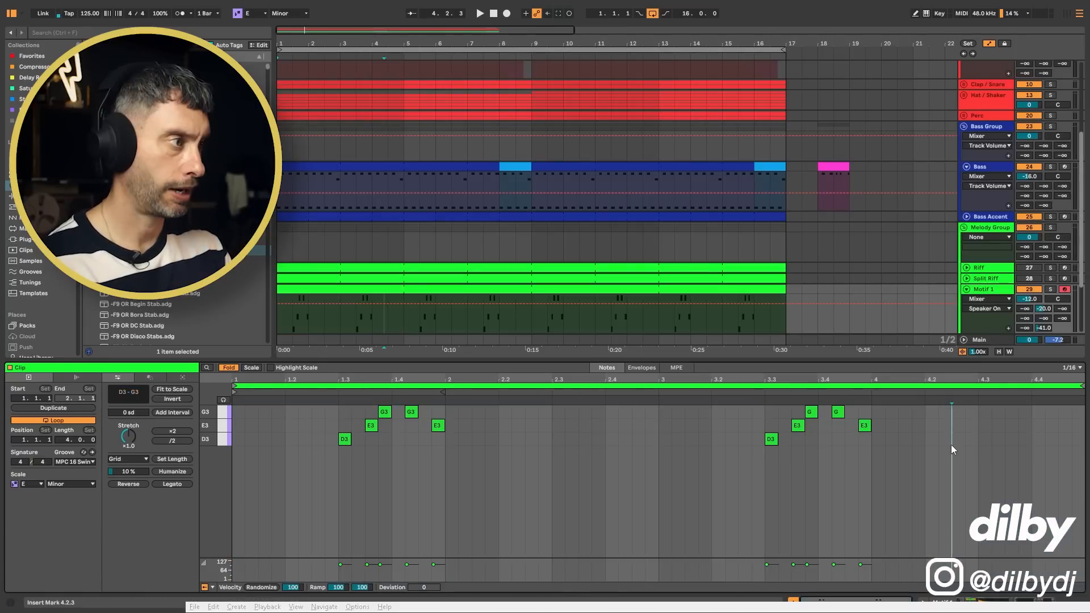
Shift the repeated phrase's first E3 note to 3.3.2, play from bar 1 and set the Motif 1 volume to -11.0 dB
{"action": "left_click", "coordinate": [797, 427]}
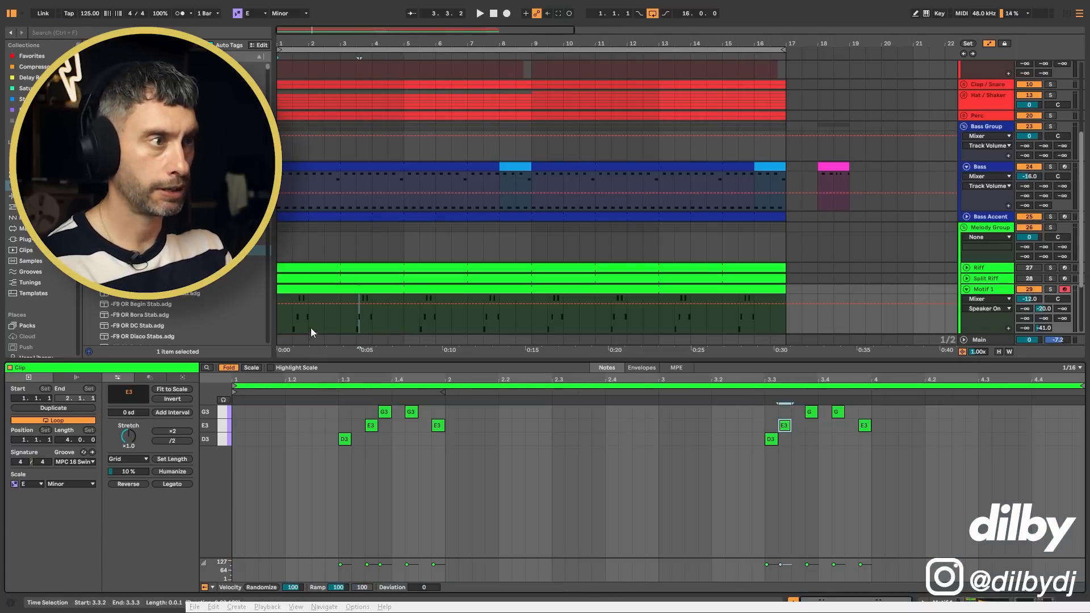
{"action": "left_click", "coordinate": [288, 321]}
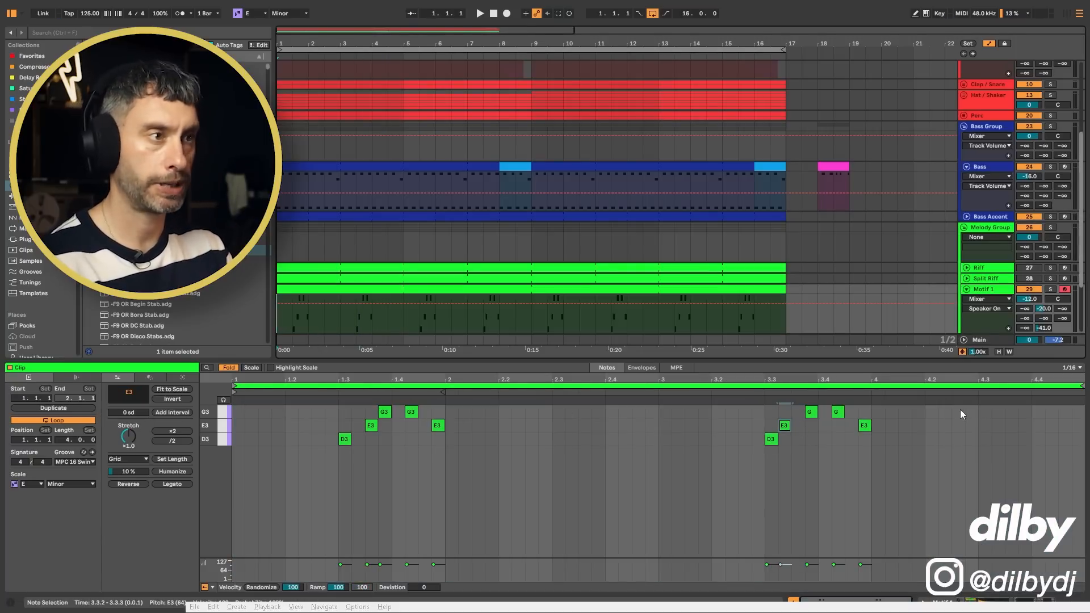
{"action": "scroll", "coordinate": [902, 286], "scroll_direction": "down", "scroll_amount": 1}
{"action": "key", "text": "space"}
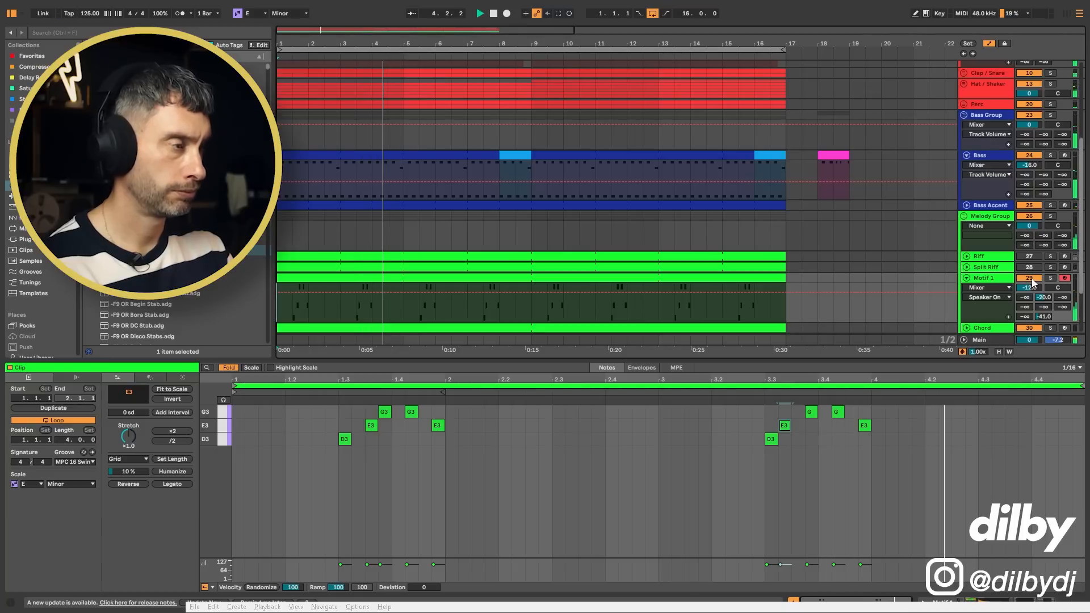
{"action": "left_click_drag", "start_coordinate": [1029, 288], "coordinate": [1028, 284]}
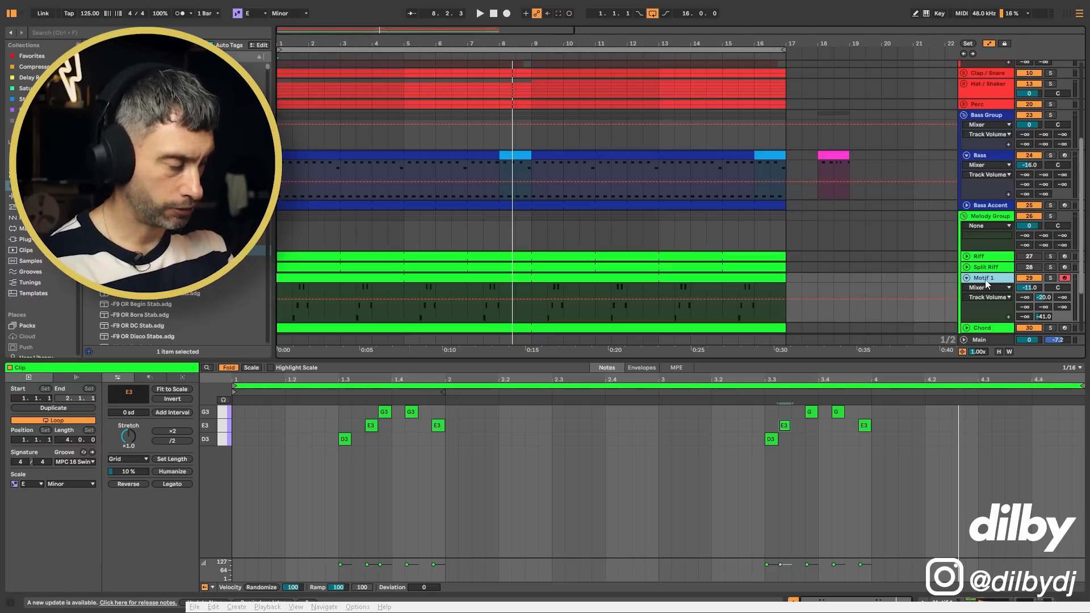
Duplicate the Motif 1 track as Motif 2, start its clip at bar 2 and audition both motifs from bar 1
{"action": "key", "text": "ctrl+d"}
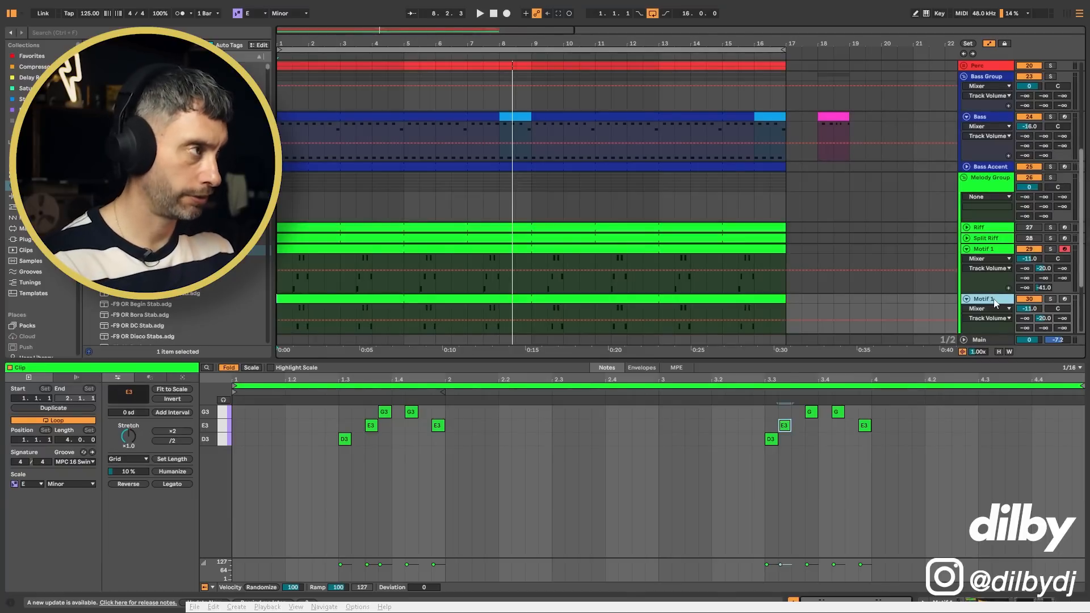
{"action": "left_click_drag", "start_coordinate": [423, 41], "coordinate": [423, 37]}
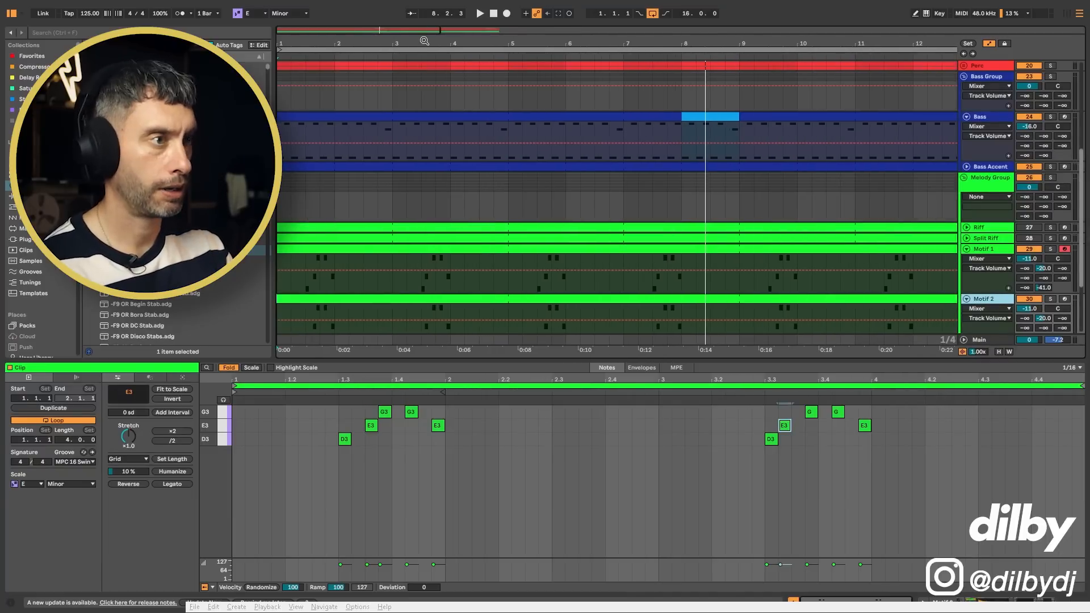
{"action": "left_click", "coordinate": [353, 300]}
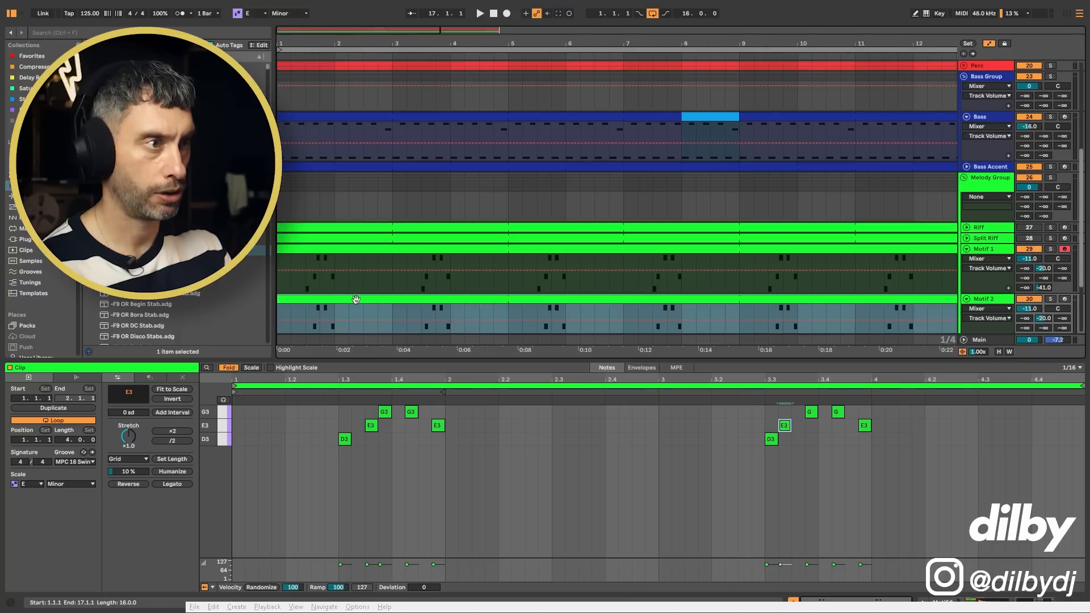
{"action": "left_click_drag", "start_coordinate": [356, 300], "coordinate": [392, 302]}
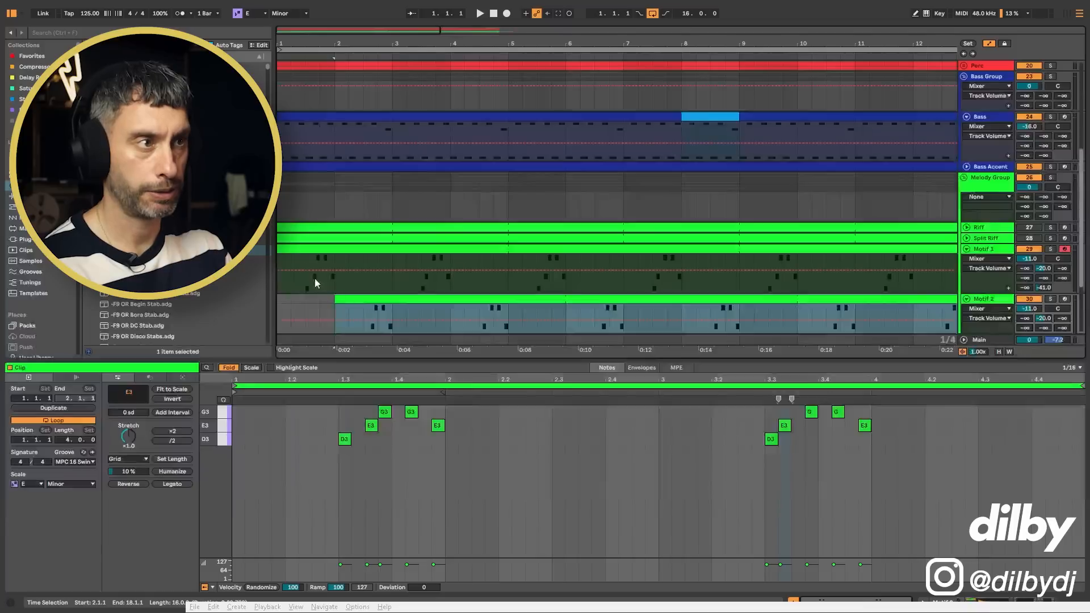
{"action": "left_click", "coordinate": [280, 281]}
{"action": "key", "text": "space"}
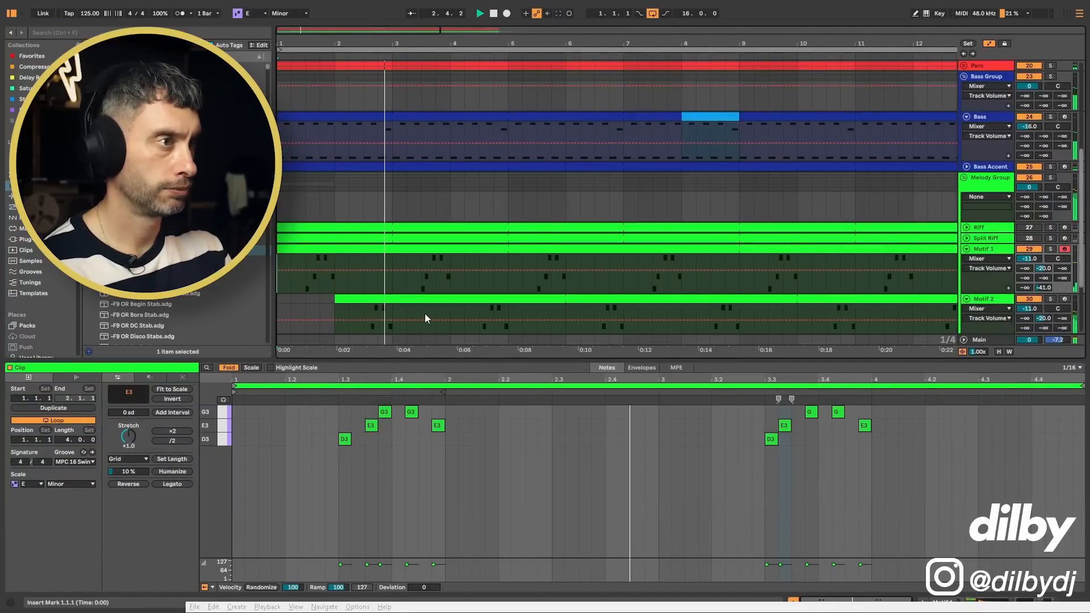
{"action": "key", "text": "space"}
Move the Motif 2 clip to start at 1.4.1 and set the arrangement loop to the first four bars
{"action": "left_click", "coordinate": [403, 303]}
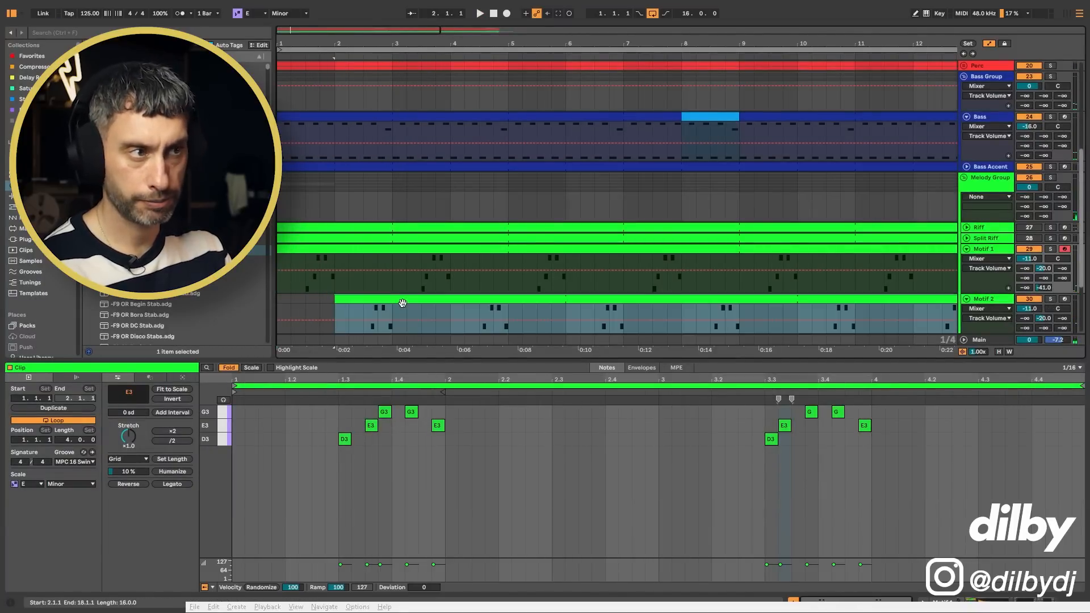
{"action": "left_click_drag", "start_coordinate": [402, 303], "coordinate": [390, 303]}
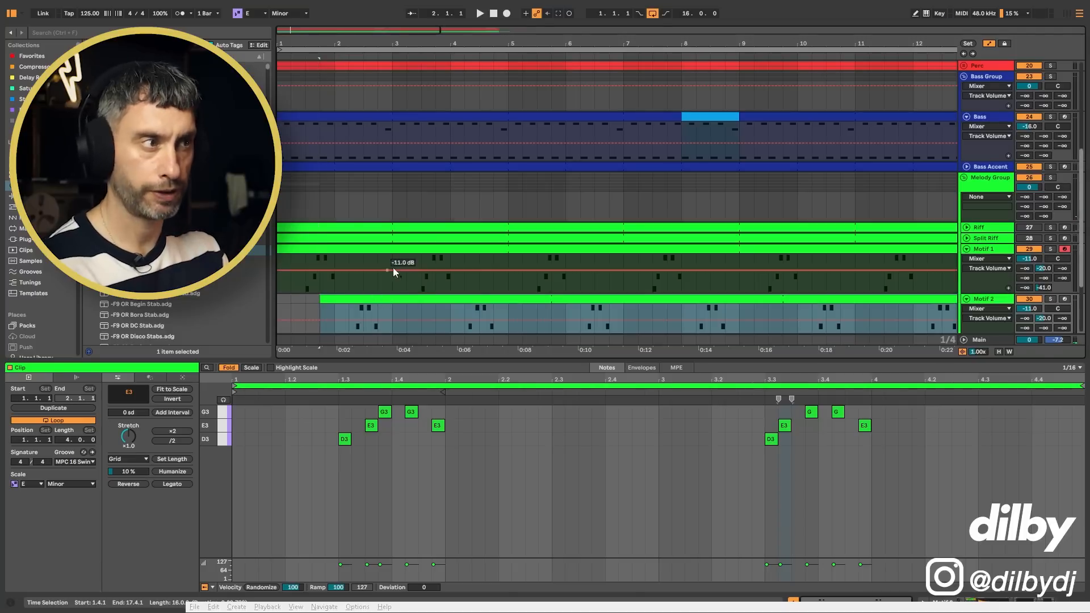
{"action": "left_click_drag", "start_coordinate": [512, 307], "coordinate": [260, 238]}
{"action": "key", "text": "ctrl+l"}
{"action": "scroll", "coordinate": [973, 267], "scroll_direction": "down", "scroll_amount": 2}
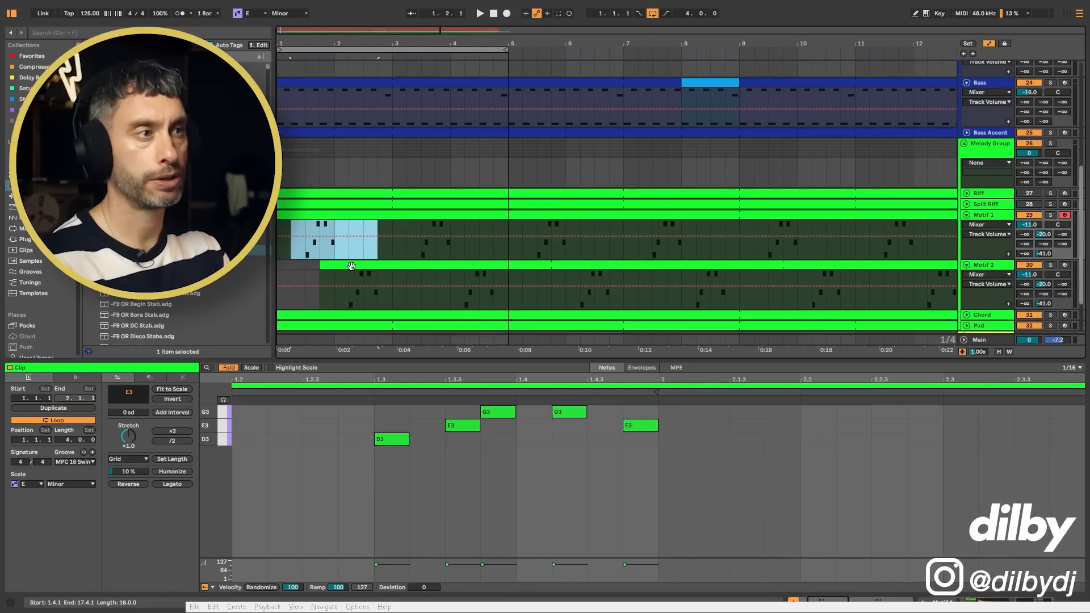
Disable the Motif 2 sampler's filter and swap its sample for USH2_SYNTH_SHOT_C_012.wav
{"action": "left_click", "coordinate": [360, 266]}
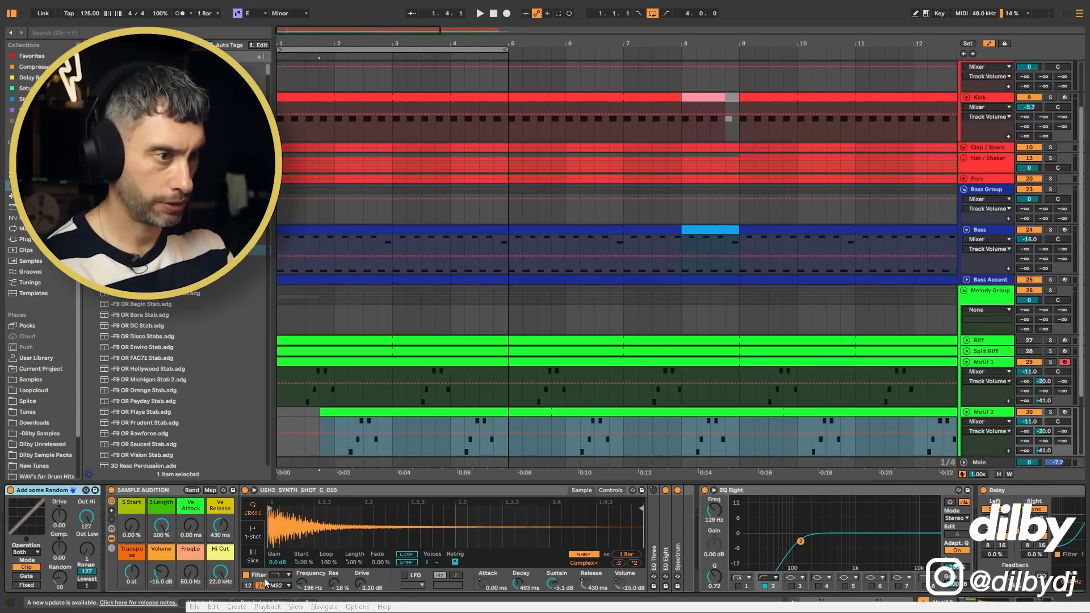
{"action": "left_click", "coordinate": [246, 575]}
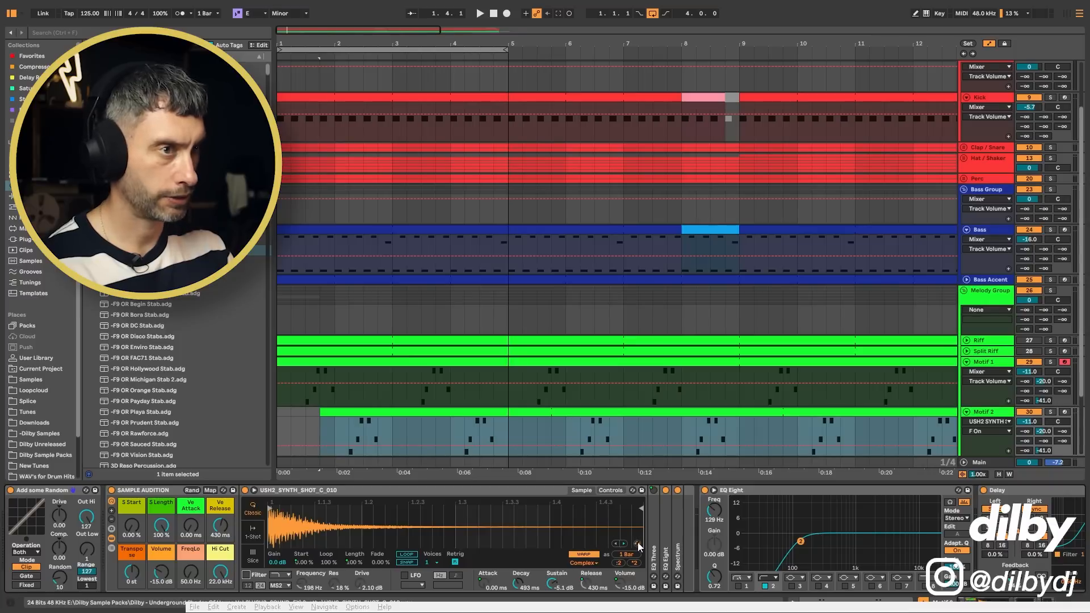
{"action": "left_click", "coordinate": [638, 543]}
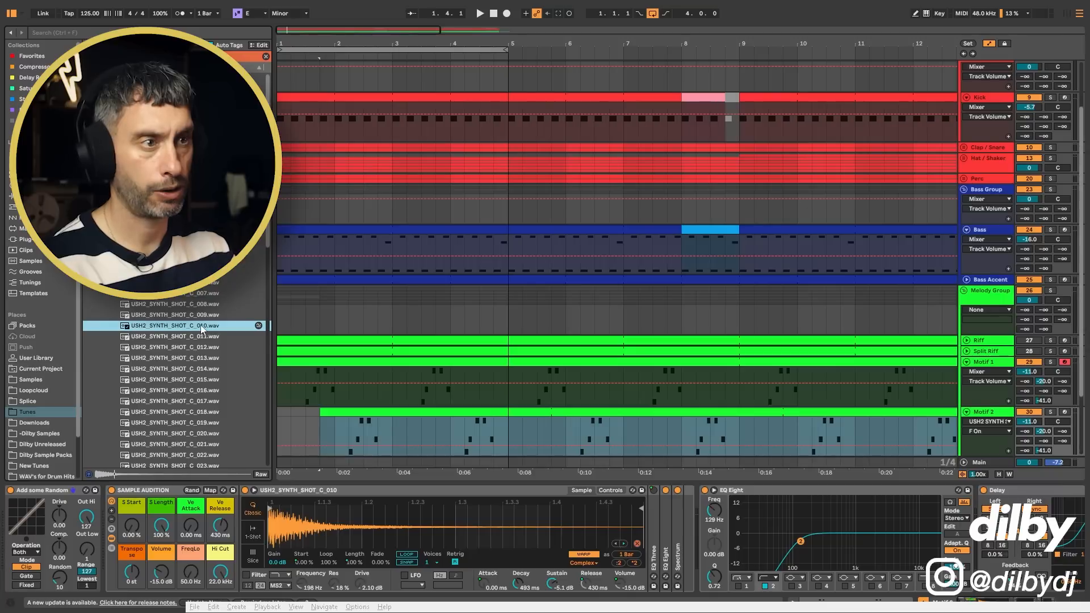
{"action": "left_click", "coordinate": [236, 338]}
{"action": "left_click", "coordinate": [239, 346]}
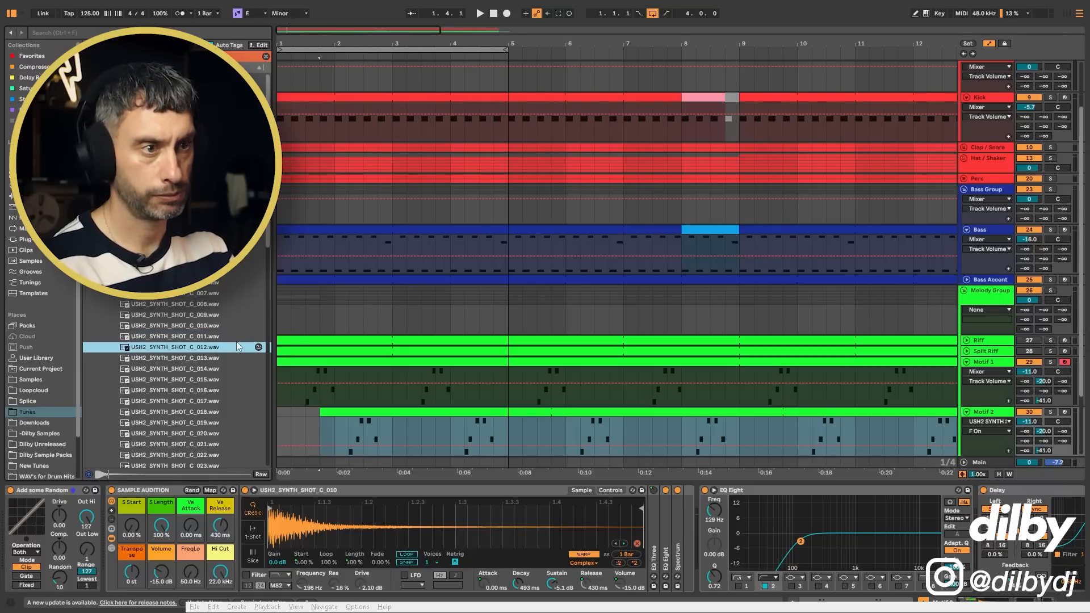
{"action": "key", "text": "Down"}
{"action": "key", "text": "Up"}
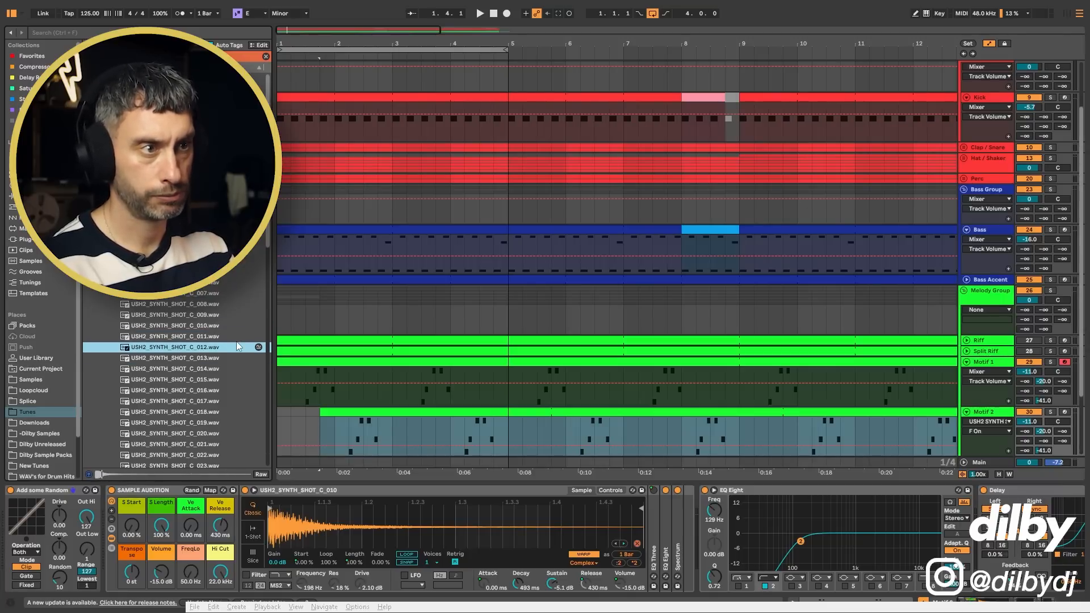
{"action": "double_click", "coordinate": [201, 348]}
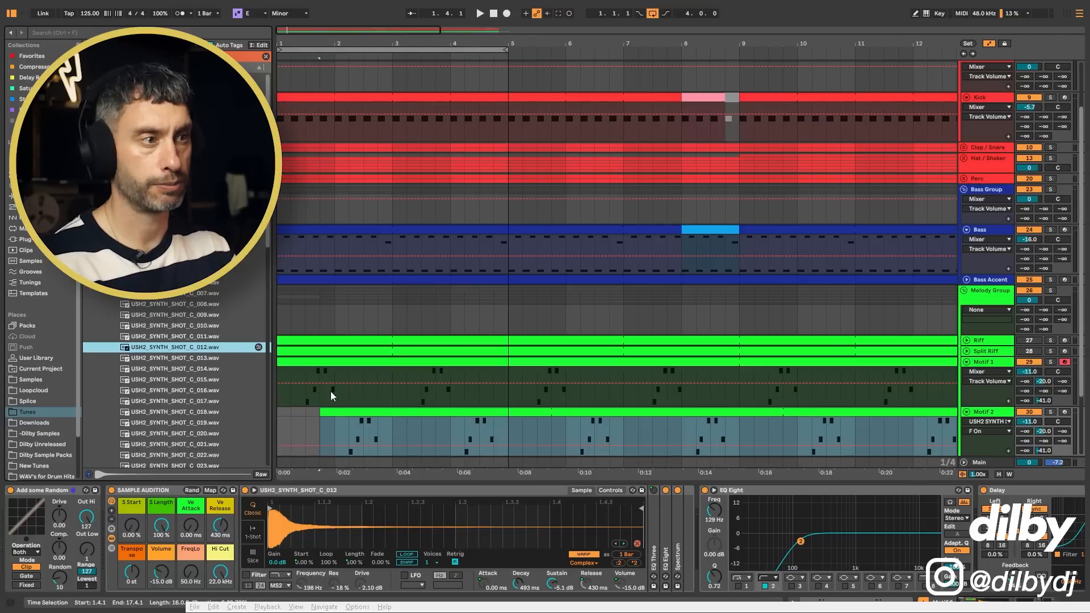
Audition the two motifs from bar 1 and re-enable the Motif 2 sampler's filter
{"action": "left_click", "coordinate": [1060, 393]}
{"action": "key", "text": "space"}
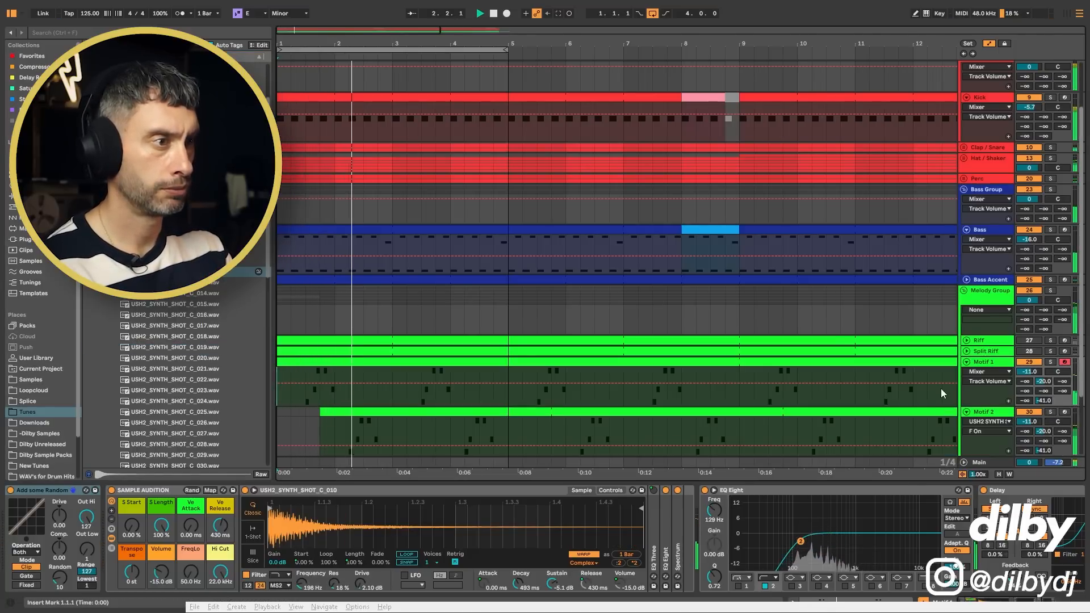
{"action": "left_click", "coordinate": [995, 412]}
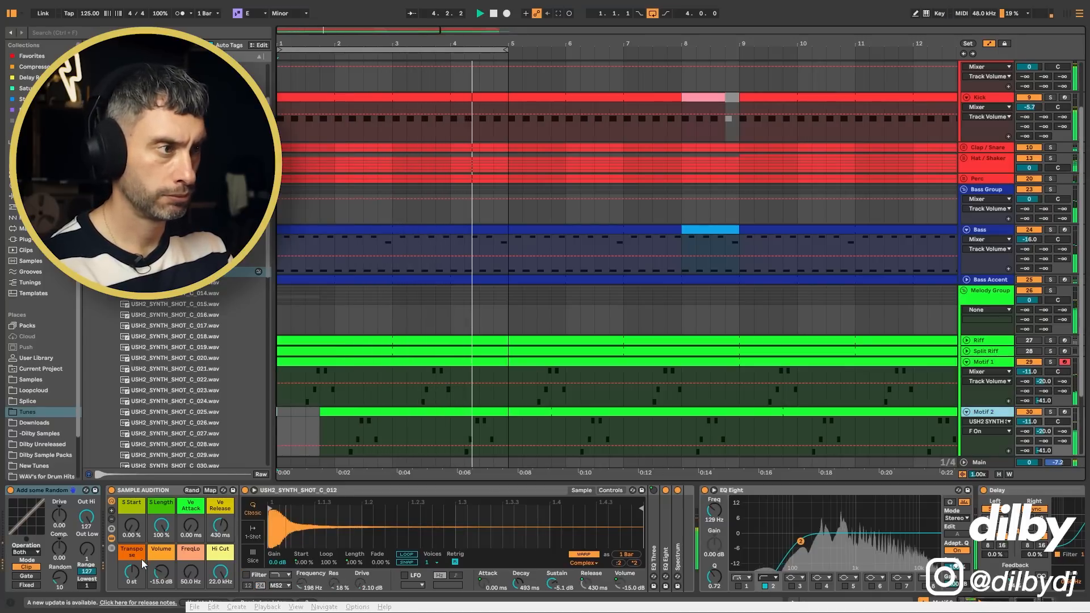
{"action": "key", "text": "space"}
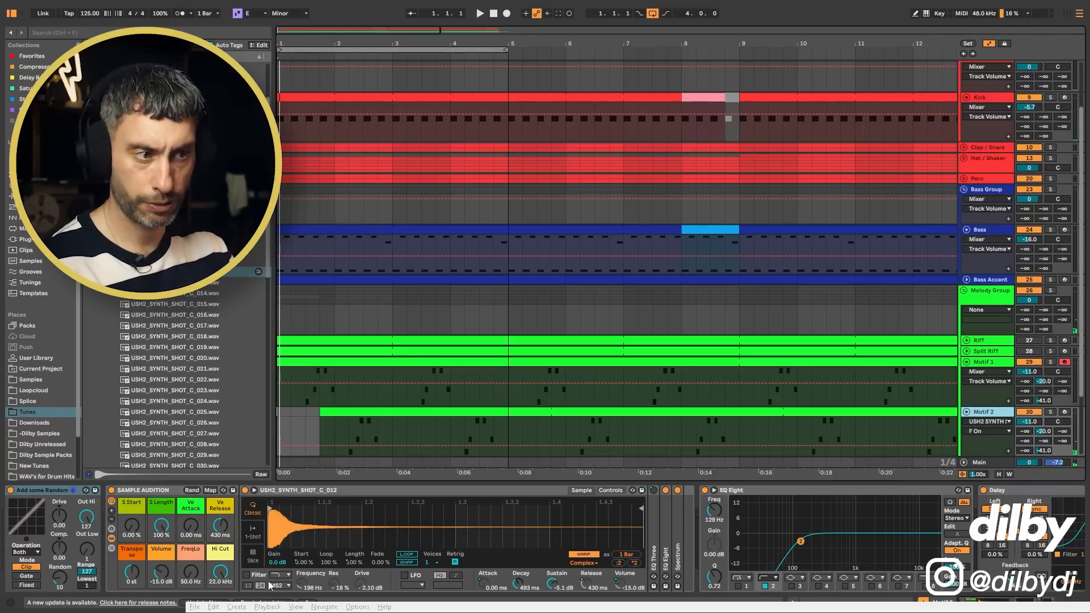
{"action": "left_click", "coordinate": [247, 575]}
{"action": "key", "text": "space"}
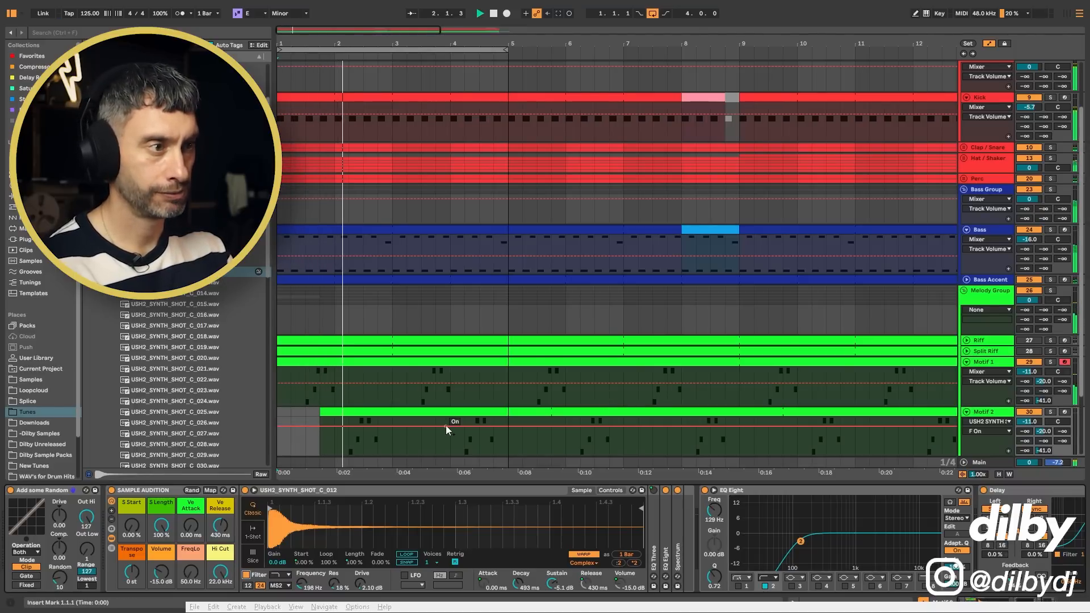
{"action": "key", "text": "space"}
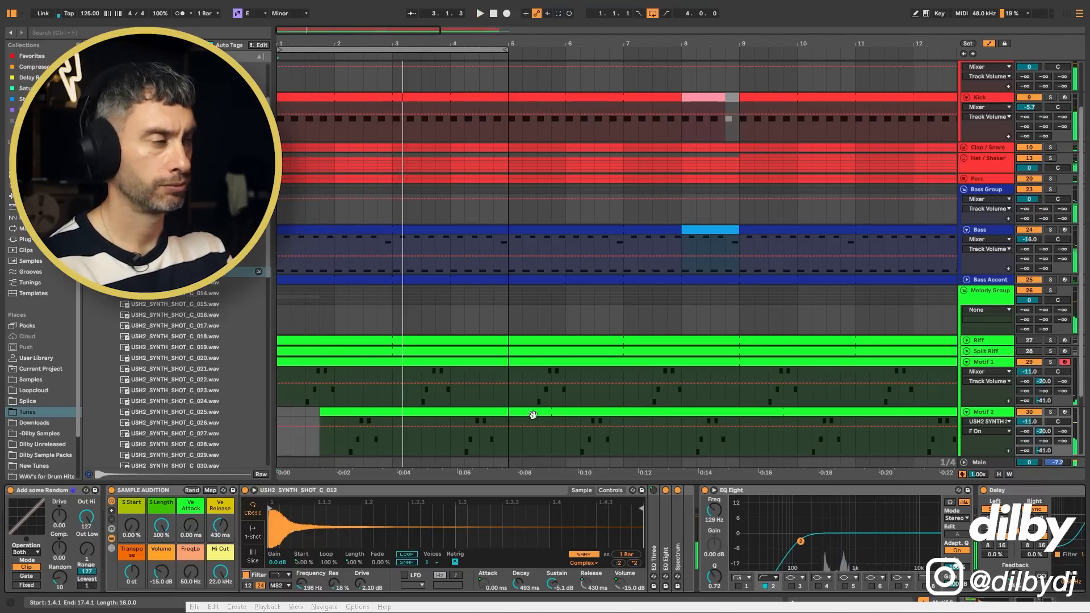
Set the Motif 2 volume to -15.5 dB, then try its clip starting at 2.1.1 during playback
{"action": "left_click_drag", "start_coordinate": [1029, 422], "coordinate": [1029, 433]}
{"action": "key", "text": "space"}
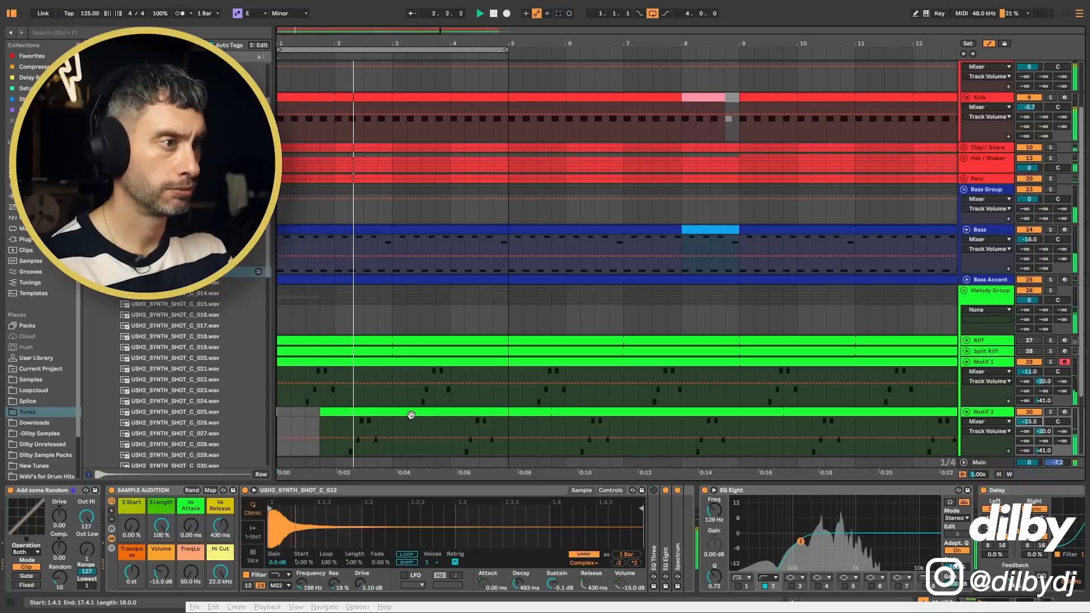
{"action": "left_click_drag", "start_coordinate": [411, 414], "coordinate": [431, 415]}
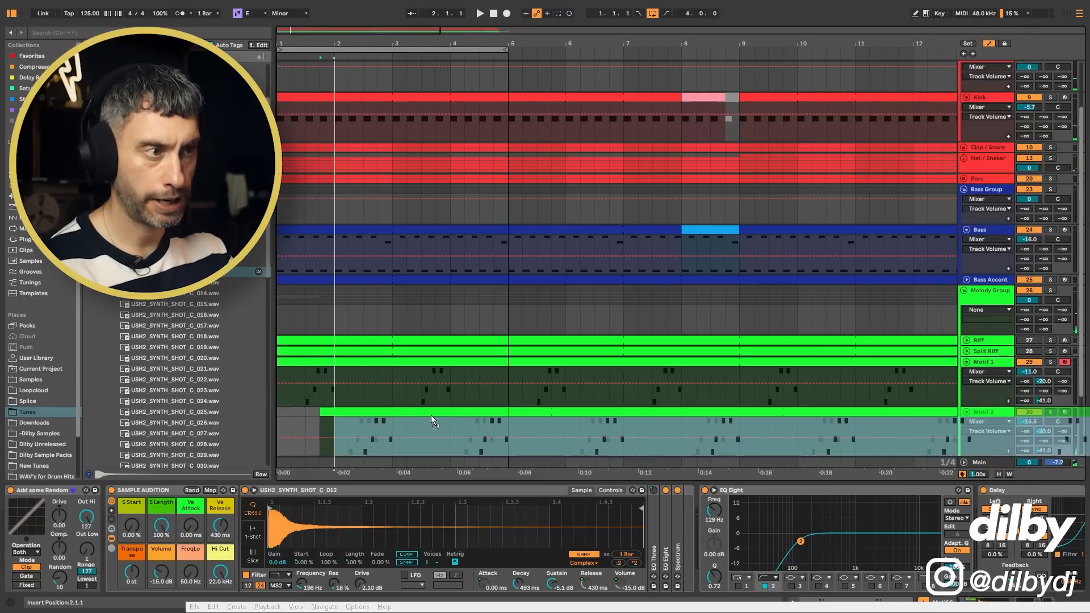
{"action": "key", "text": "space"}
{"action": "left_click", "coordinate": [278, 399]}
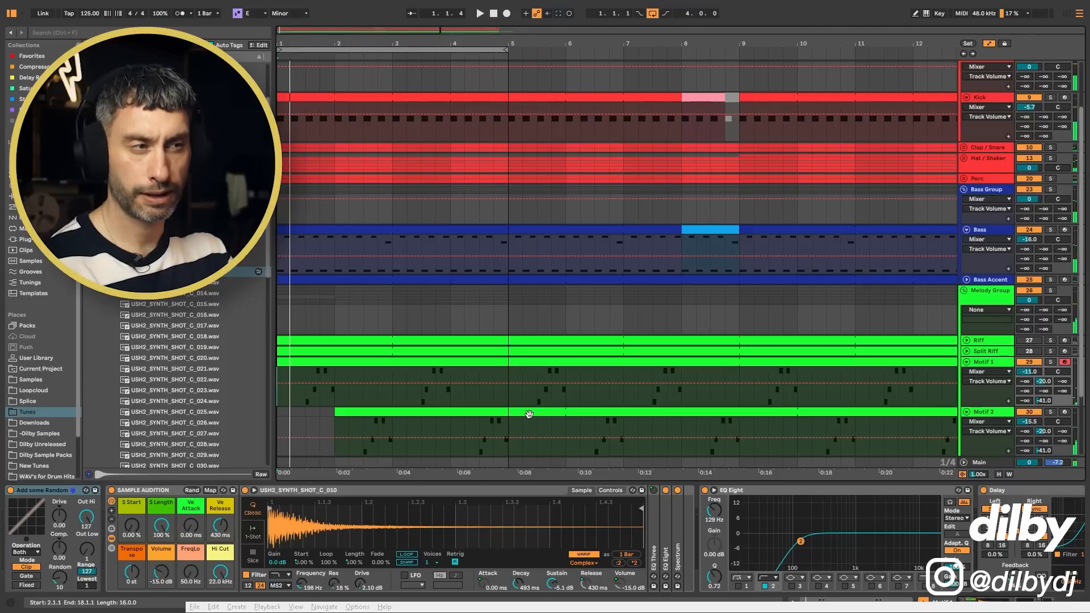
Move the Motif 2 clip to start at 1.3.1 while listening to it against Motif 1
{"action": "left_click_drag", "start_coordinate": [529, 414], "coordinate": [503, 413]}
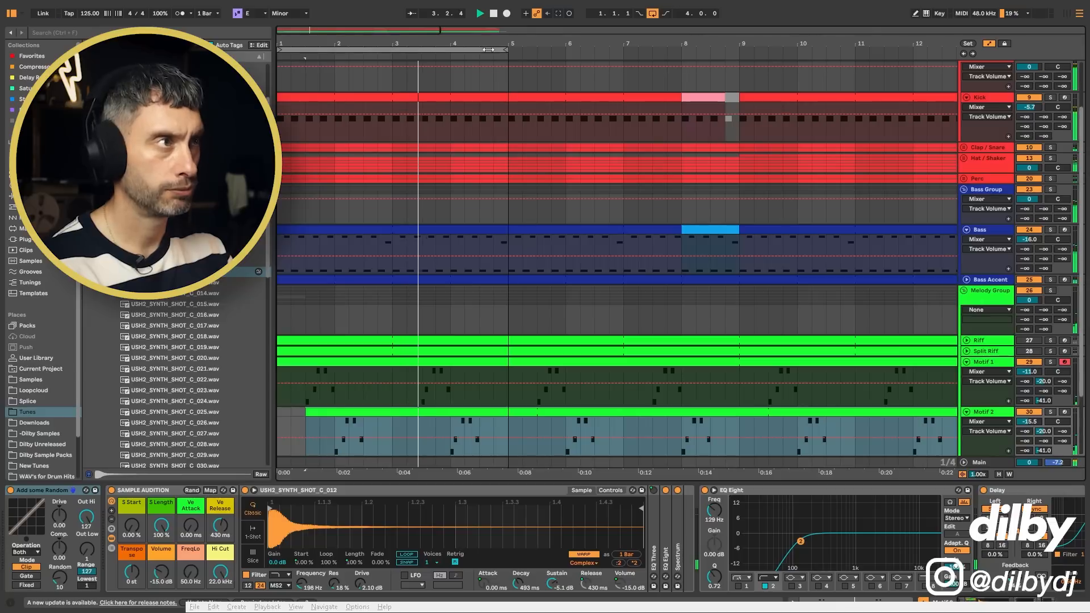
{"action": "left_click_drag", "start_coordinate": [487, 45], "coordinate": [486, 35]}
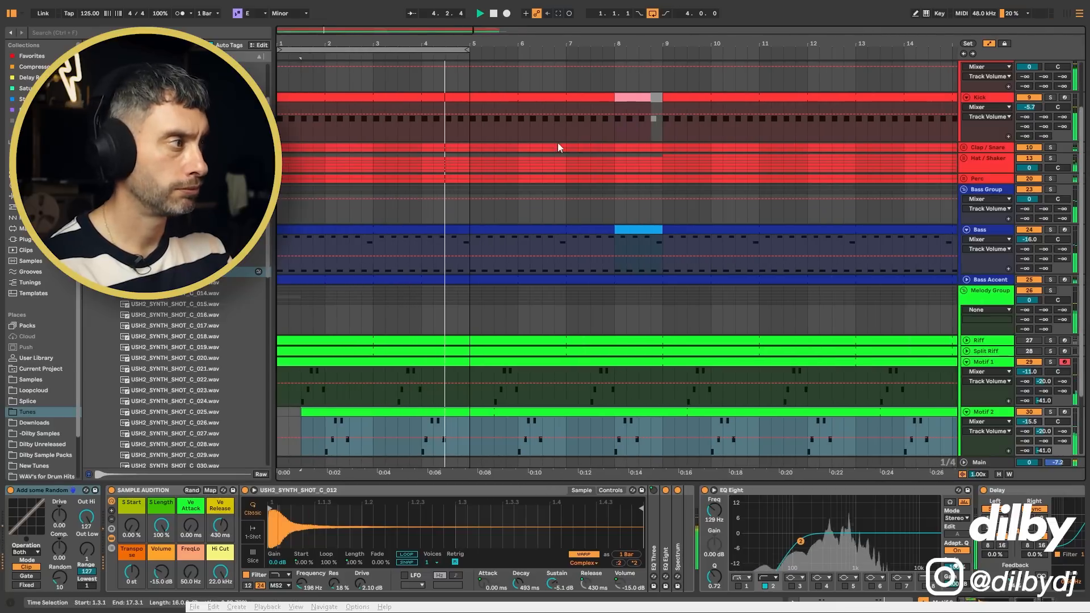
Stop playback, set the Motif 2 volume to -17.2 dB and turn off its Delay
{"action": "key", "text": "space"}
{"action": "left_click", "coordinate": [1022, 422]}
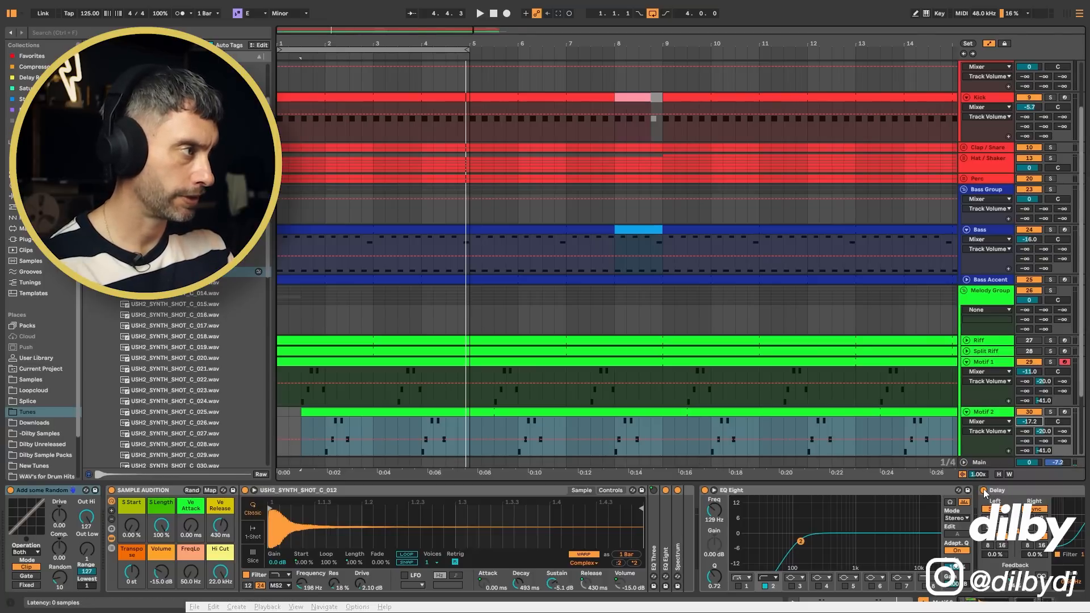
{"action": "left_click", "coordinate": [983, 491]}
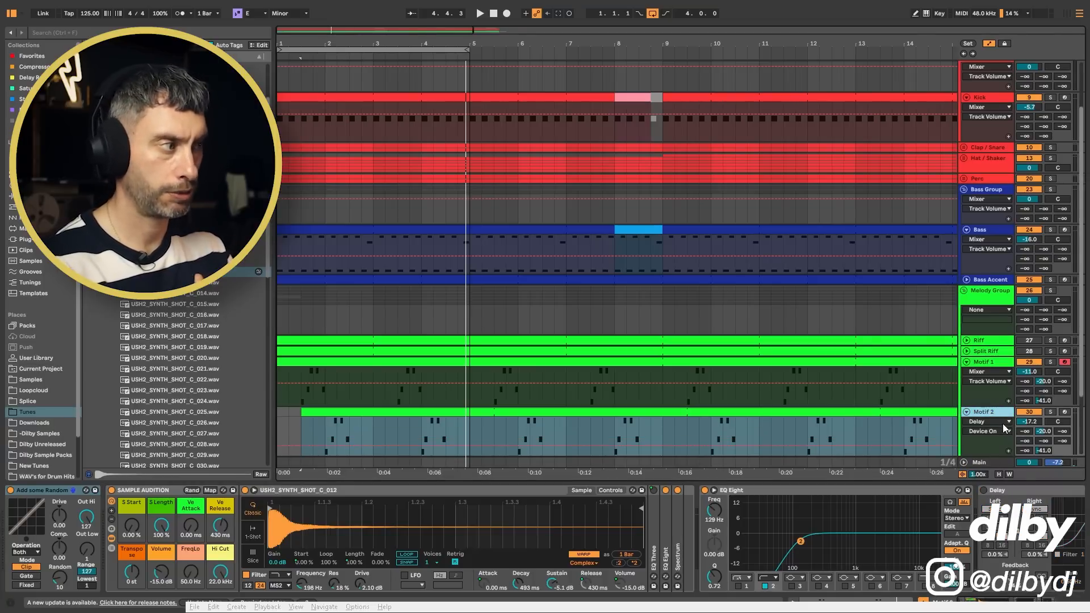
Try the Motif 2 clip starting at 1.4.1 during playback, listening to it against Motif 1
{"action": "left_click", "coordinate": [994, 362]}
{"action": "key", "text": "space"}
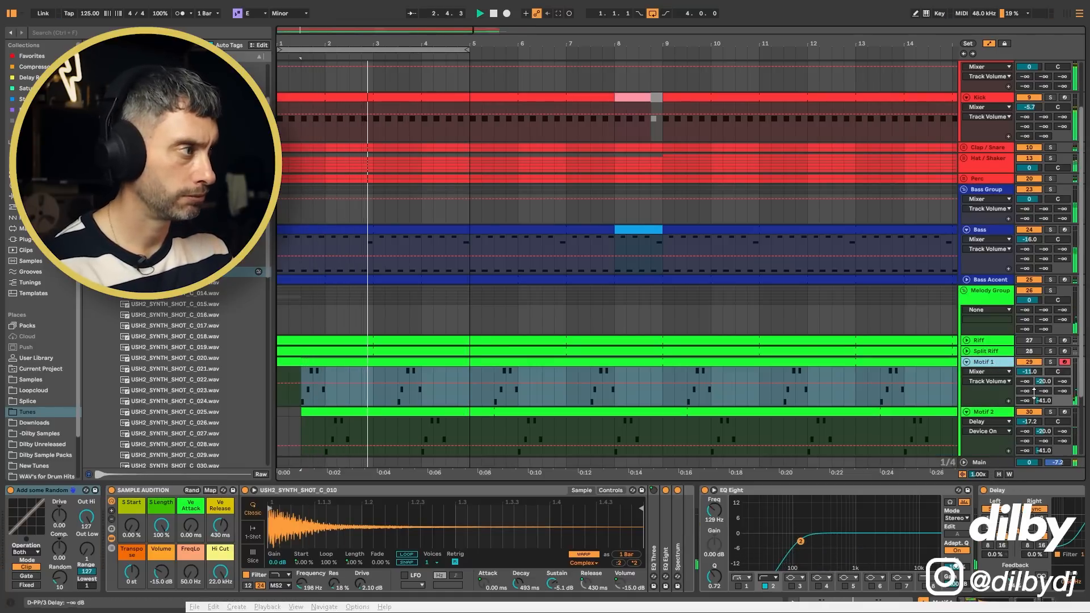
{"action": "left_click_drag", "start_coordinate": [374, 415], "coordinate": [387, 414]}
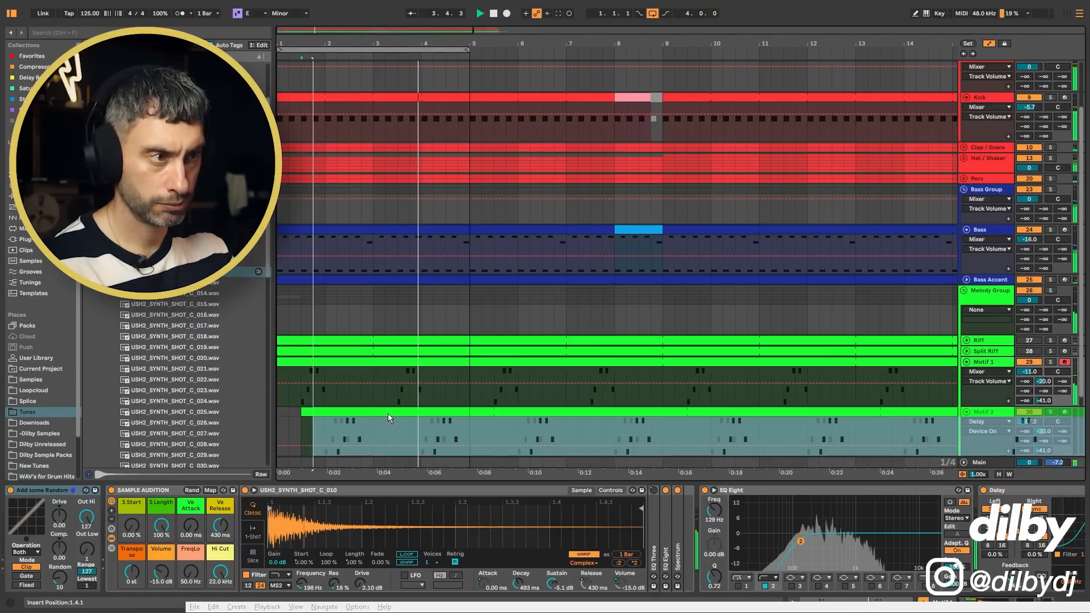
{"action": "key", "text": "space"}
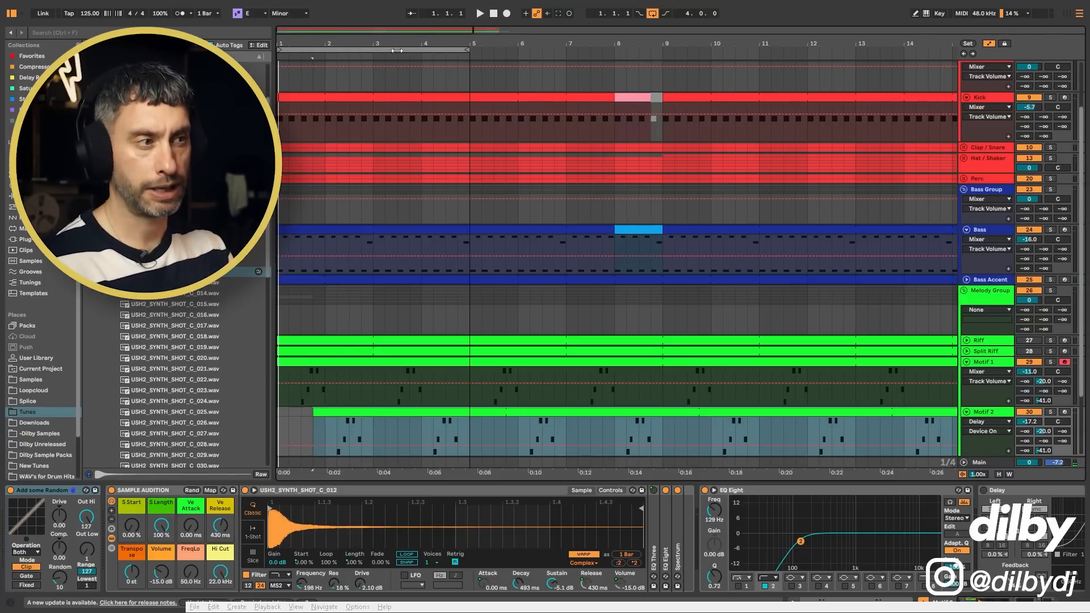
Move the Motif 2 clip back to 1.1.1, set its internal start position to 4.2.1 and audition the result
{"action": "scroll", "coordinate": [496, 411], "scroll_direction": "down", "scroll_amount": 3}
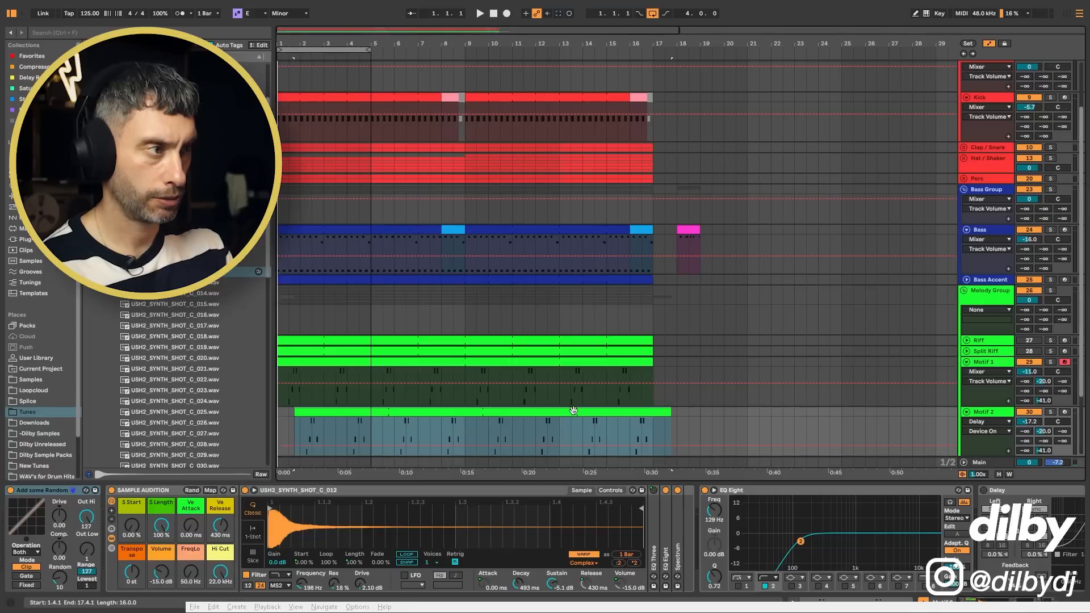
{"action": "left_click_drag", "start_coordinate": [575, 414], "coordinate": [536, 413]}
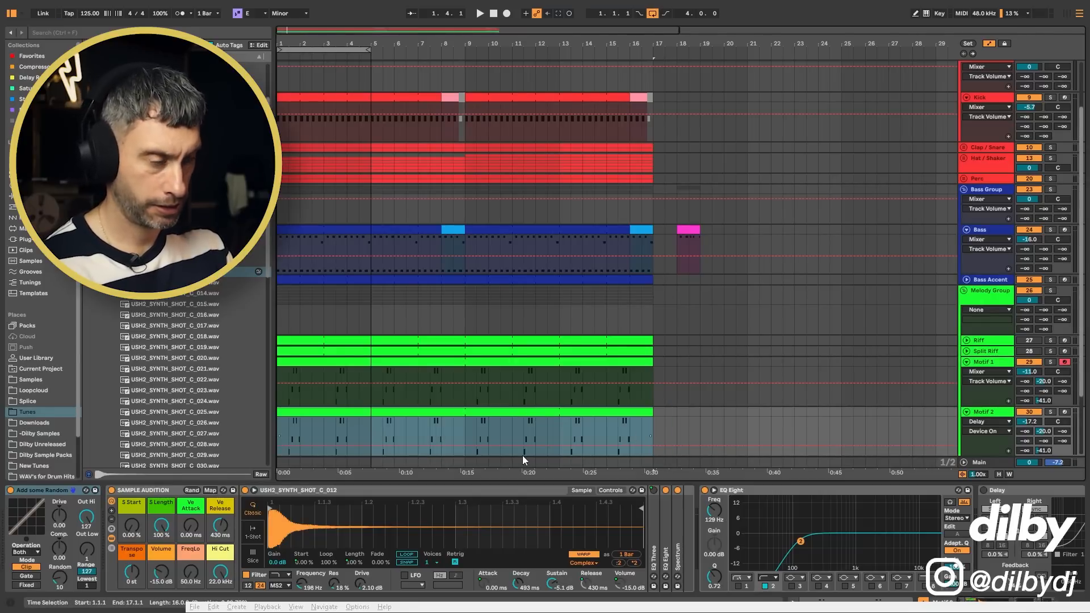
{"action": "key", "text": "shift+Tab"}
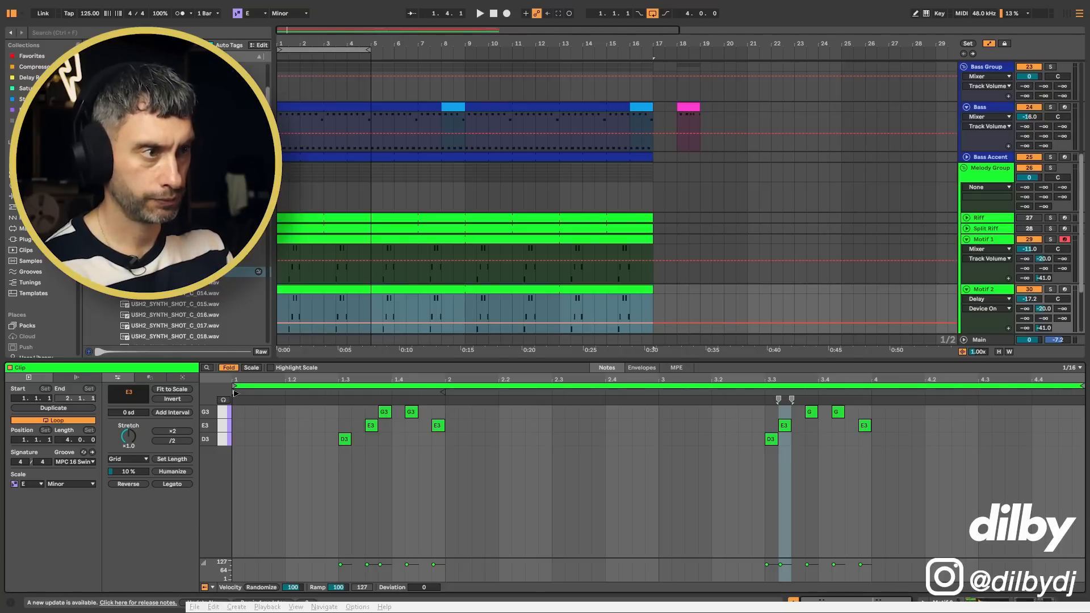
{"action": "mouse_move", "coordinate": [235, 393]}
{"action": "left_mouse_down"}
{"action": "mouse_move", "coordinate": [1044, 393]}
{"action": "mouse_move", "coordinate": [1024, 419]}
{"action": "left_mouse_up"}
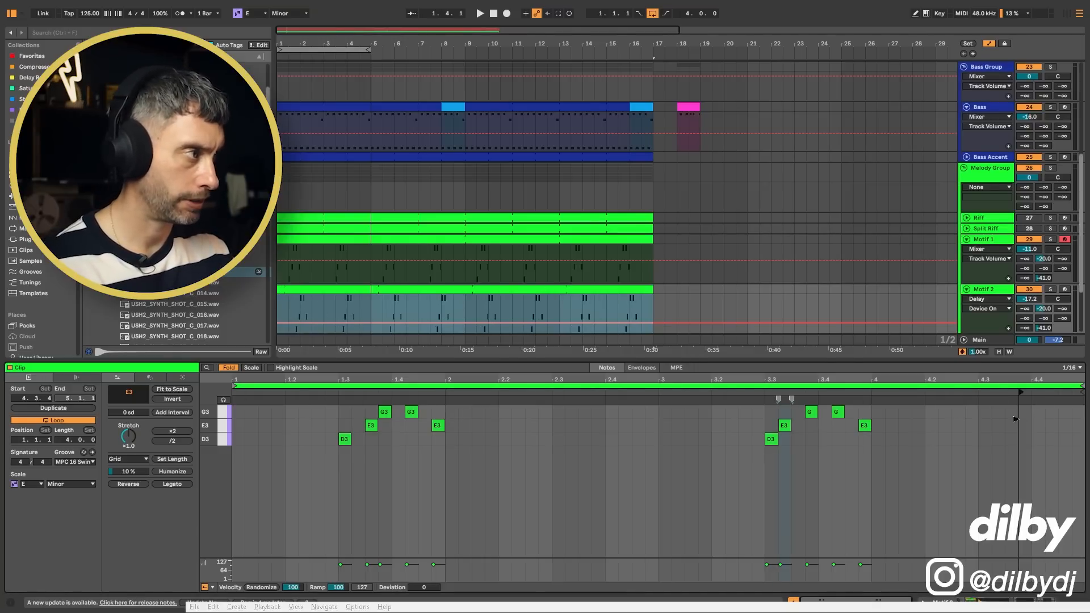
{"action": "left_click_drag", "start_coordinate": [1007, 420], "coordinate": [926, 423]}
{"action": "key", "text": "space"}
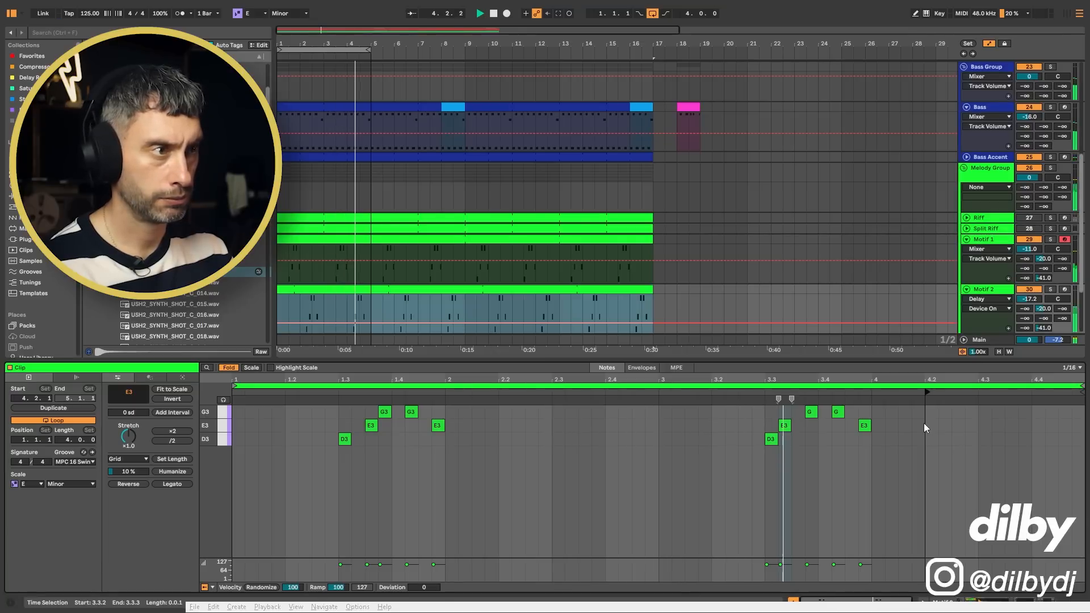
{"action": "key", "text": "space"}
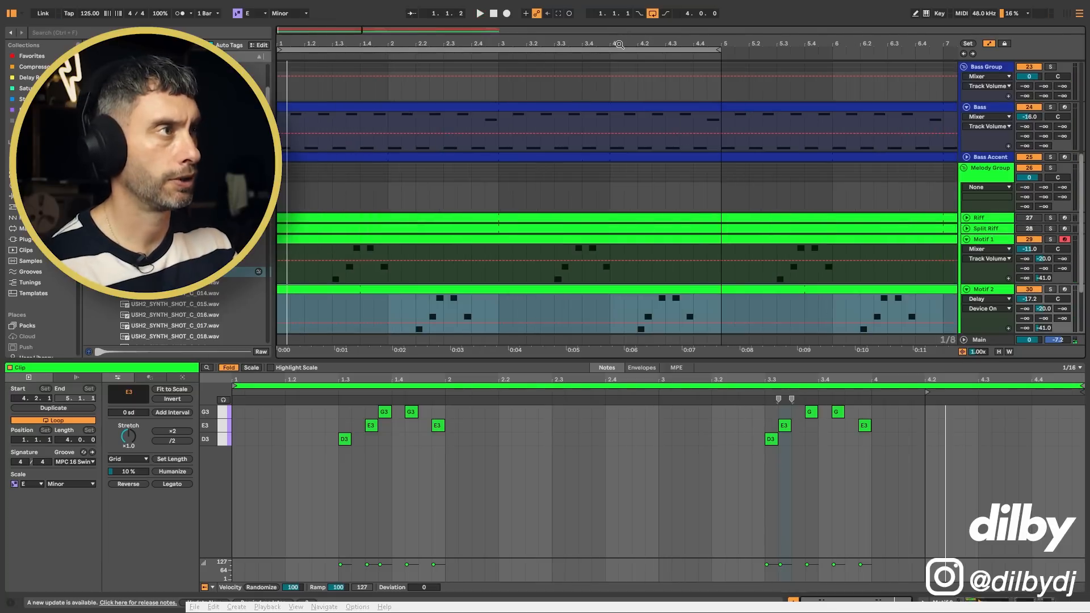
Split the Motif 2 clip at bar 5, select its first four bars and play them
{"action": "left_click_drag", "start_coordinate": [619, 44], "coordinate": [577, 38]}
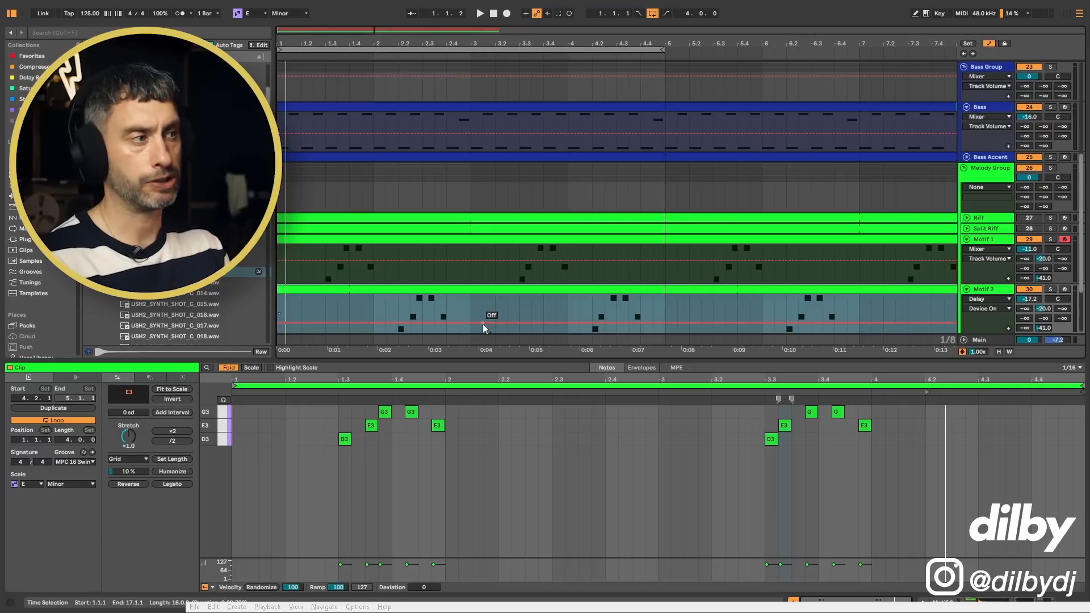
{"action": "left_click", "coordinate": [985, 293]}
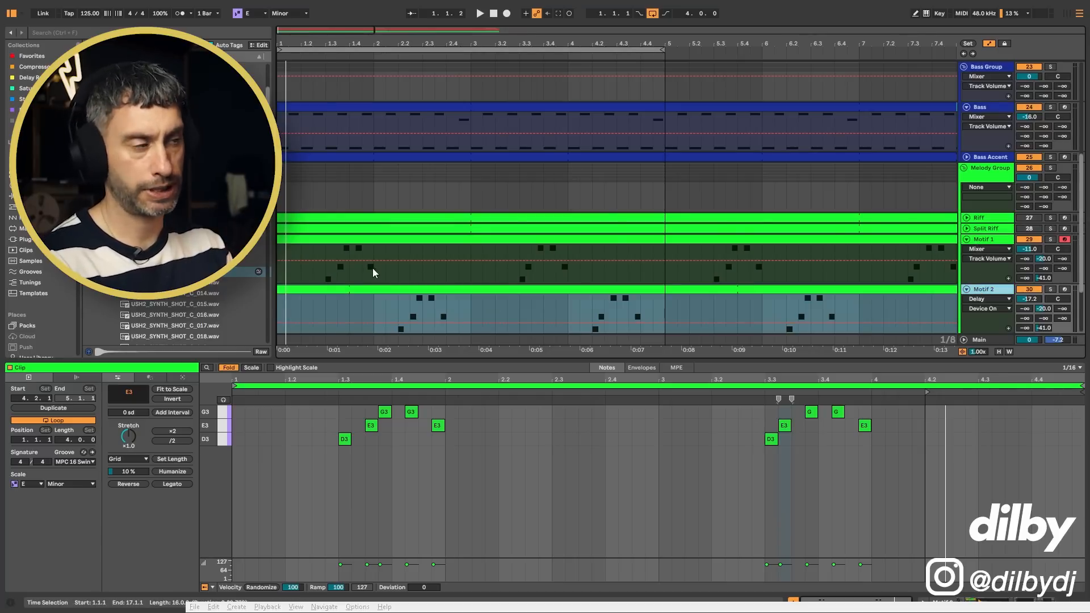
{"action": "left_click_drag", "start_coordinate": [349, 45], "coordinate": [348, 41]}
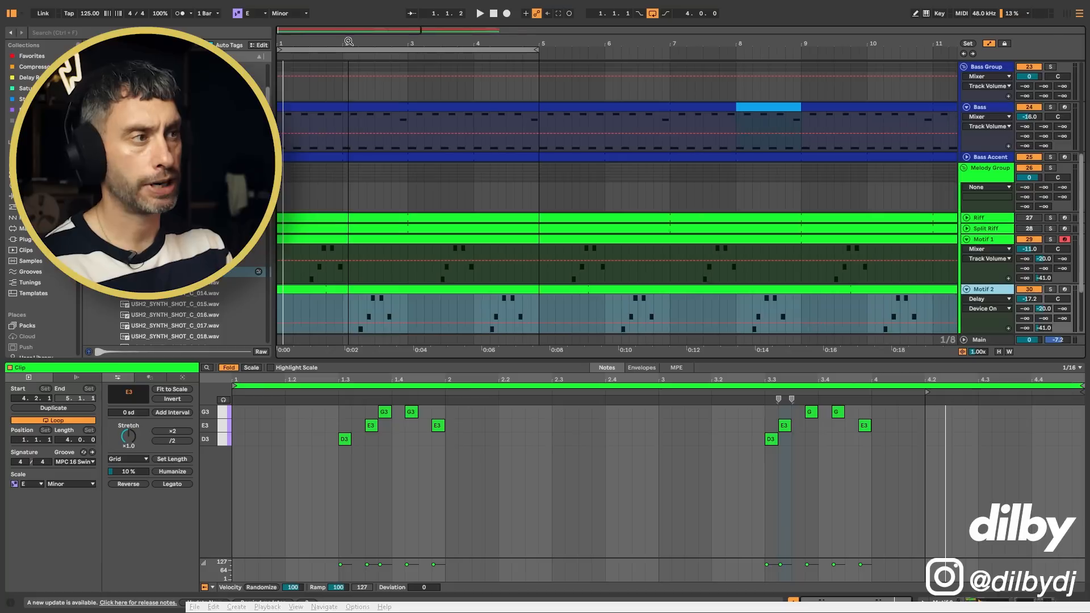
{"action": "left_click", "coordinate": [539, 304]}
{"action": "left_click", "coordinate": [532, 289]}
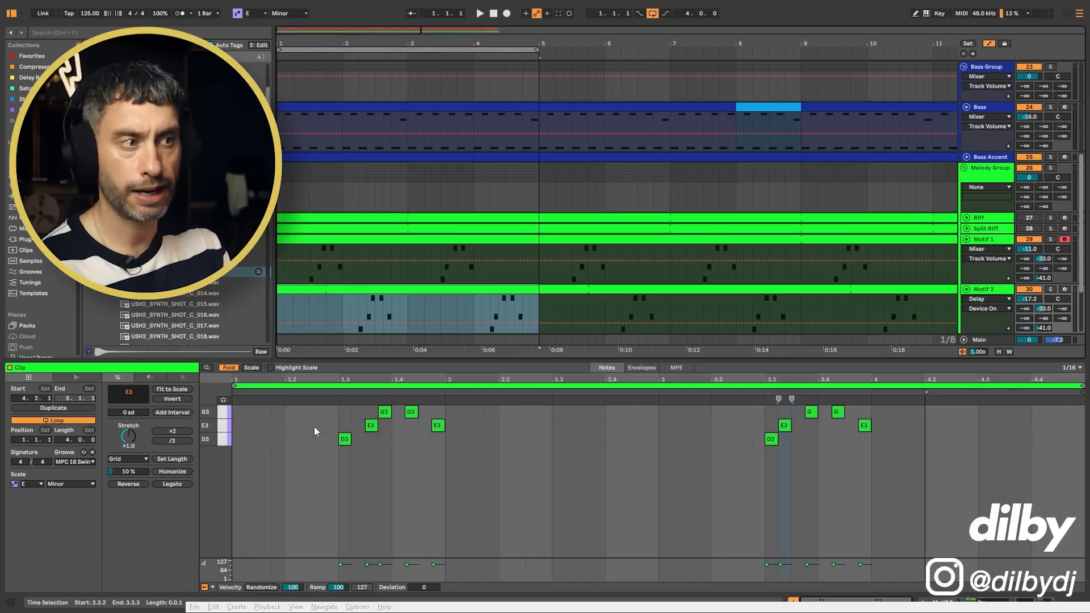
{"action": "key", "text": "space"}
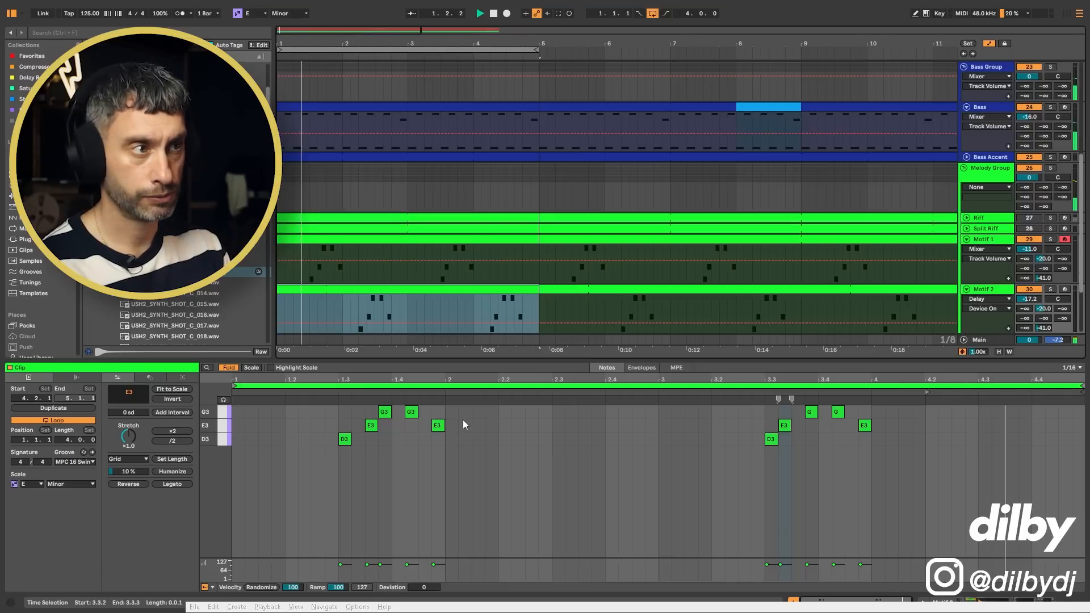
{"action": "key", "text": "space"}
Deactivate the opening D3 and E3 notes of both phrases in the first Motif 2 clip and listen
{"action": "left_click_drag", "start_coordinate": [425, 447], "coordinate": [317, 421]}
{"action": "left_click_drag", "start_coordinate": [817, 450], "coordinate": [761, 421]}
{"action": "key", "text": "space"}
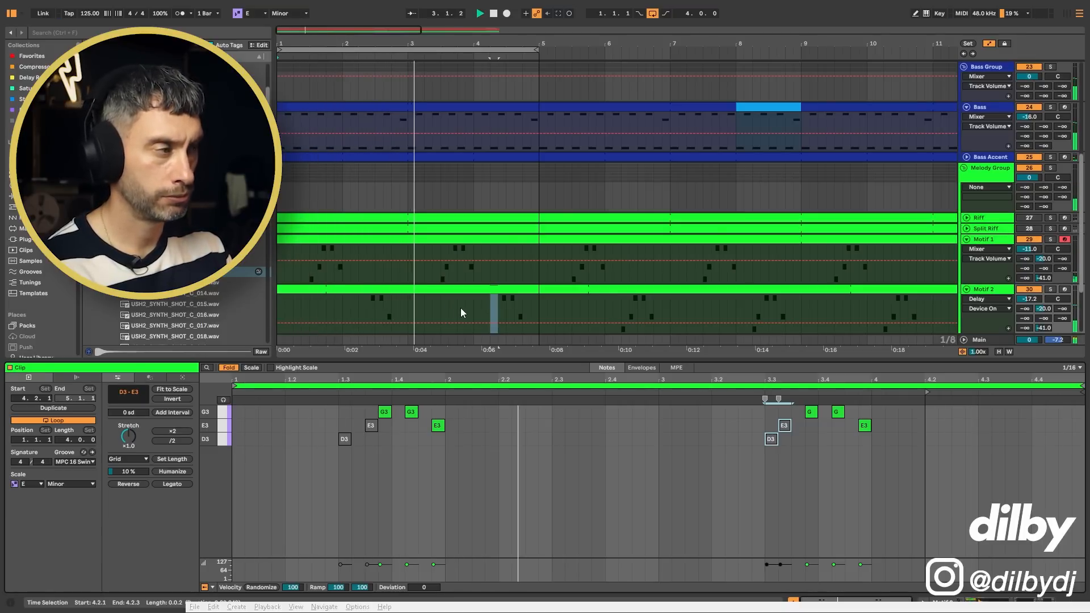
{"action": "key", "text": "space"}
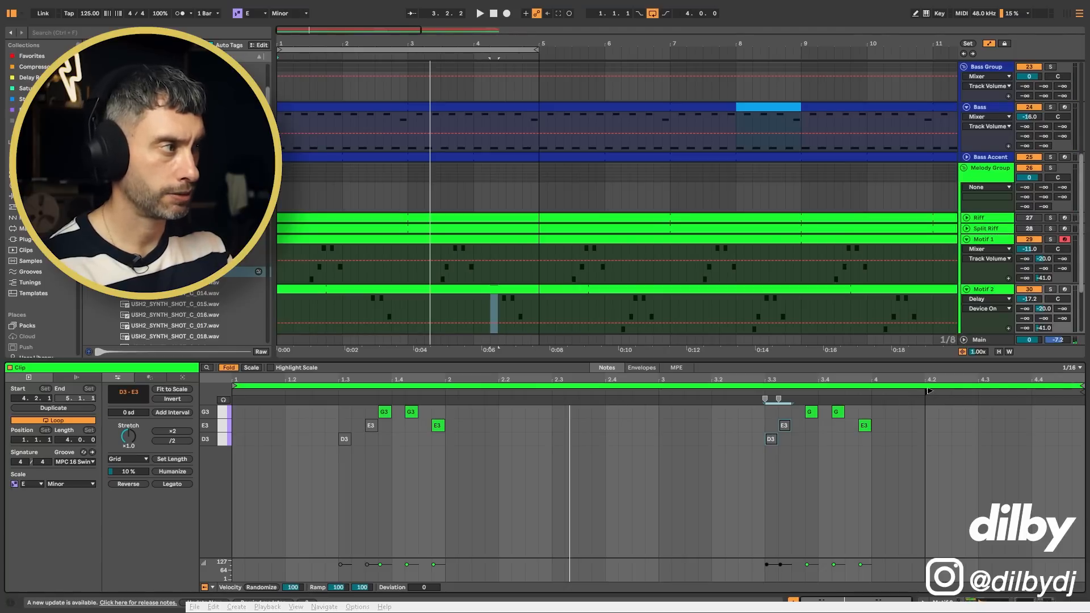
Set the first Motif 2 clip's start position to 4.3.1 and audition it with the track
{"action": "left_click_drag", "start_coordinate": [928, 390], "coordinate": [982, 390]}
{"action": "key", "text": "space"}
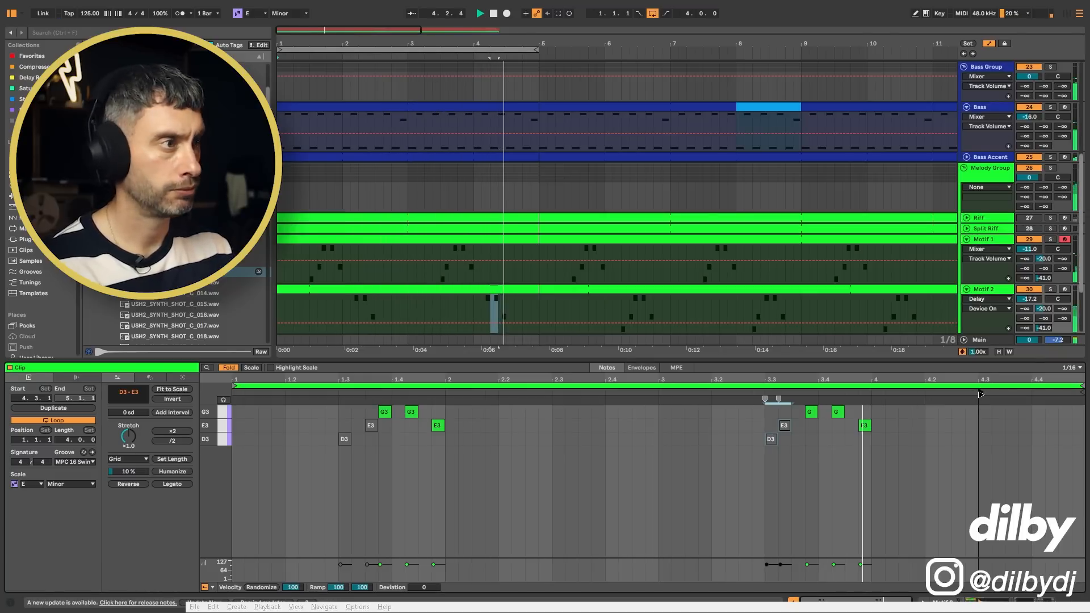
{"action": "left_click", "coordinate": [984, 291]}
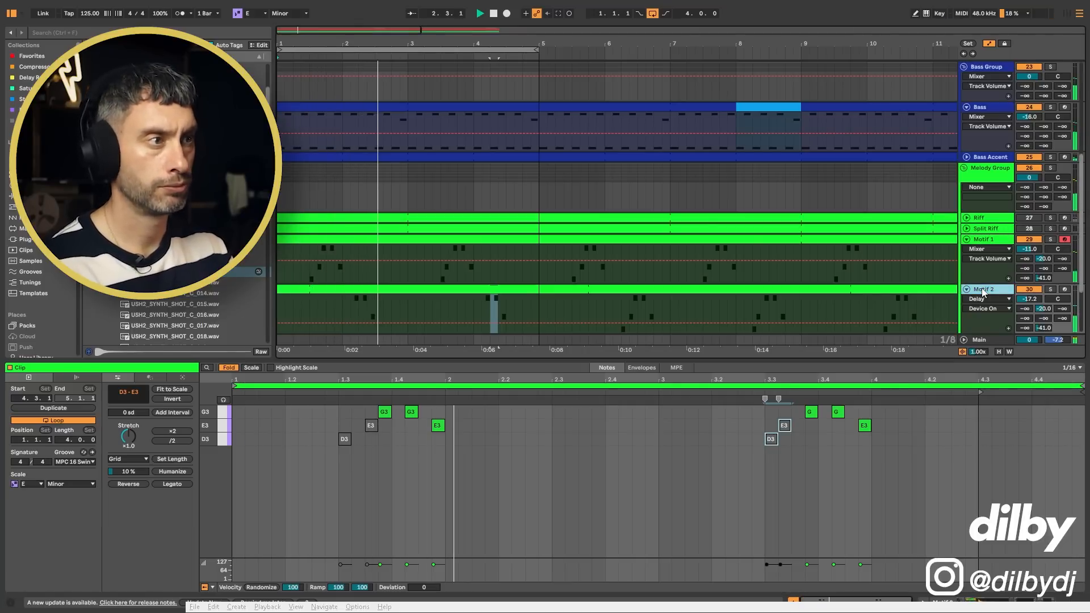
{"action": "key", "text": "space"}
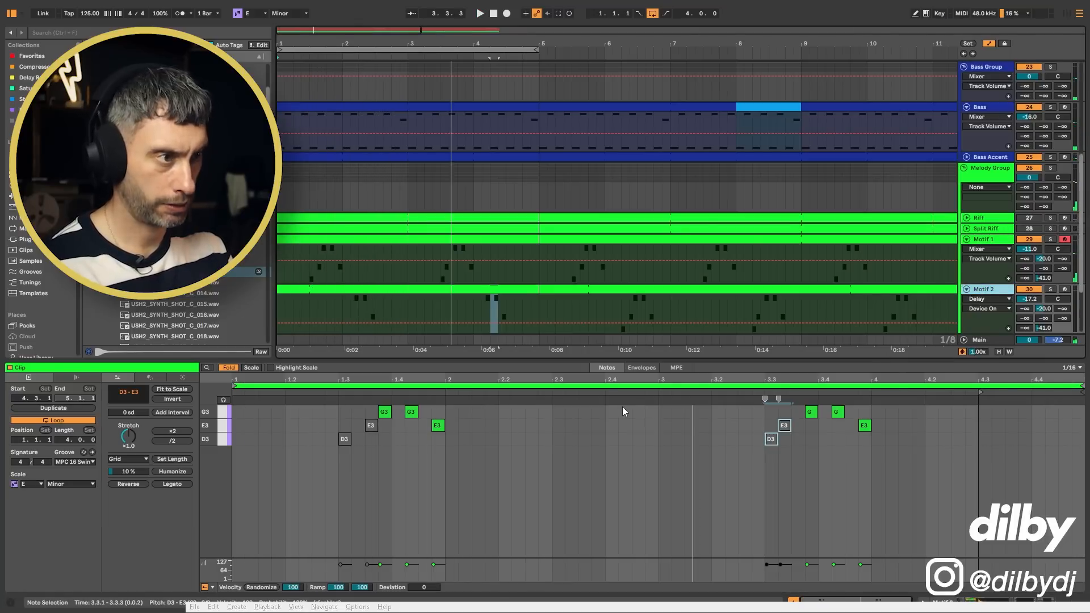
Set the Motif 2 sampler's filter envelope amount to 17 and lower the filter resonance during playback
{"action": "key", "text": "shift+Tab"}
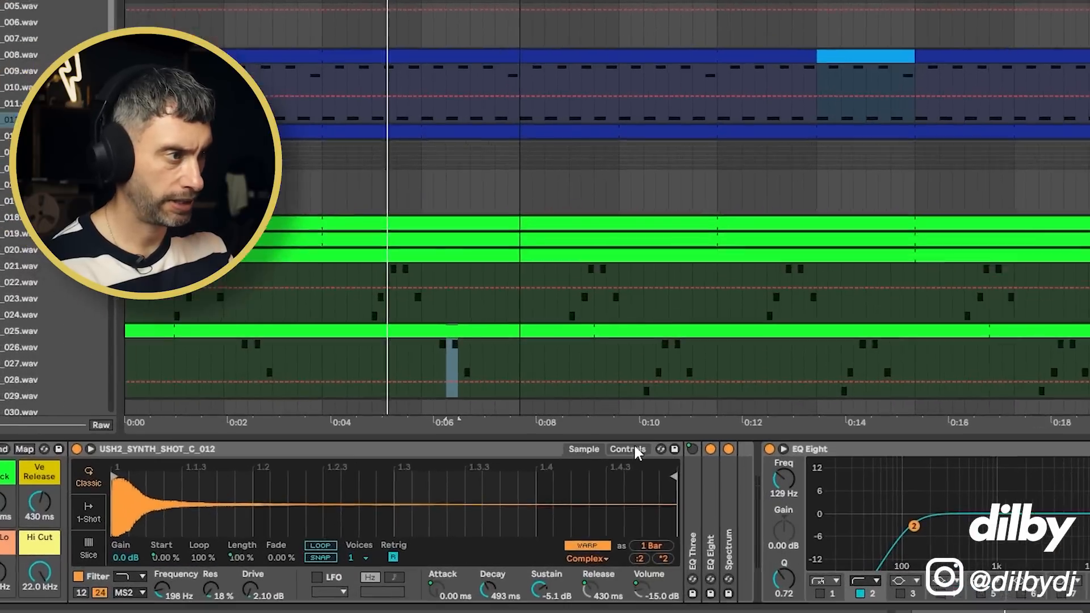
{"action": "left_click", "coordinate": [612, 490]}
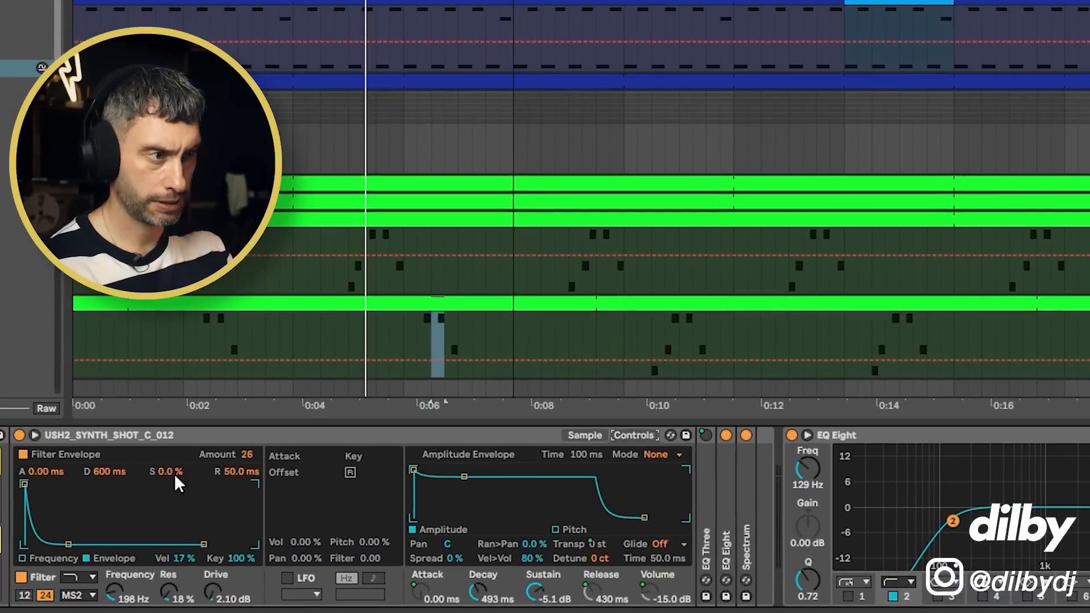
{"action": "left_click_drag", "start_coordinate": [246, 454], "coordinate": [246, 464]}
{"action": "key", "text": "space"}
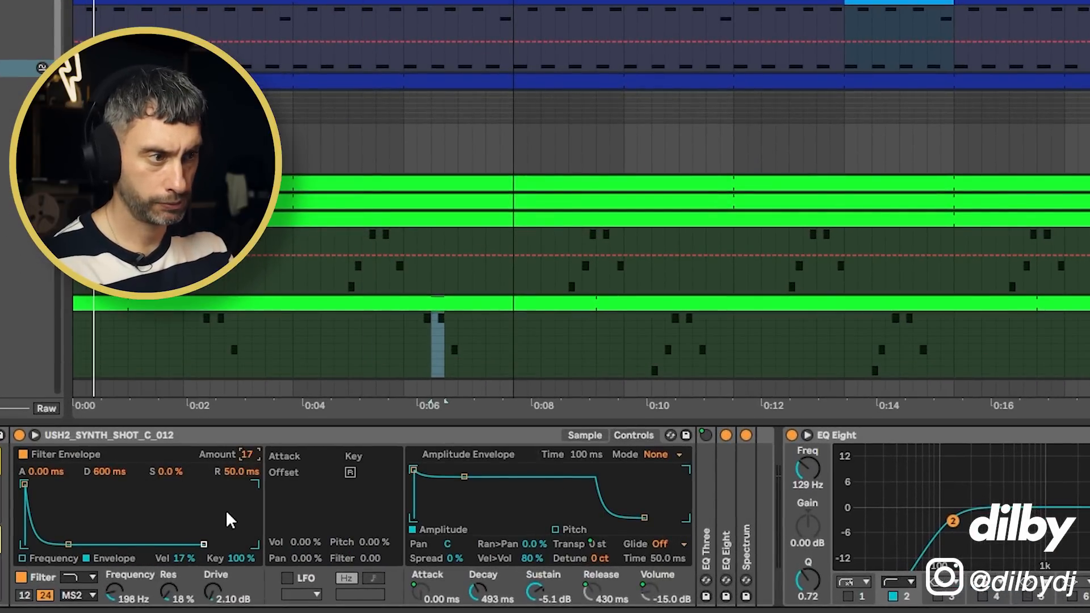
{"action": "left_click_drag", "start_coordinate": [169, 593], "coordinate": [169, 610]}
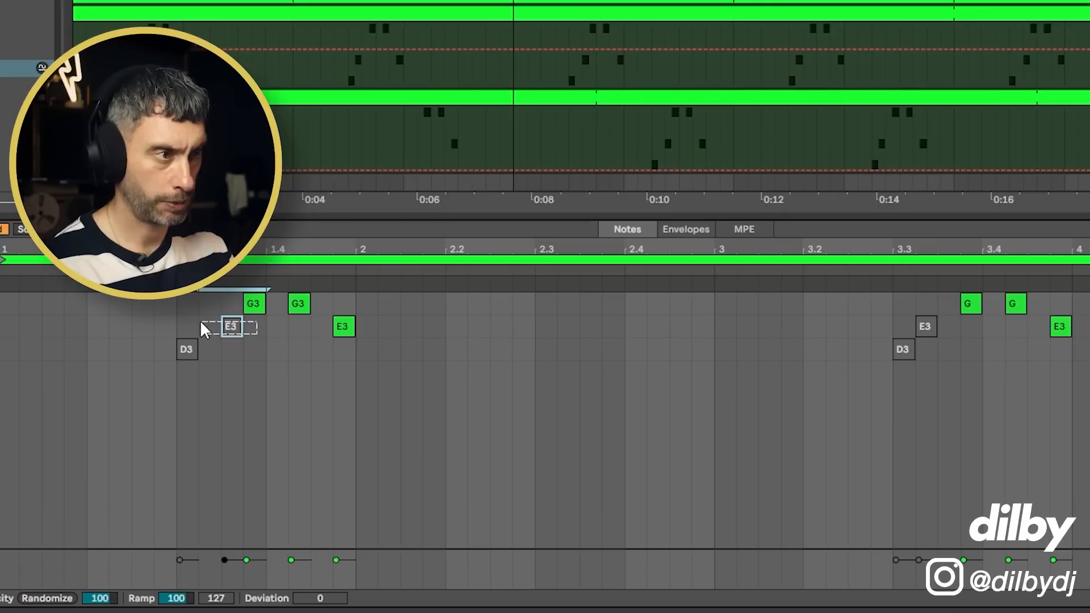
Reactivate the first E3 note in both phrases of the Motif 2 clip
{"action": "left_click_drag", "start_coordinate": [200, 322], "coordinate": [200, 321]}
{"action": "key", "text": "0"}
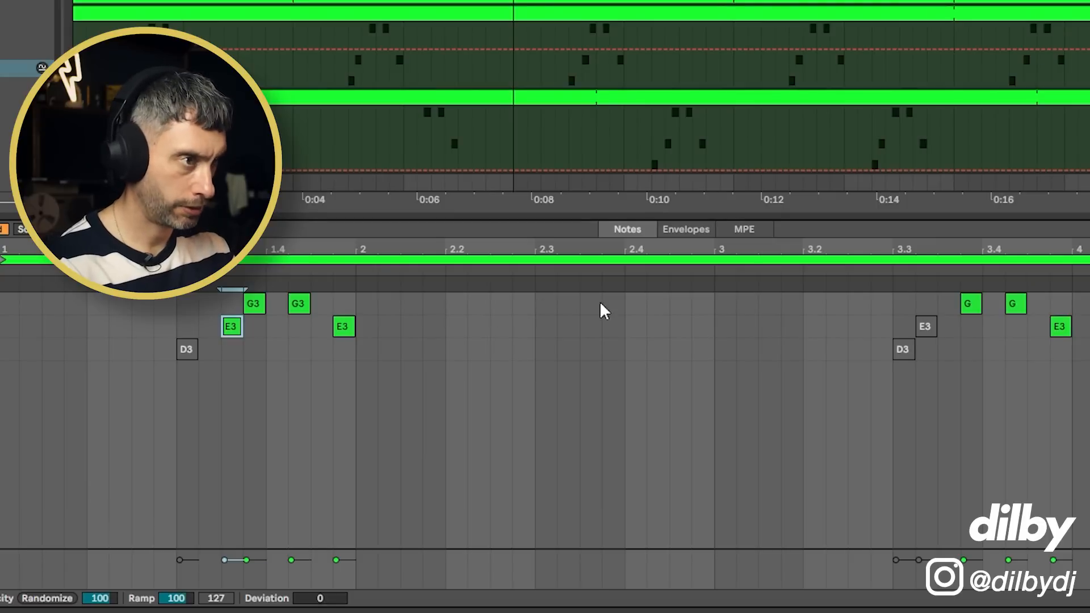
{"action": "left_click_drag", "start_coordinate": [957, 334], "coordinate": [916, 322]}
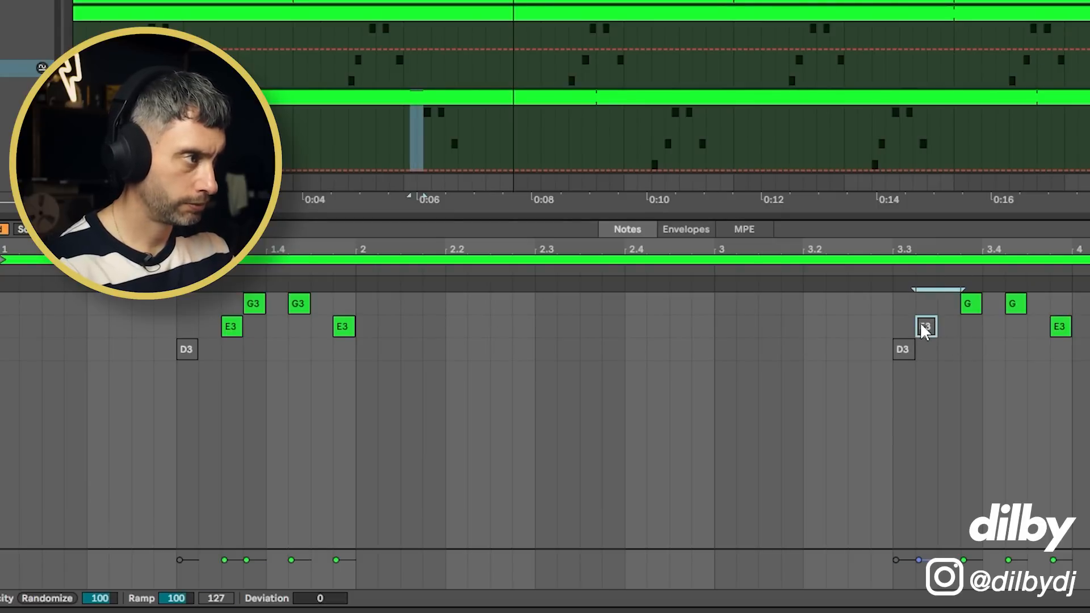
{"action": "key", "text": "0"}
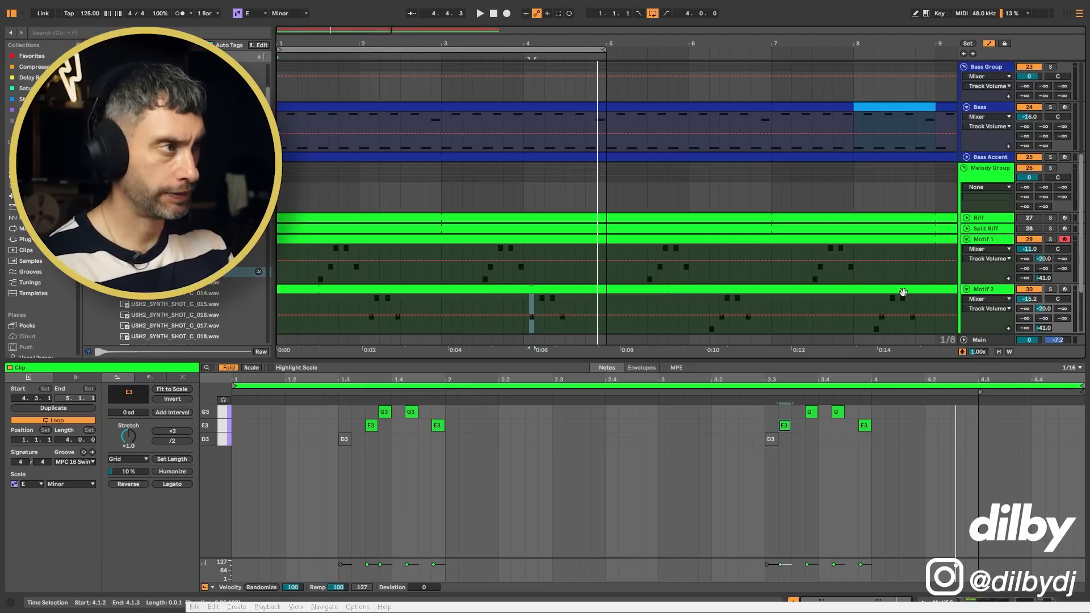
Highlight the Motif 2 phrase in bar 4 of the arrangement to compare it with Motif 1
{"action": "left_click_drag", "start_coordinate": [522, 301], "coordinate": [599, 301]}
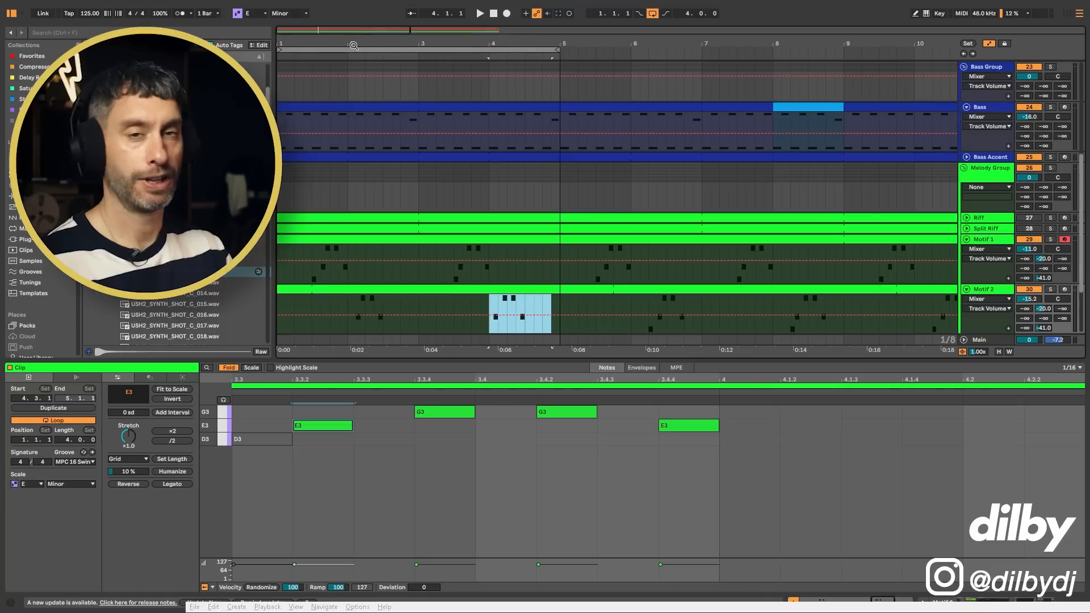
{"action": "left_click_drag", "start_coordinate": [353, 46], "coordinate": [322, 44]}
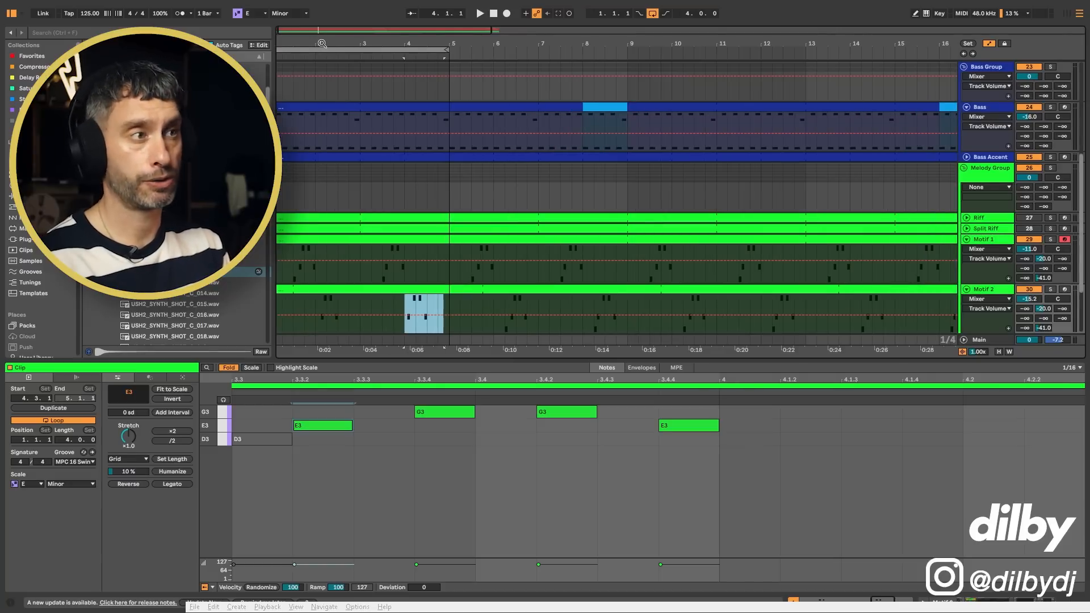